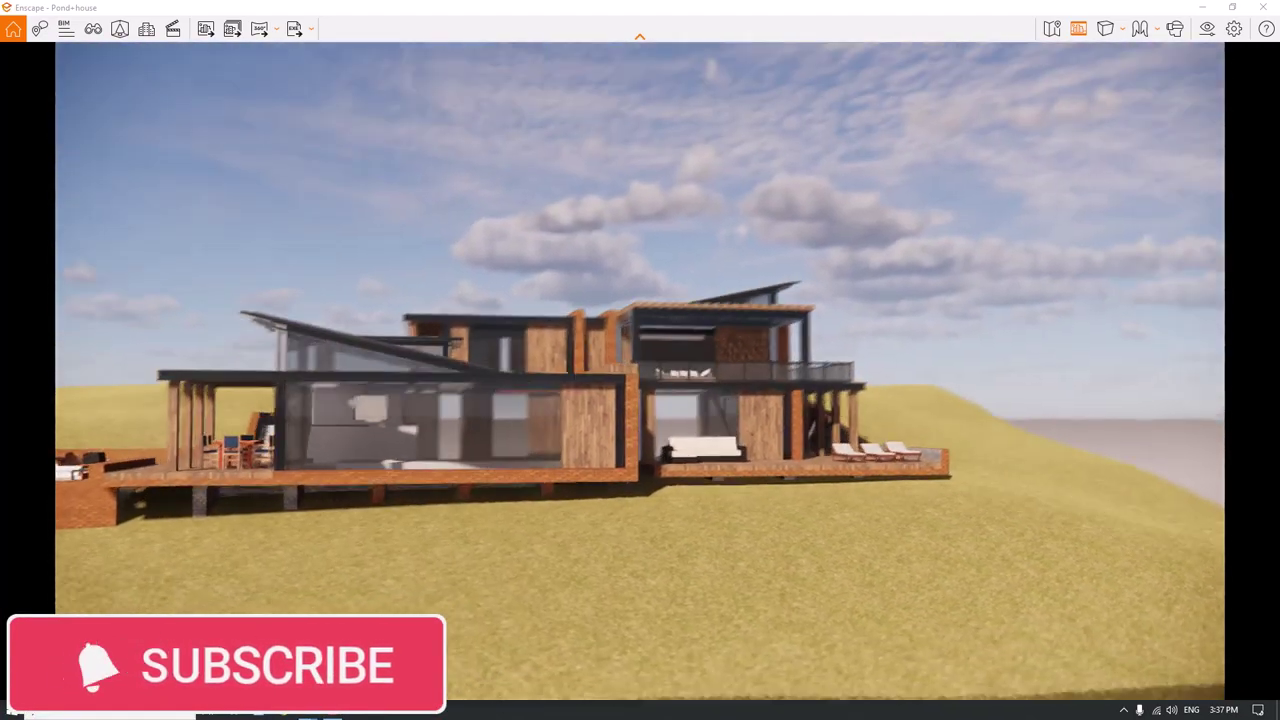
- Restore the saved view Super 1 showing the house from across the pond
{"action": "right_click_drag", "start_coordinate": [450, 400], "coordinate": [552, 378]}
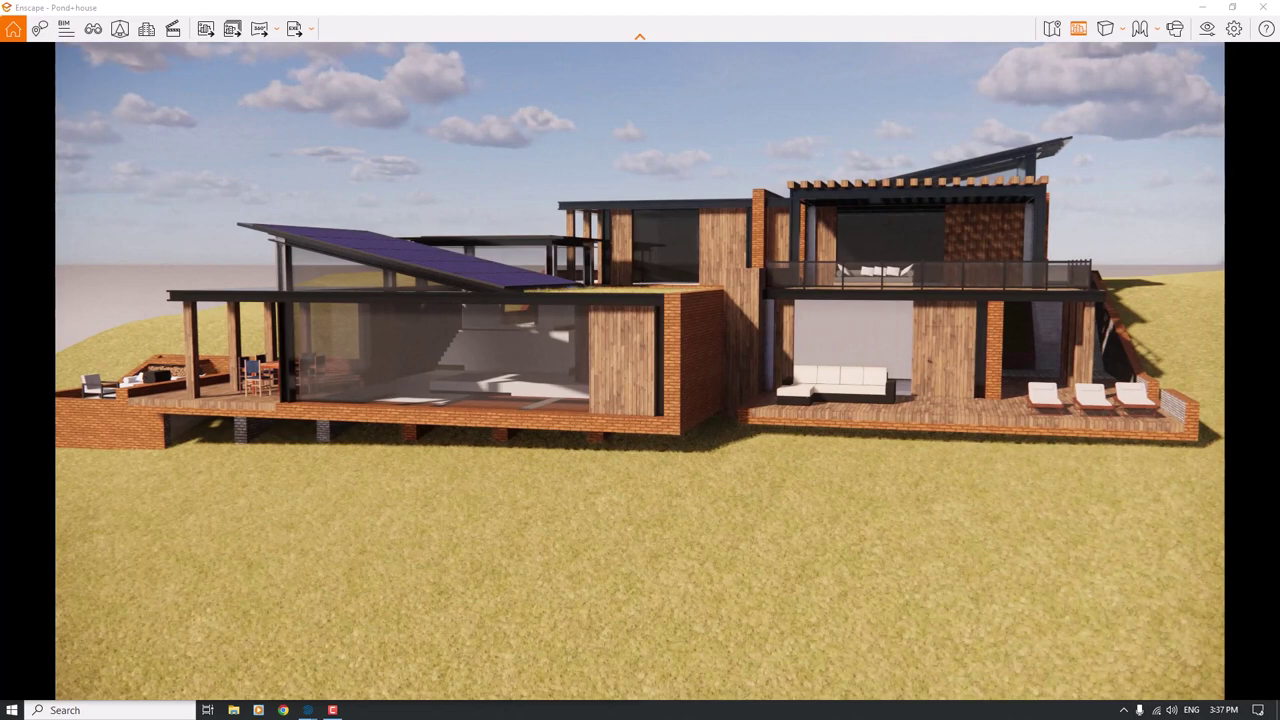
{"action": "key", "text": "c"}
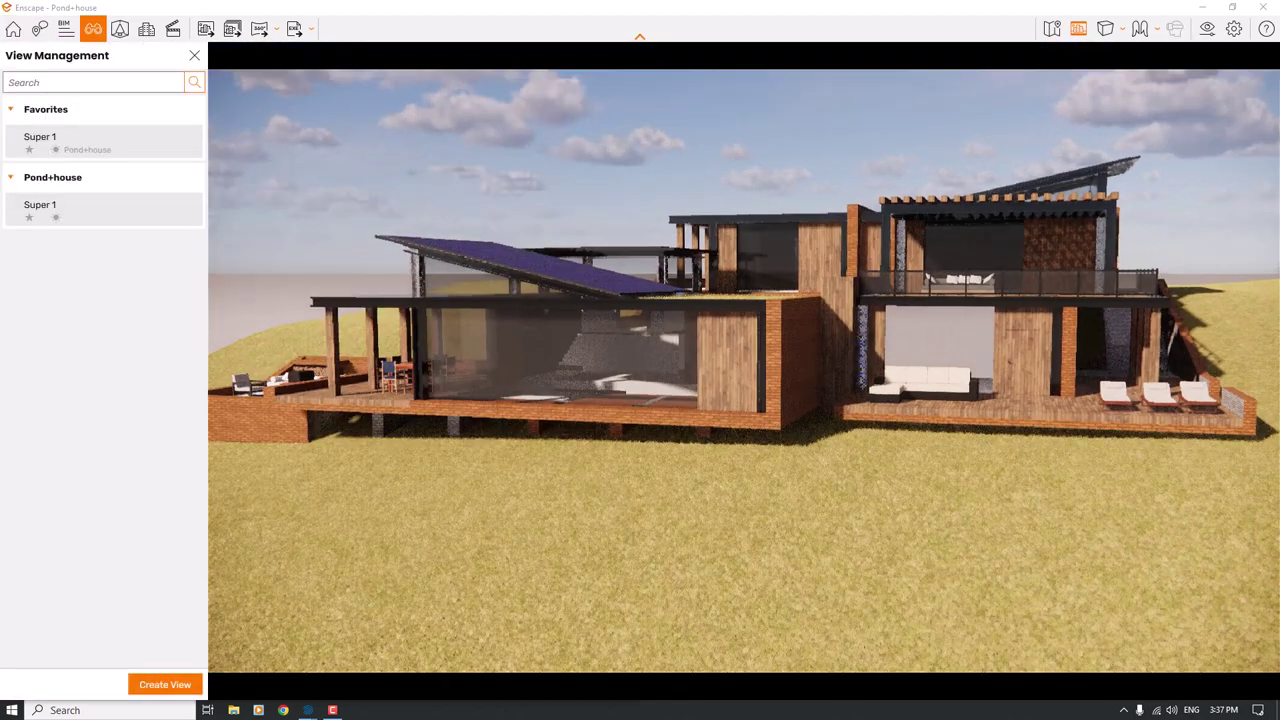
{"action": "left_click", "coordinate": [57, 218]}
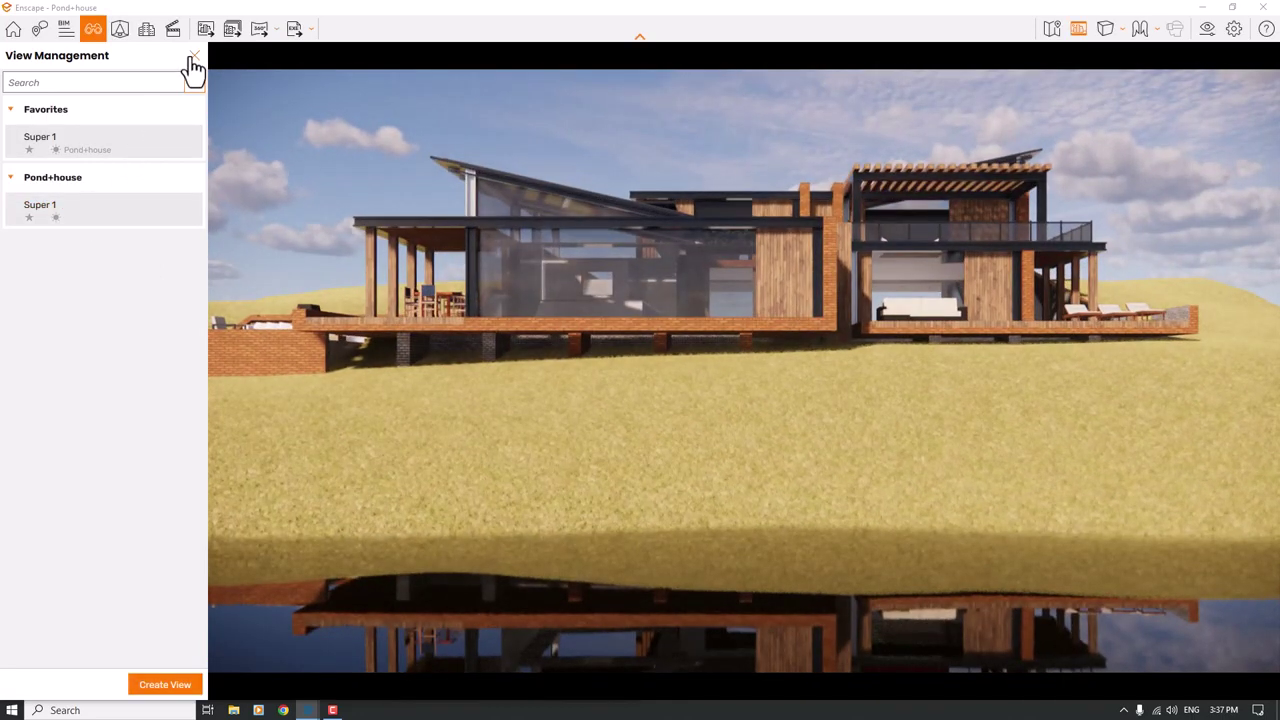
{"action": "left_click", "coordinate": [194, 58]}
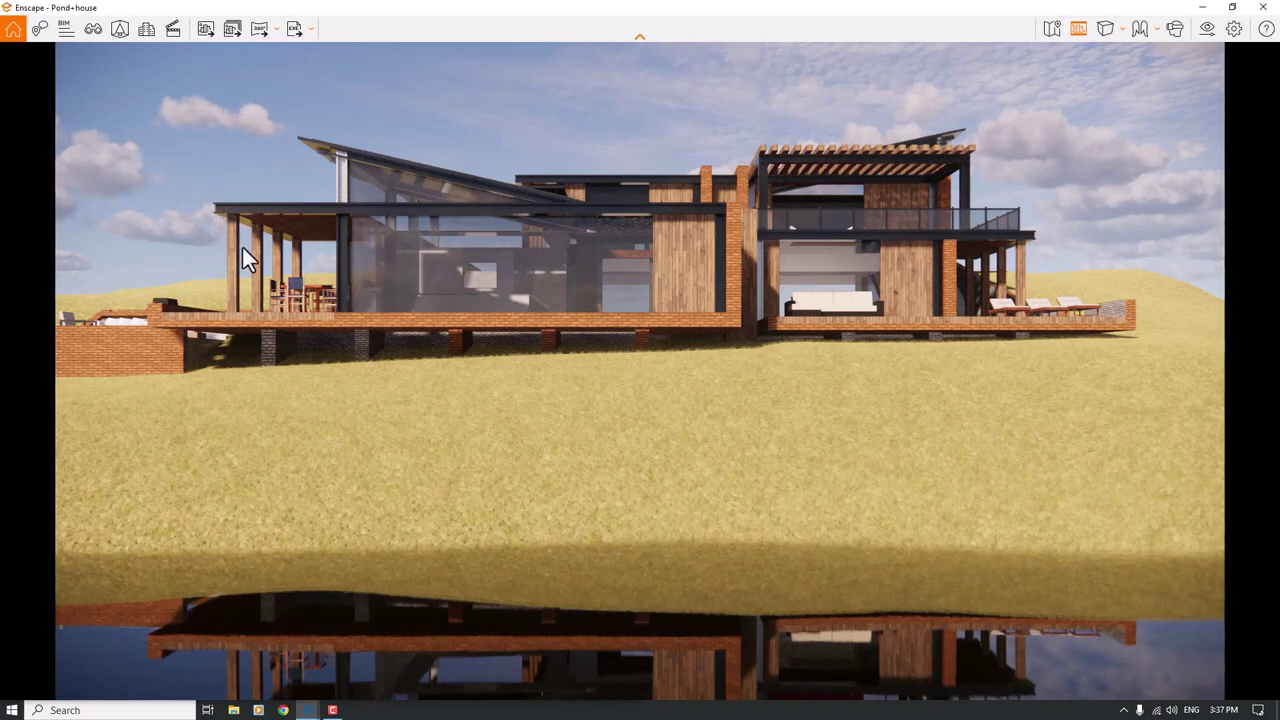
- Examine the terrain and pond edges from above, and return to the saved view Super 1
{"action": "right_click_drag", "start_coordinate": [514, 279], "coordinate": [464, 230]}
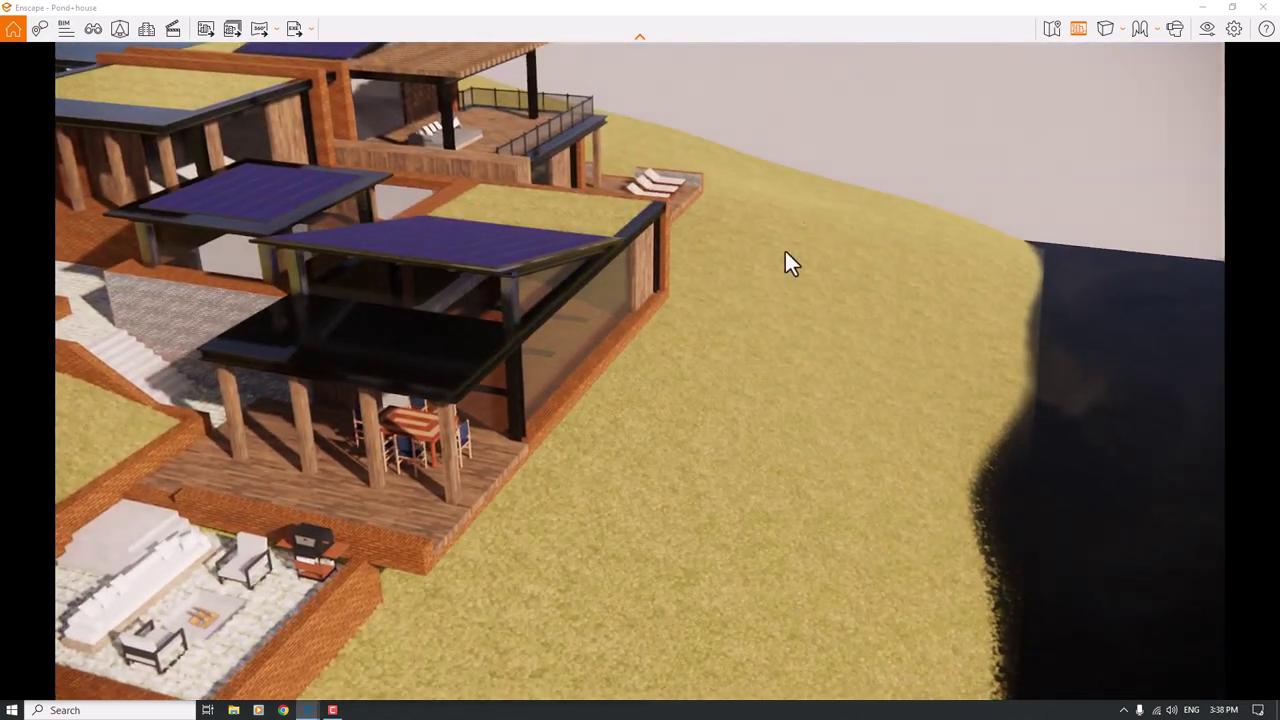
{"action": "left_click_drag", "start_coordinate": [616, 298], "coordinate": [1040, 310]}
{"action": "right_click_drag", "start_coordinate": [765, 342], "coordinate": [646, 277]}
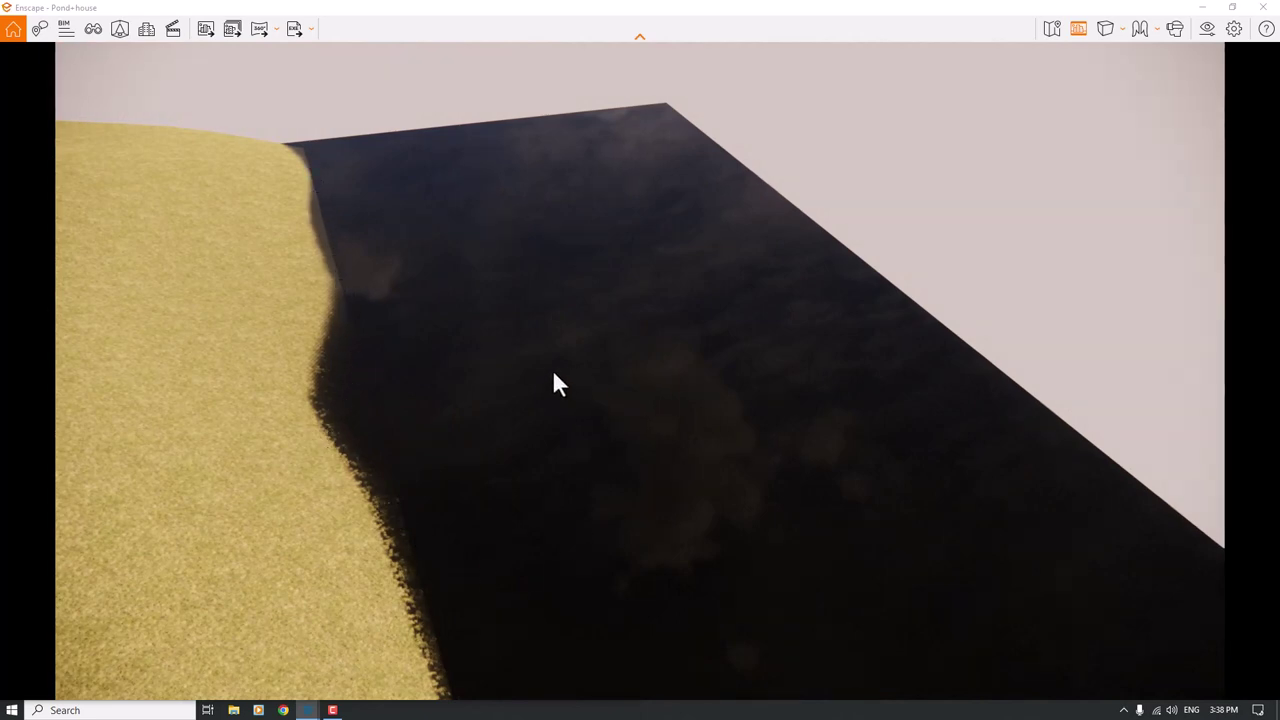
{"action": "right_click_drag", "start_coordinate": [552, 369], "coordinate": [400, 369]}
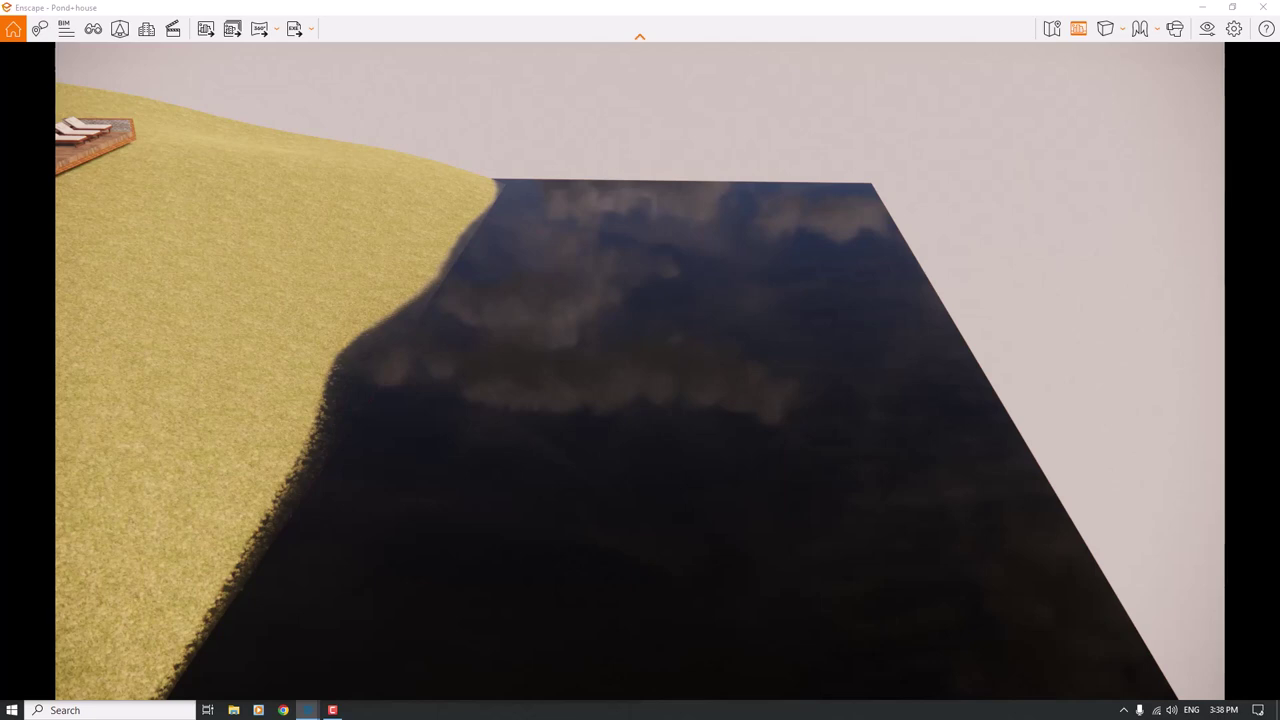
{"action": "left_click", "coordinate": [93, 29]}
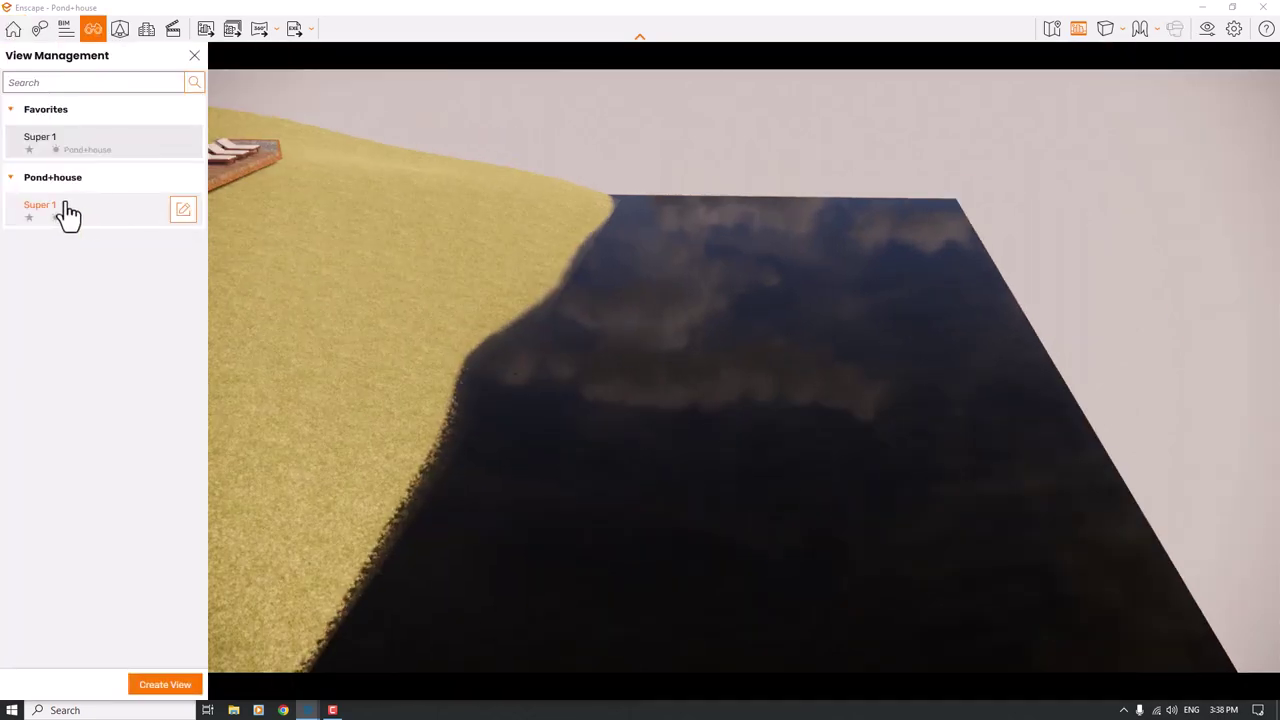
{"action": "left_click", "coordinate": [68, 213]}
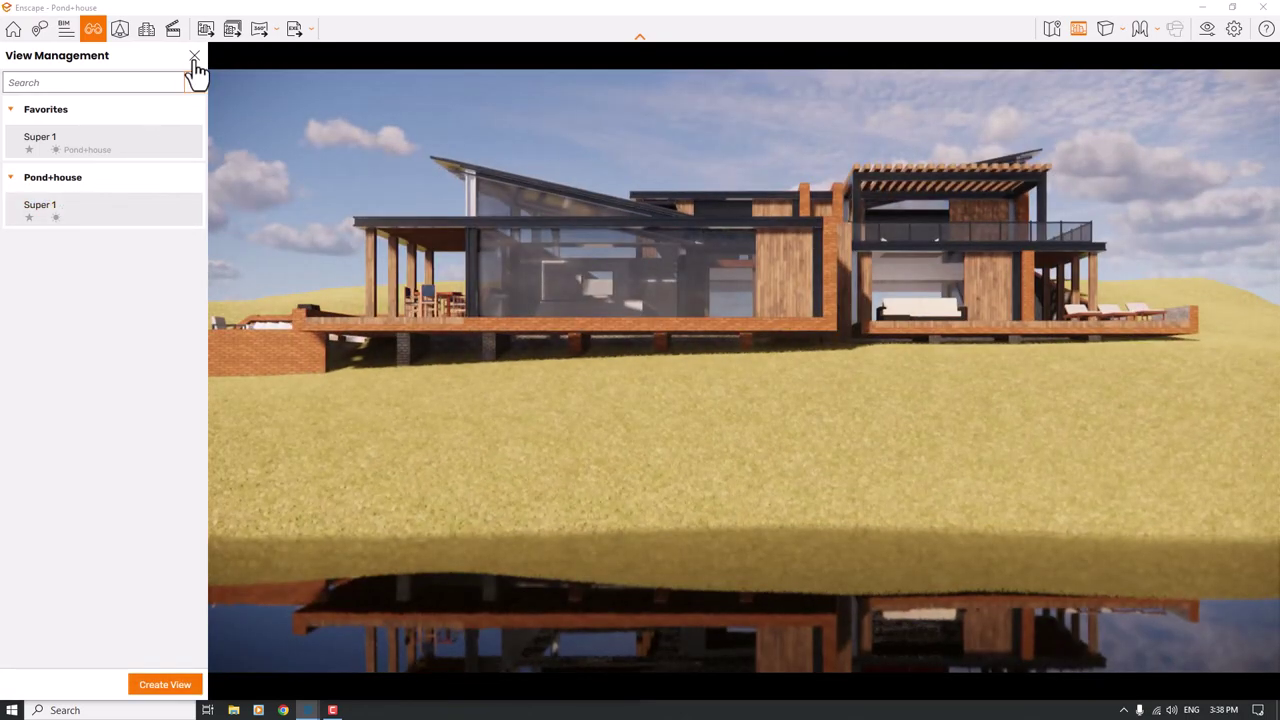
{"action": "left_click", "coordinate": [194, 57]}
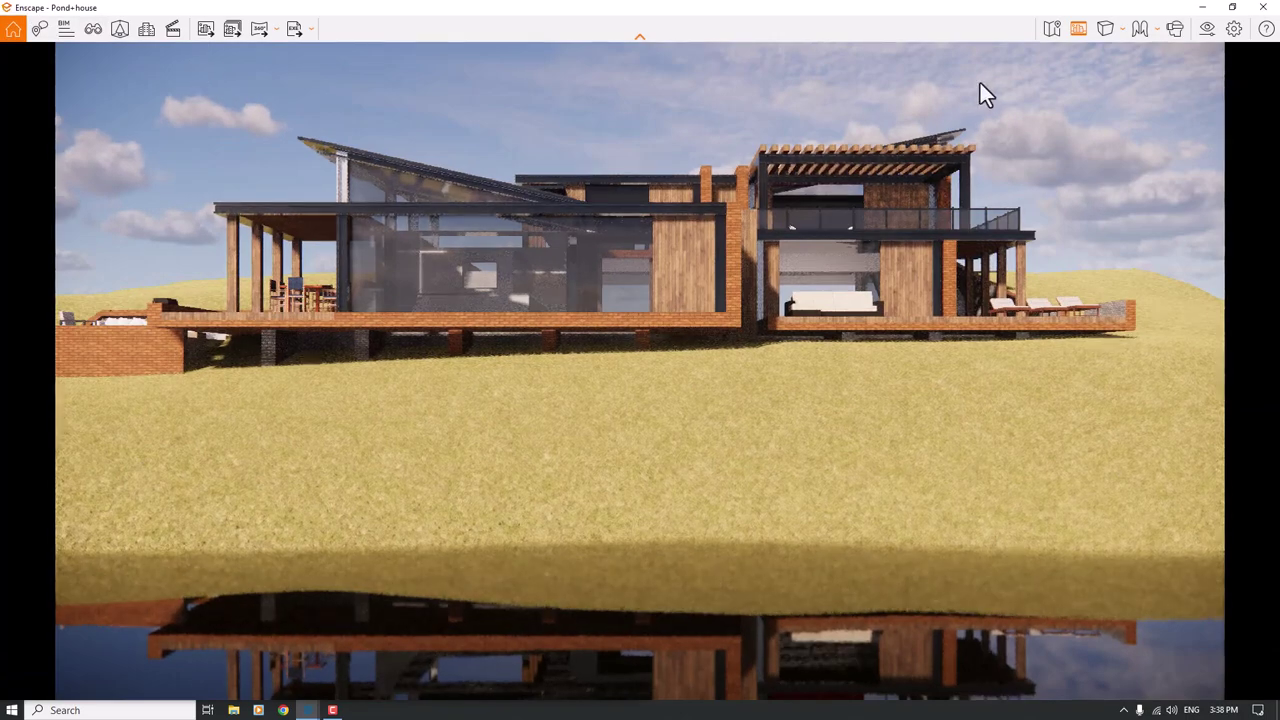
- Open the visual settings, try wider camera angles and set the horizontal field of view to 56°
{"action": "left_click", "coordinate": [1216, 30]}
{"action": "left_click_drag", "start_coordinate": [576, 111], "coordinate": [1002, 61]}
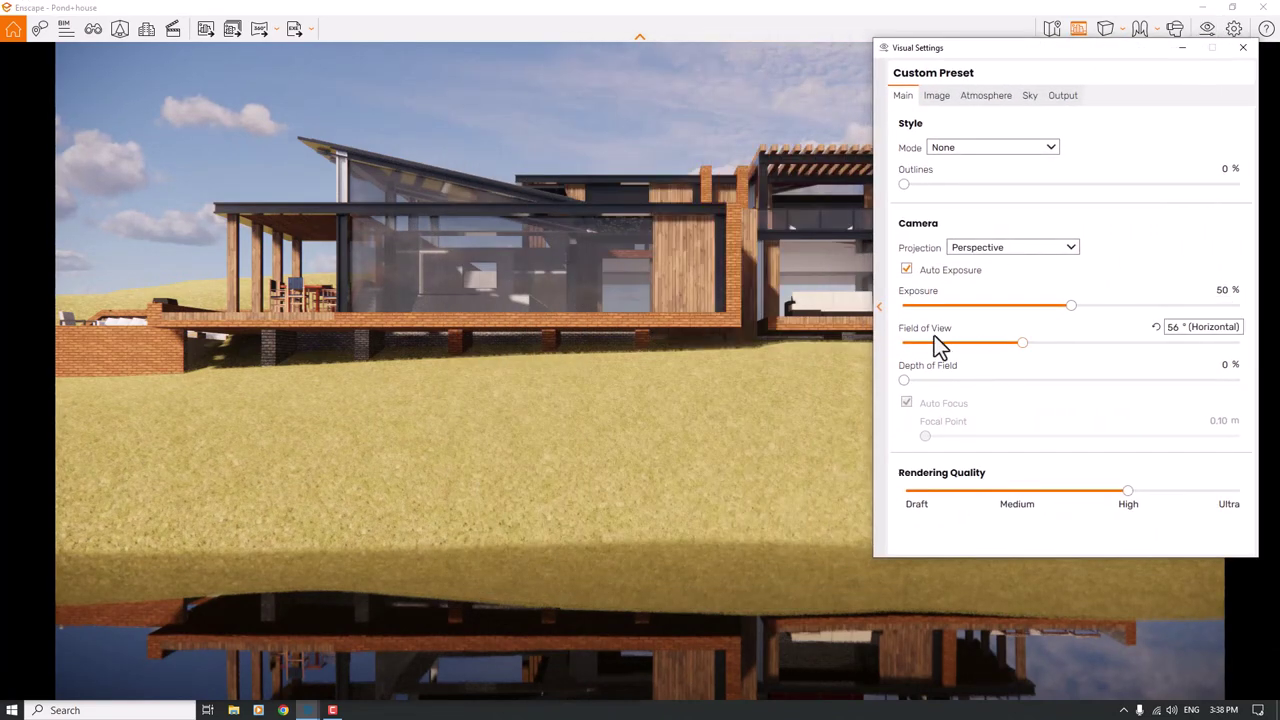
{"action": "left_click_drag", "start_coordinate": [1020, 341], "coordinate": [1031, 343]}
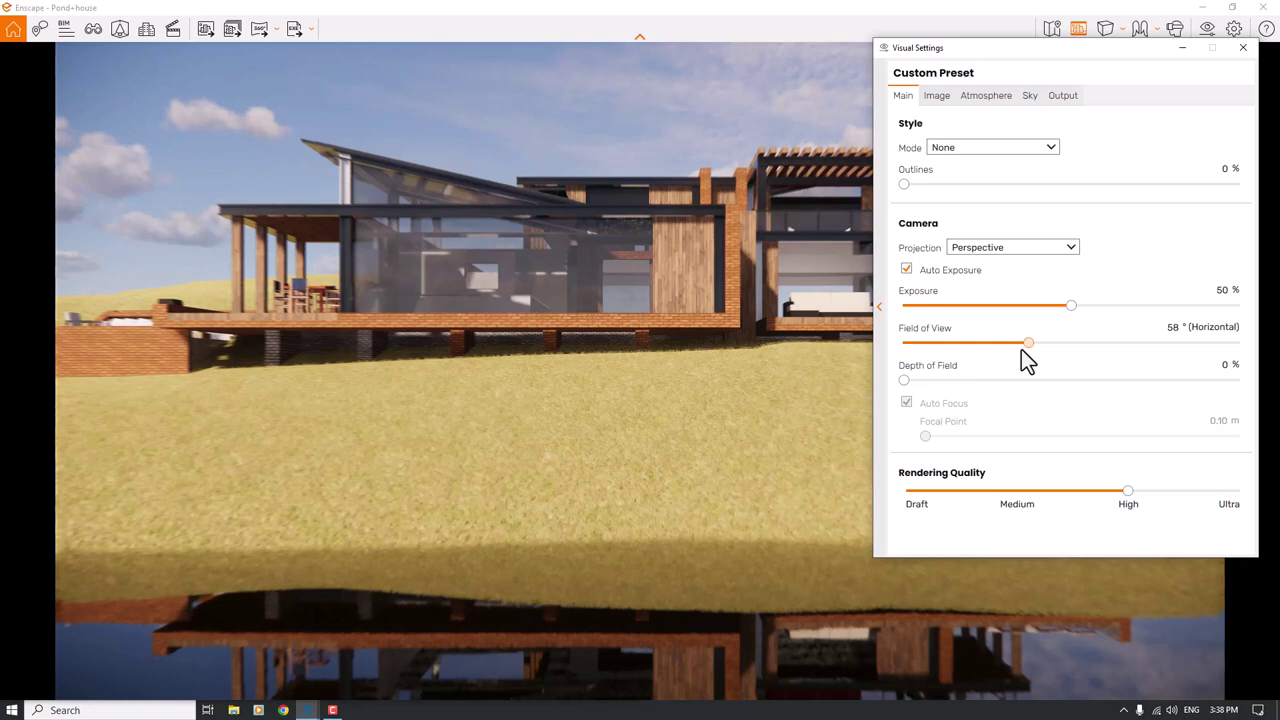
{"action": "key", "text": "Left"}
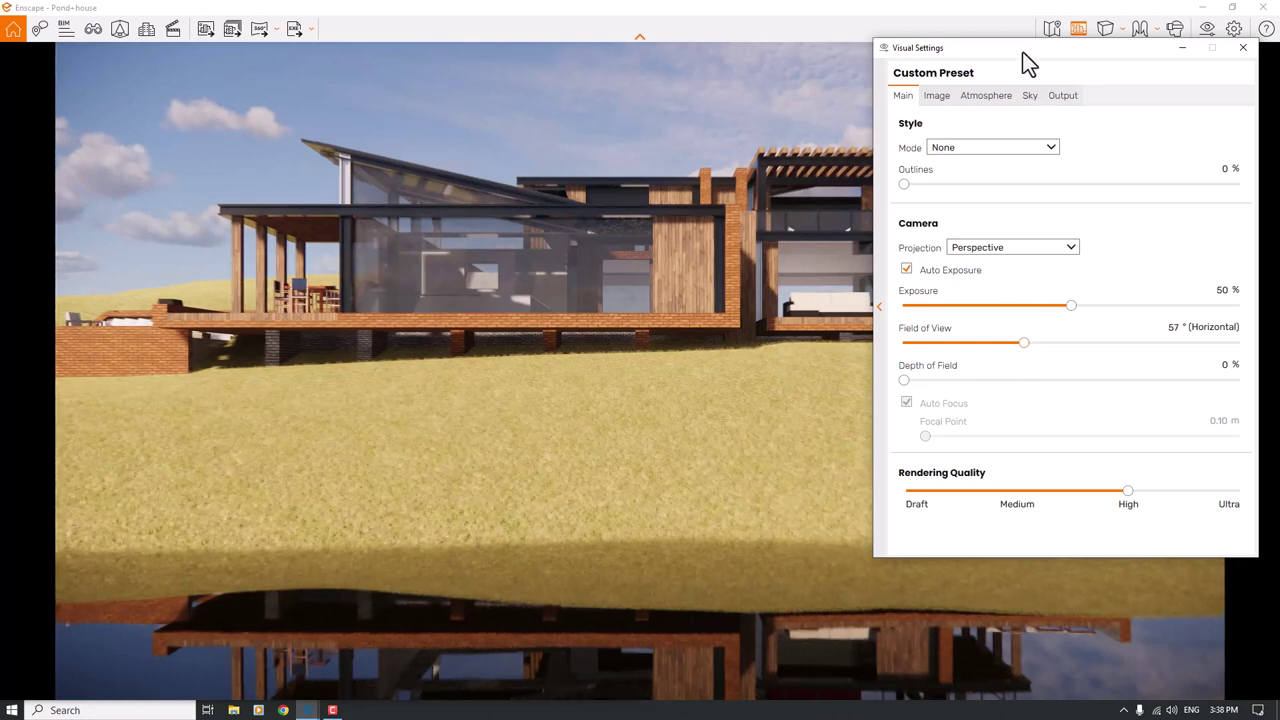
{"action": "left_click_drag", "start_coordinate": [1022, 55], "coordinate": [442, 63]}
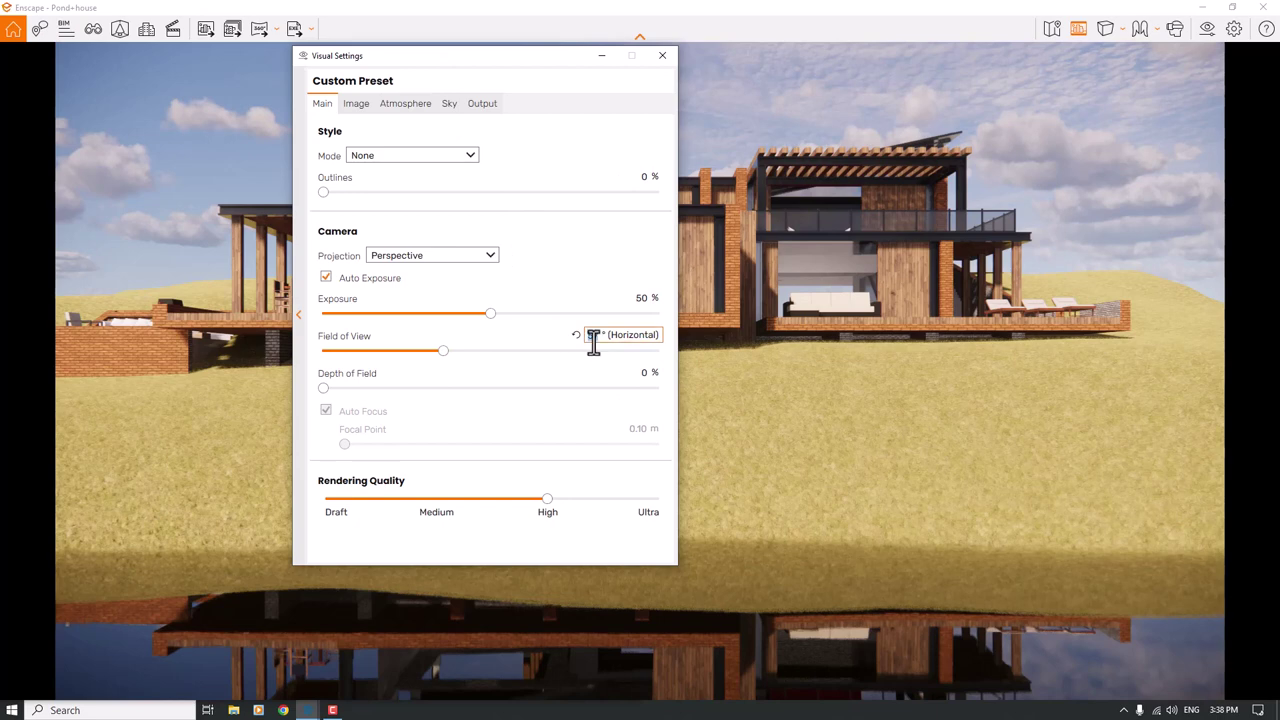
{"action": "key", "text": "Left"}
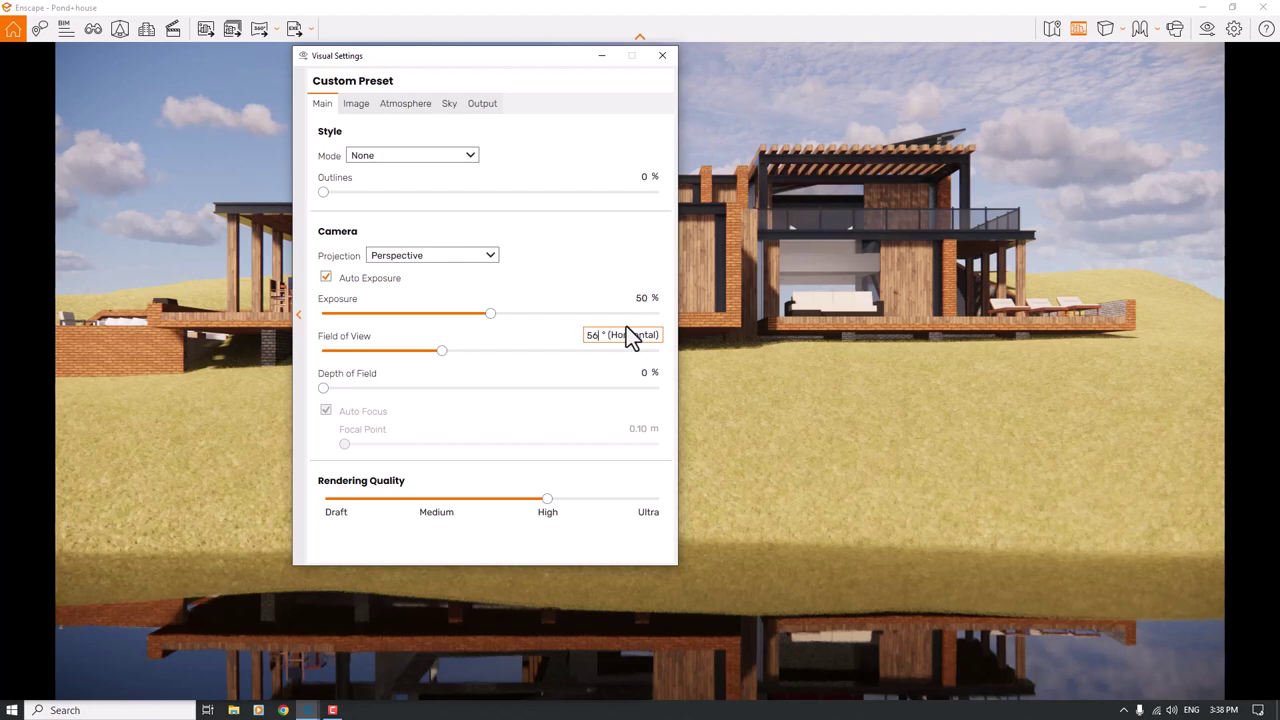
- Change the camera projection to Two-Point and close the visual settings
{"action": "left_click", "coordinate": [463, 257]}
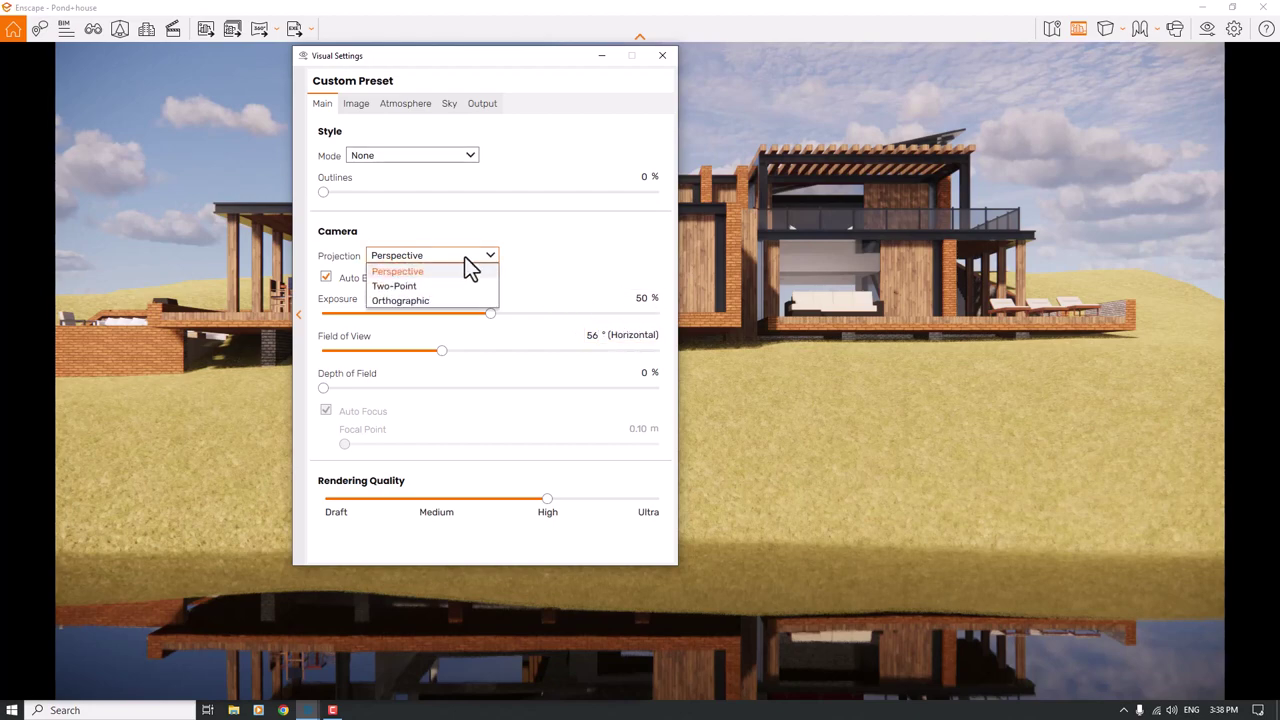
{"action": "left_click", "coordinate": [449, 287]}
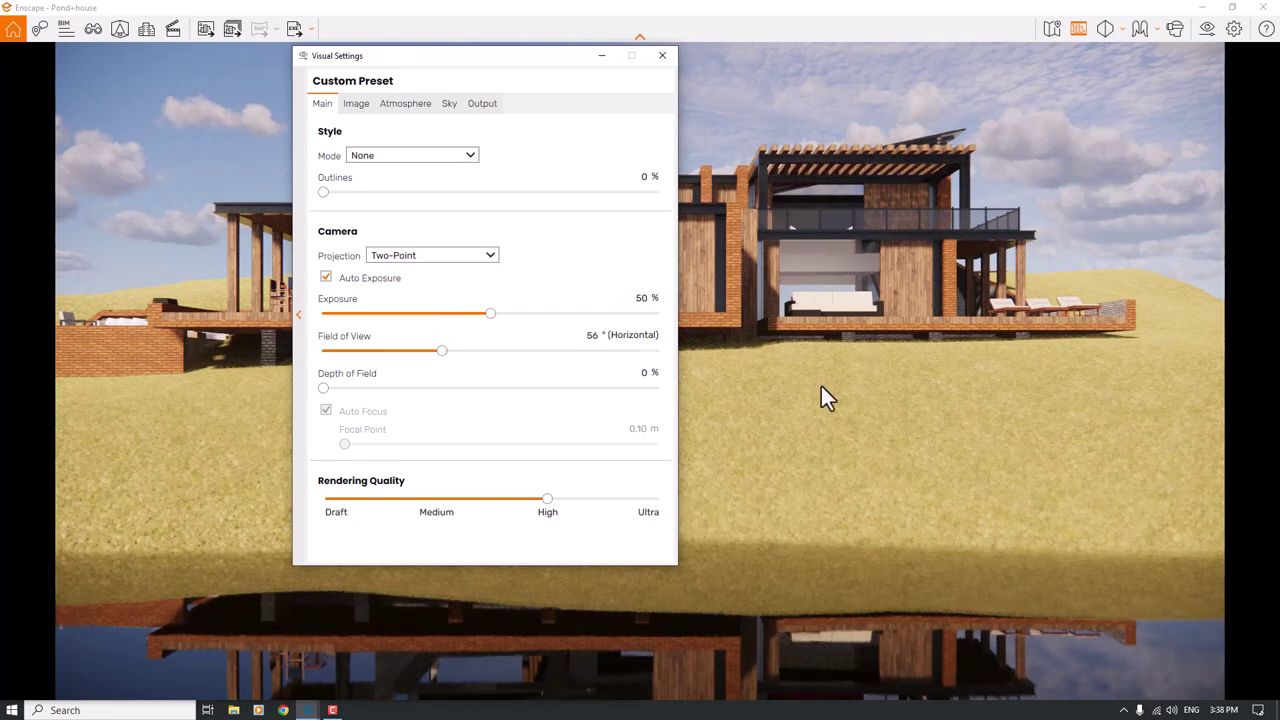
{"action": "left_click", "coordinate": [660, 58]}
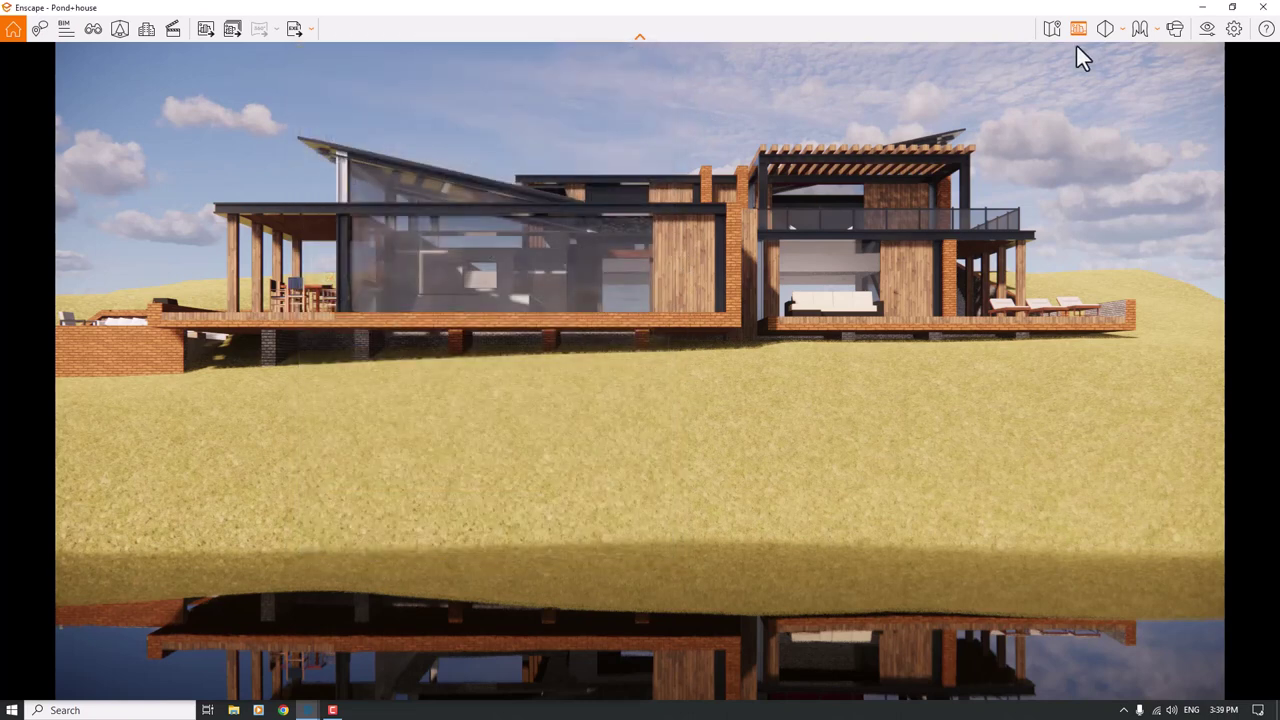
- Open the asset library and start multi-asset placement in surface fill mode
{"action": "left_click", "coordinate": [120, 31]}
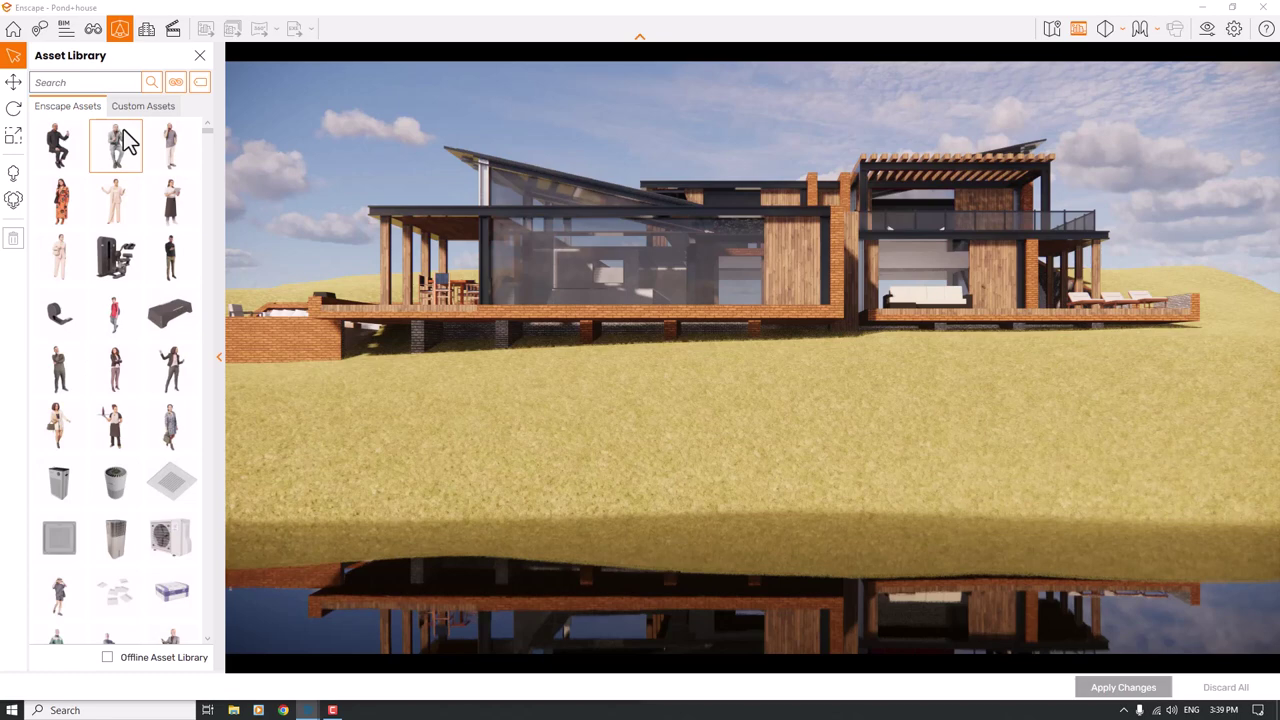
{"action": "left_click", "coordinate": [14, 205]}
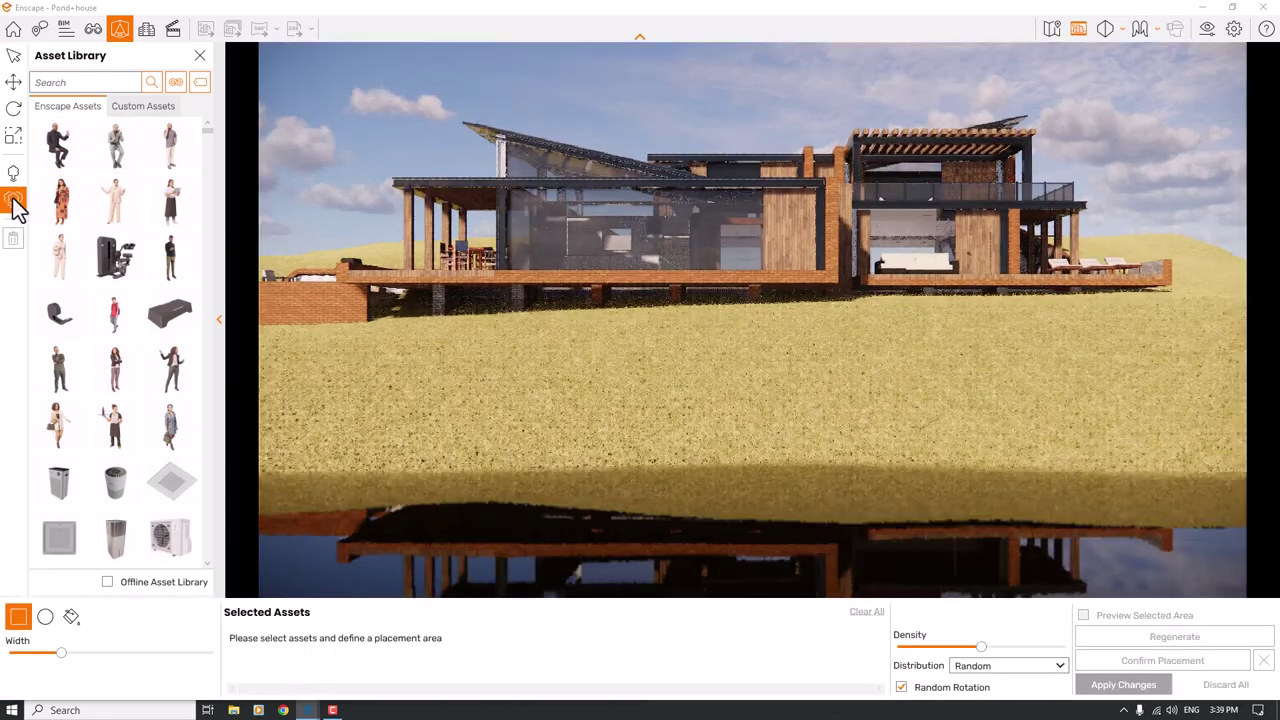
{"action": "left_click", "coordinate": [72, 617]}
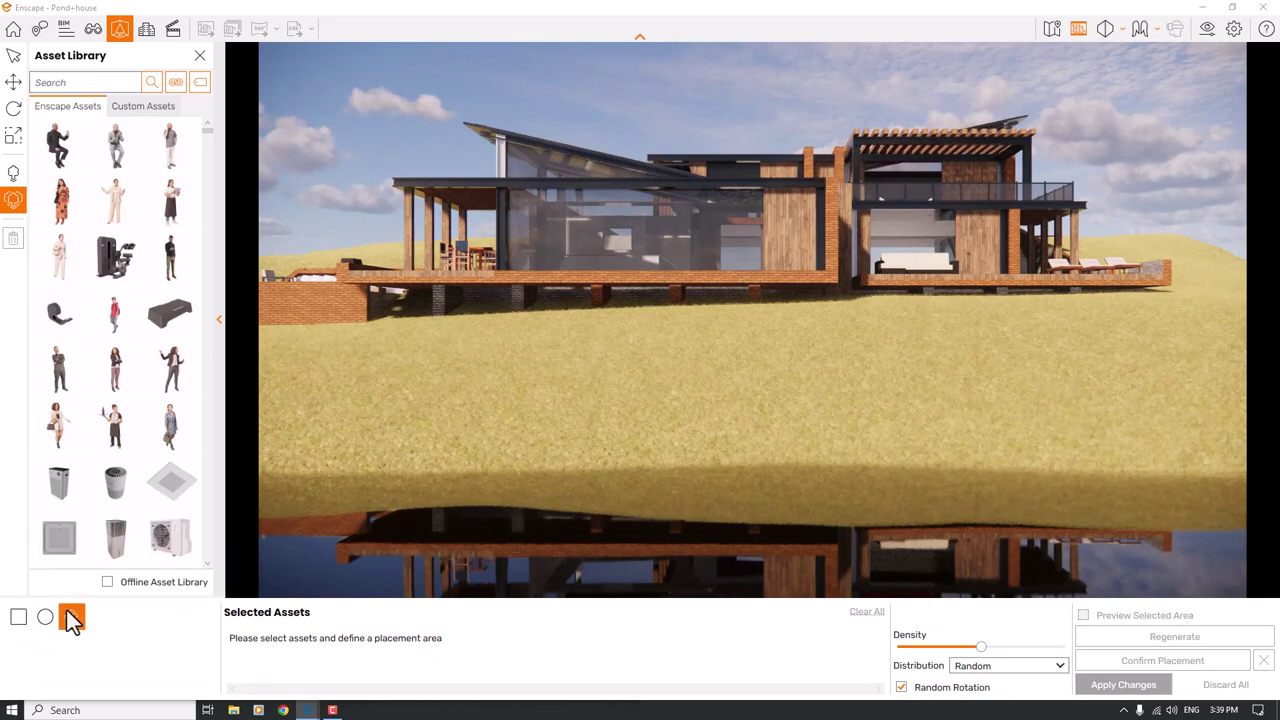
- Filter the asset library to the Vegetation category with the Tree tag
{"action": "left_click", "coordinate": [176, 83]}
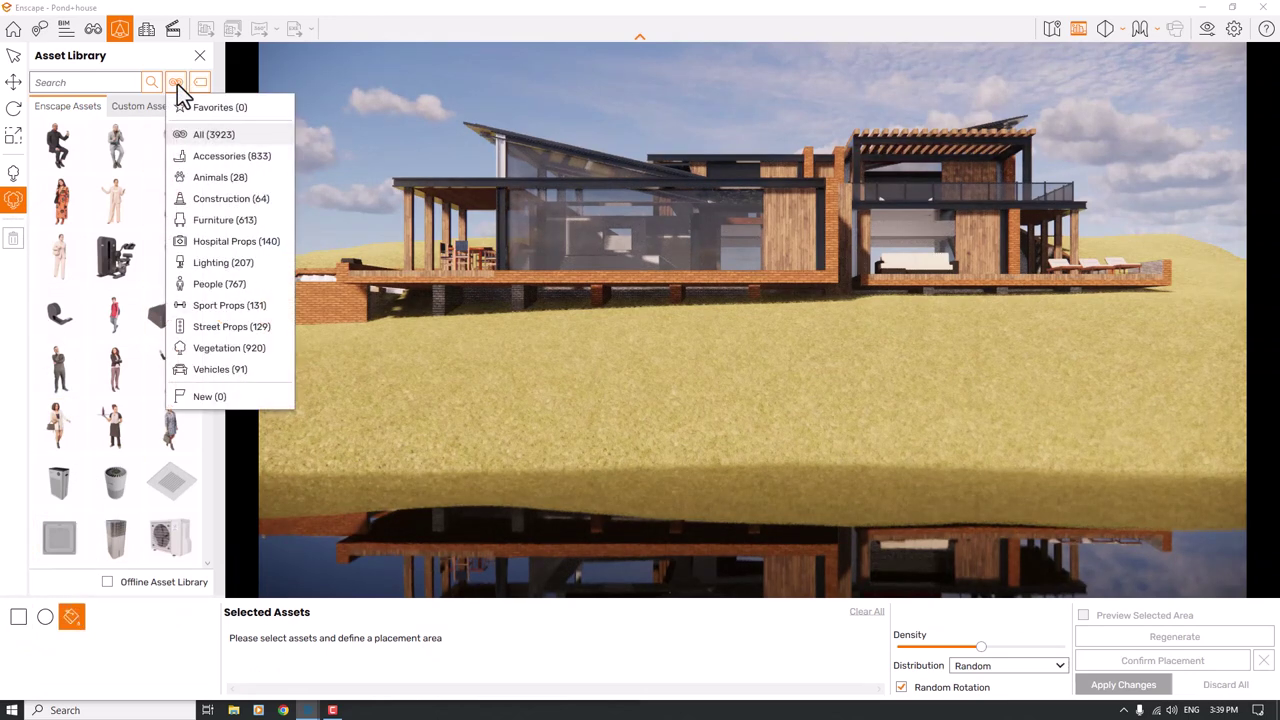
{"action": "left_click", "coordinate": [226, 362]}
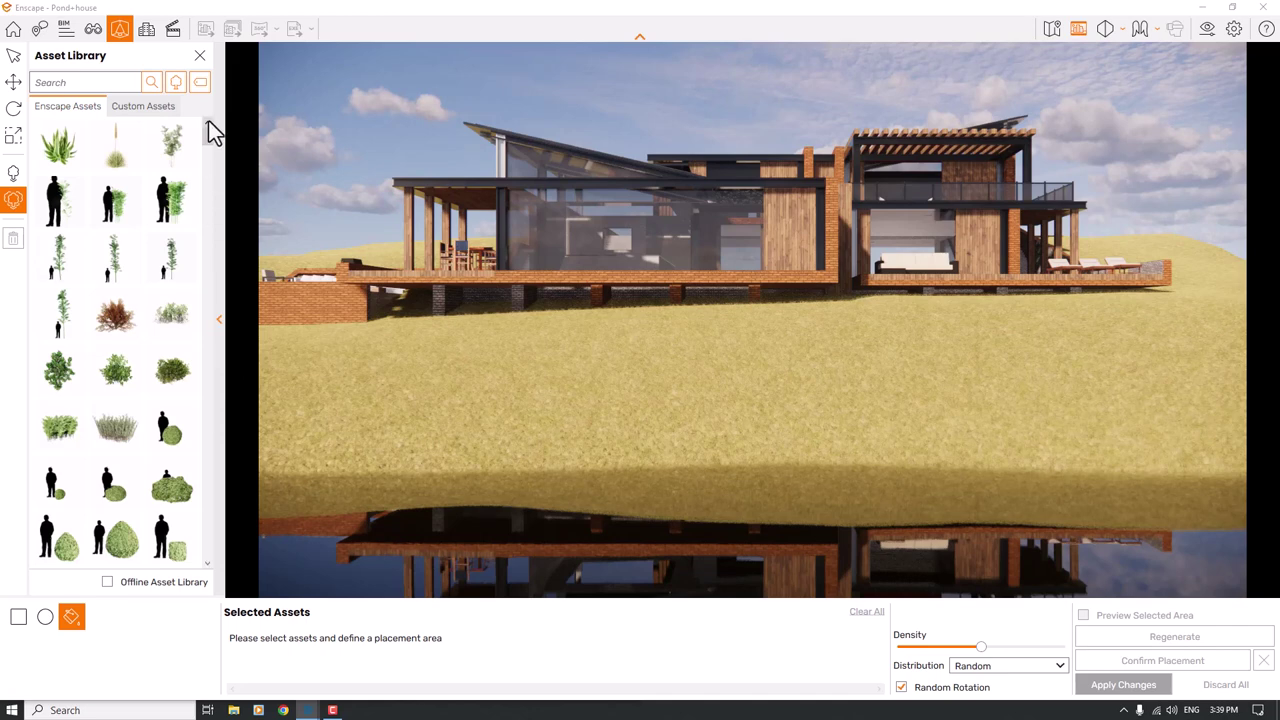
{"action": "left_click", "coordinate": [204, 84]}
{"action": "scroll", "coordinate": [230, 272], "scroll_direction": "down", "scroll_amount": 2}
{"action": "left_click", "coordinate": [206, 273]}
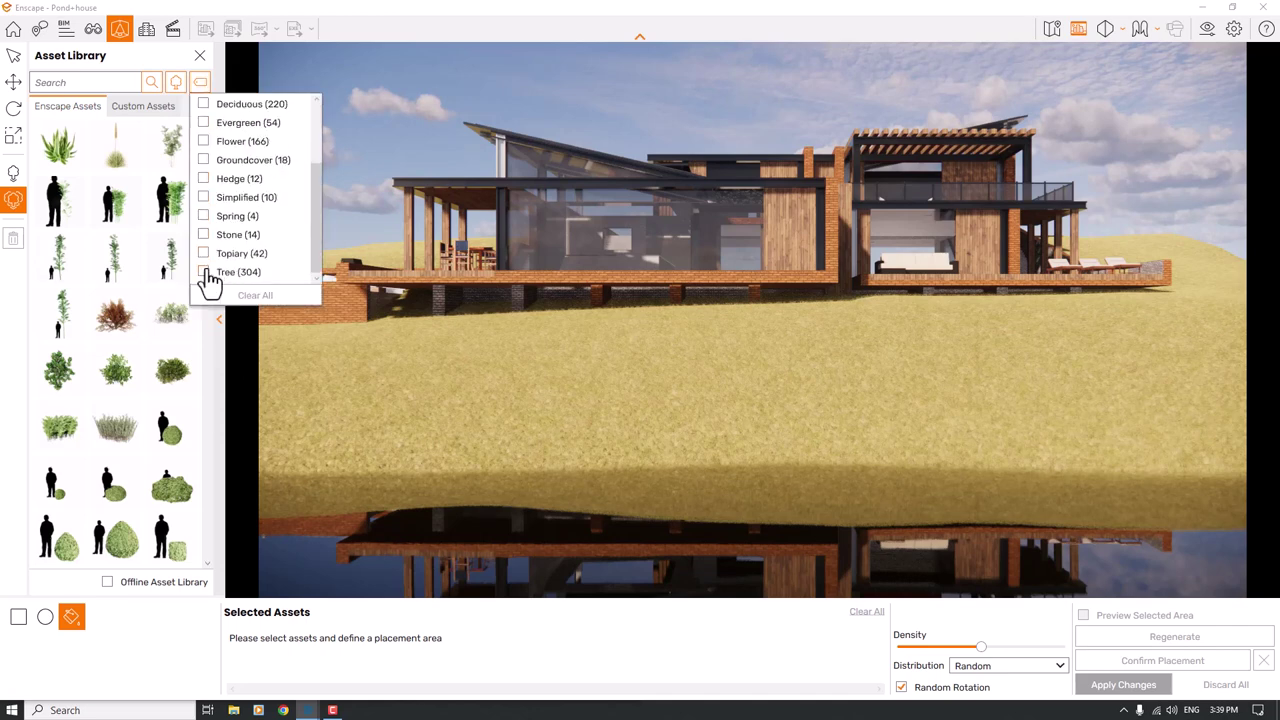
{"action": "left_click", "coordinate": [106, 56]}
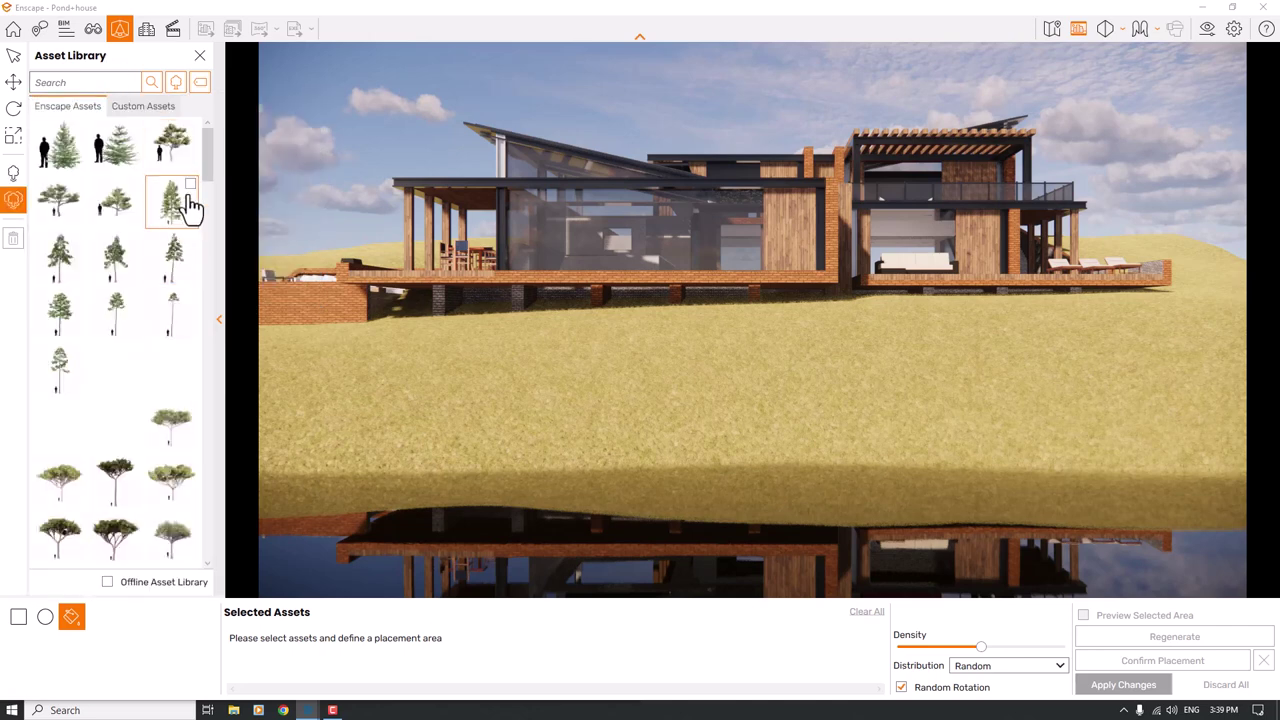
- Select two conical evergreen trees and one slender leafy tree as the assets to scatter
{"action": "scroll", "coordinate": [190, 205], "scroll_direction": "down", "scroll_amount": 2}
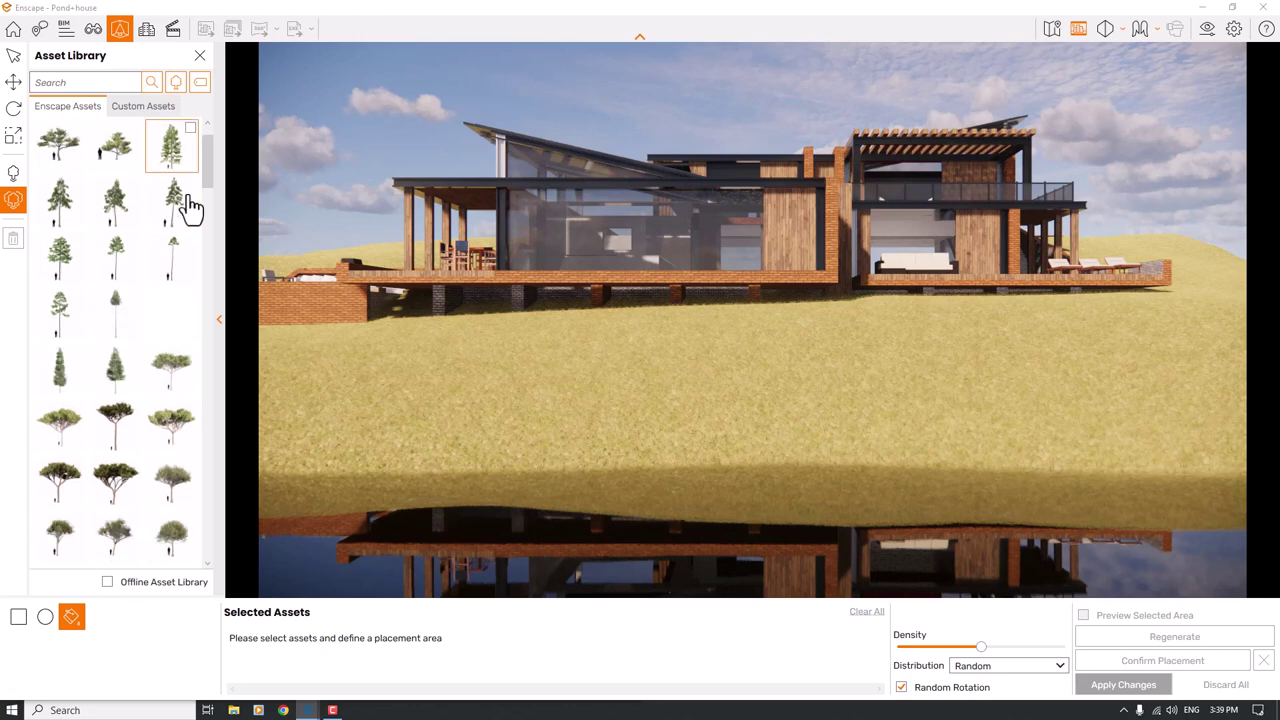
{"action": "left_click", "coordinate": [130, 312]}
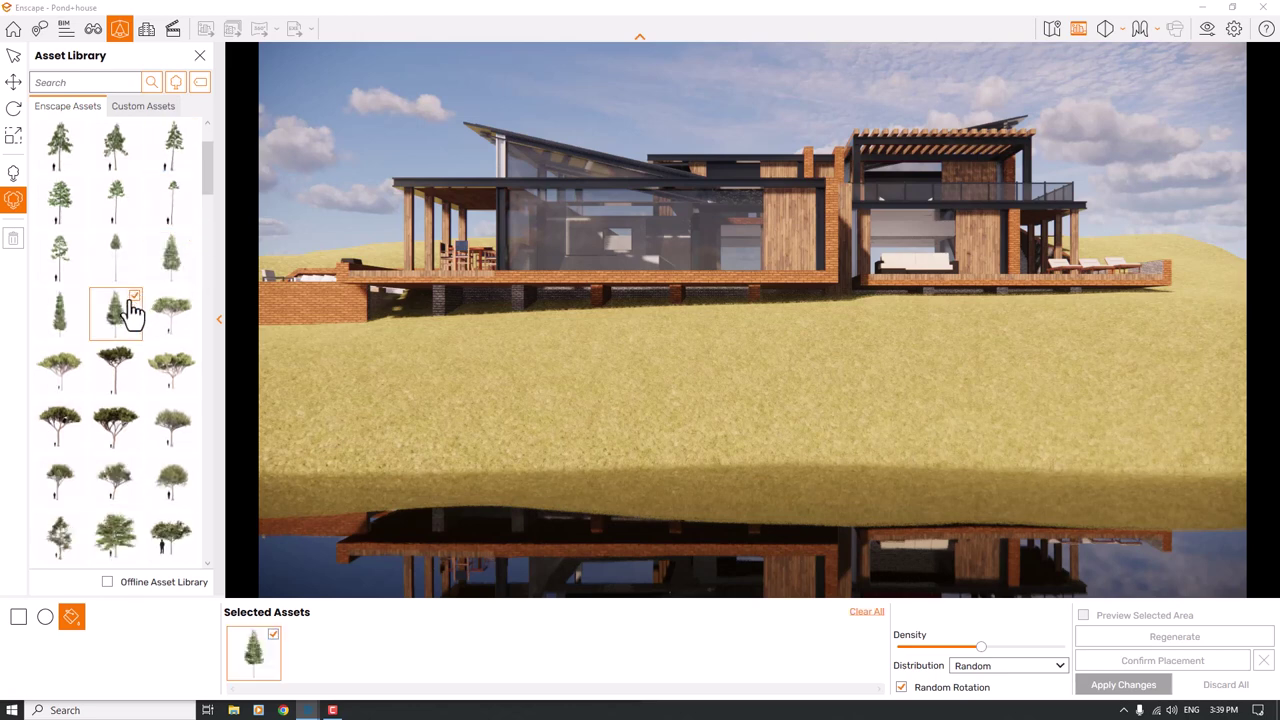
{"action": "left_click", "coordinate": [63, 310]}
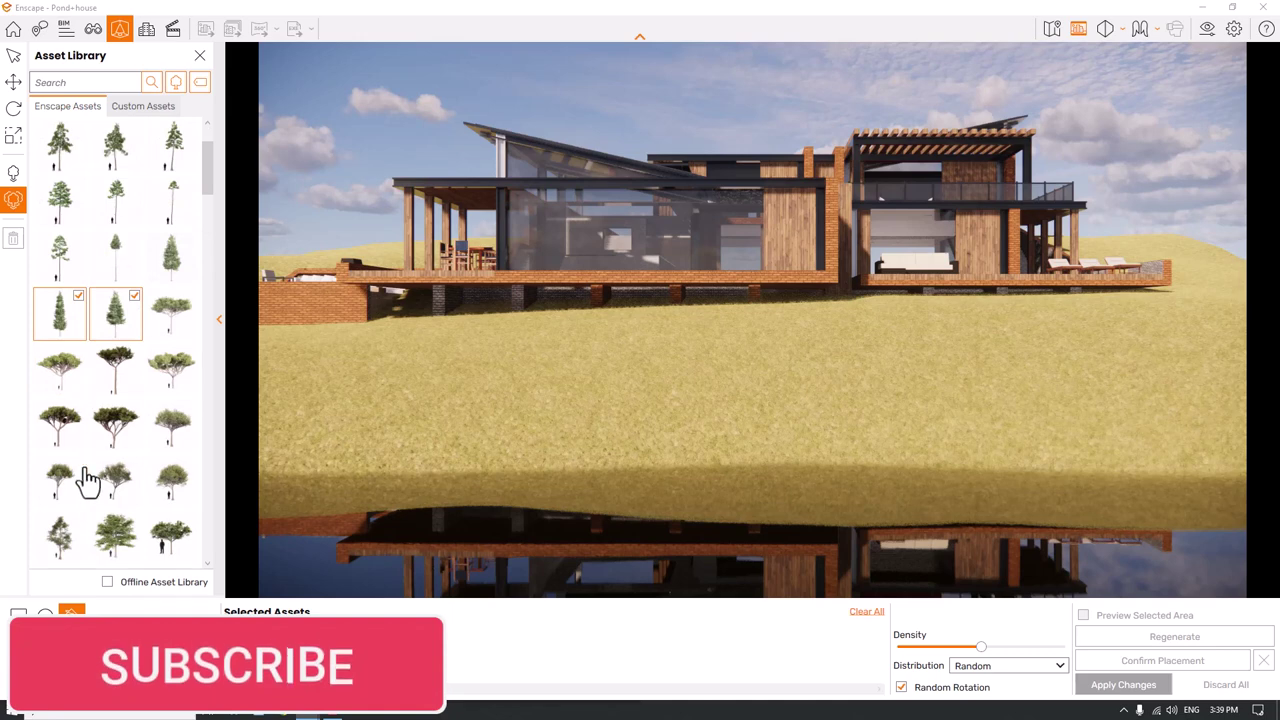
{"action": "scroll", "coordinate": [200, 457], "scroll_direction": "down", "scroll_amount": 3}
{"action": "left_click", "coordinate": [131, 480]}
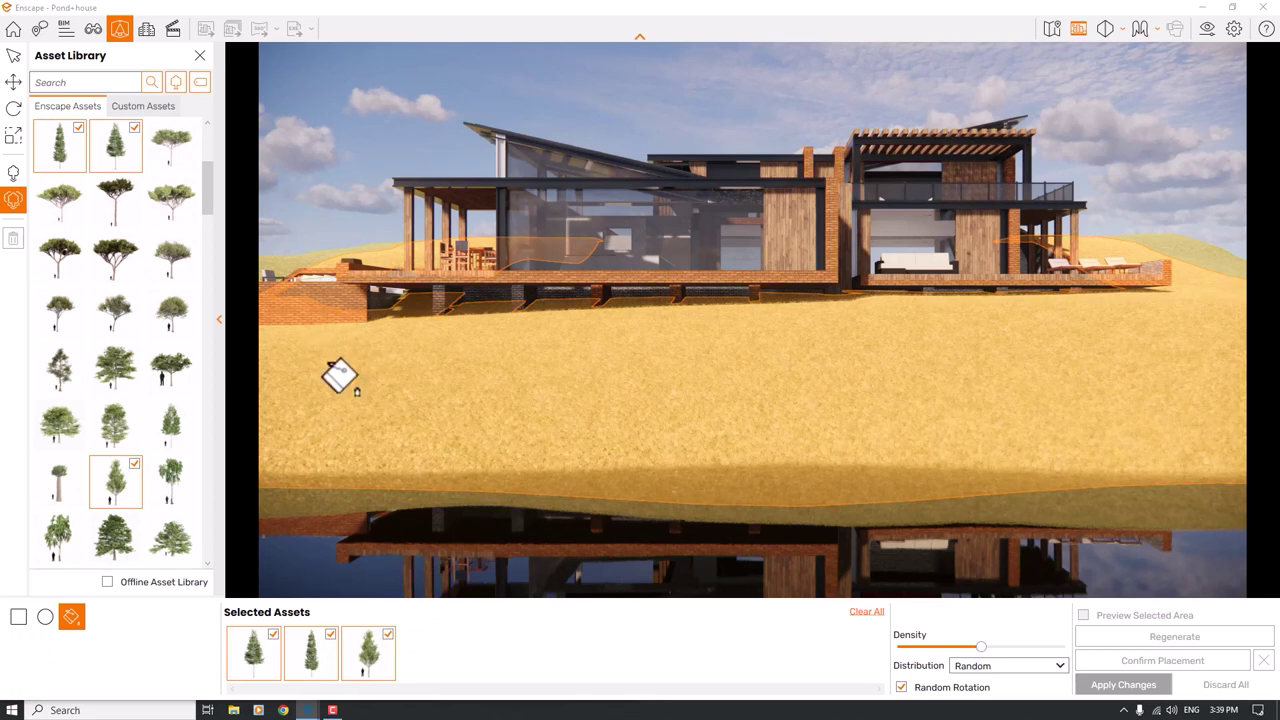
- Try filling the grassy terrain with the selected trees, testing maximum and reduced density, and leave the asset library without confirming the placement
{"action": "left_click", "coordinate": [340, 381]}
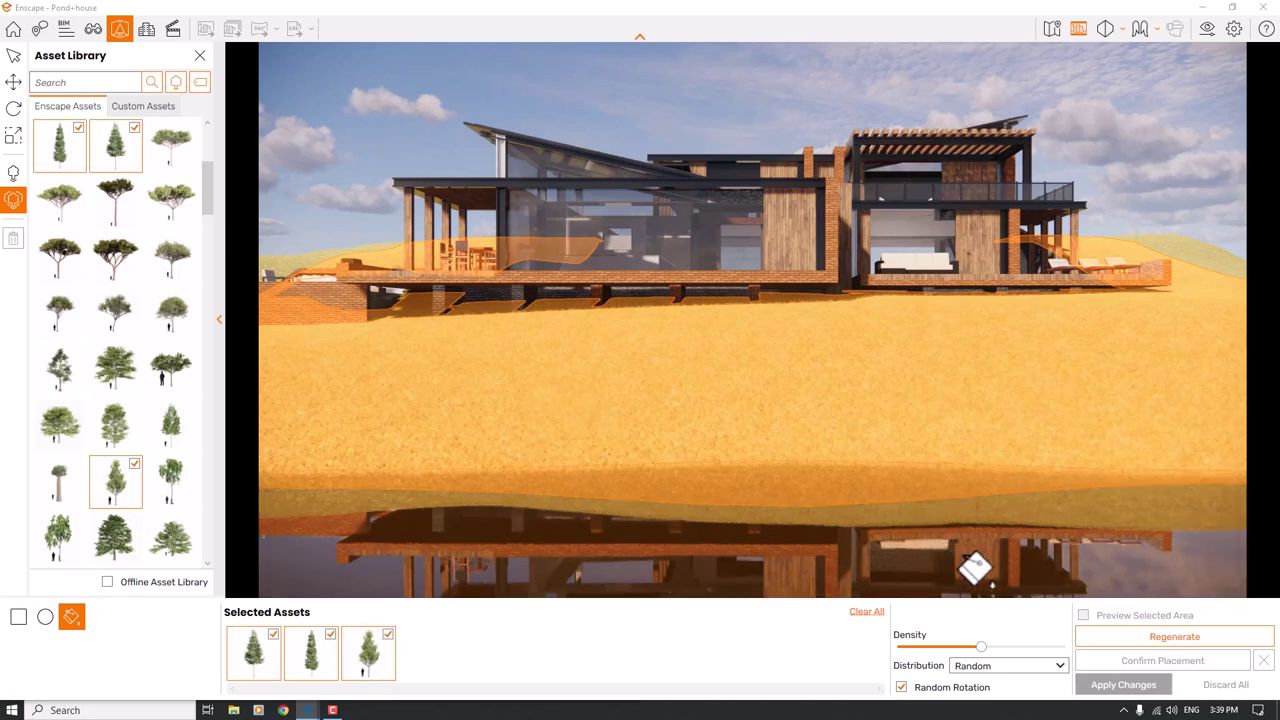
{"action": "left_click_drag", "start_coordinate": [983, 646], "coordinate": [1076, 646]}
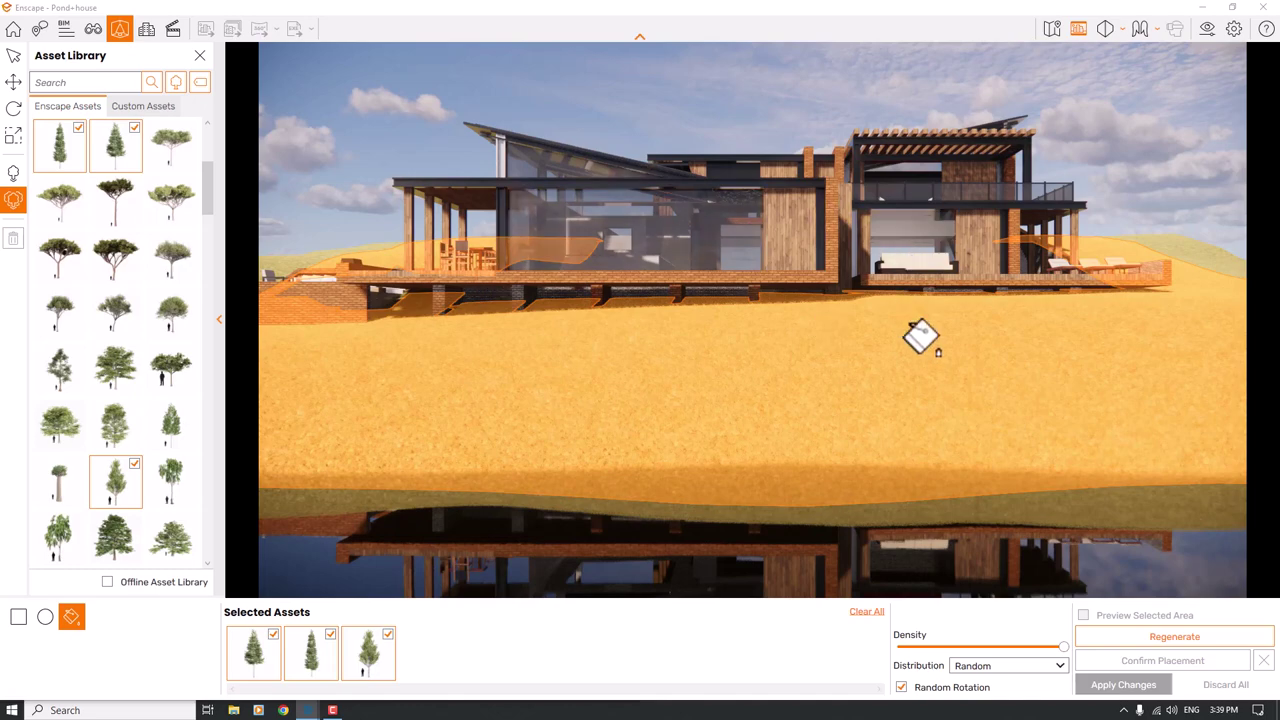
{"action": "right_click_drag", "start_coordinate": [549, 366], "coordinate": [800, 400]}
{"action": "right_click_drag", "start_coordinate": [370, 372], "coordinate": [561, 355]}
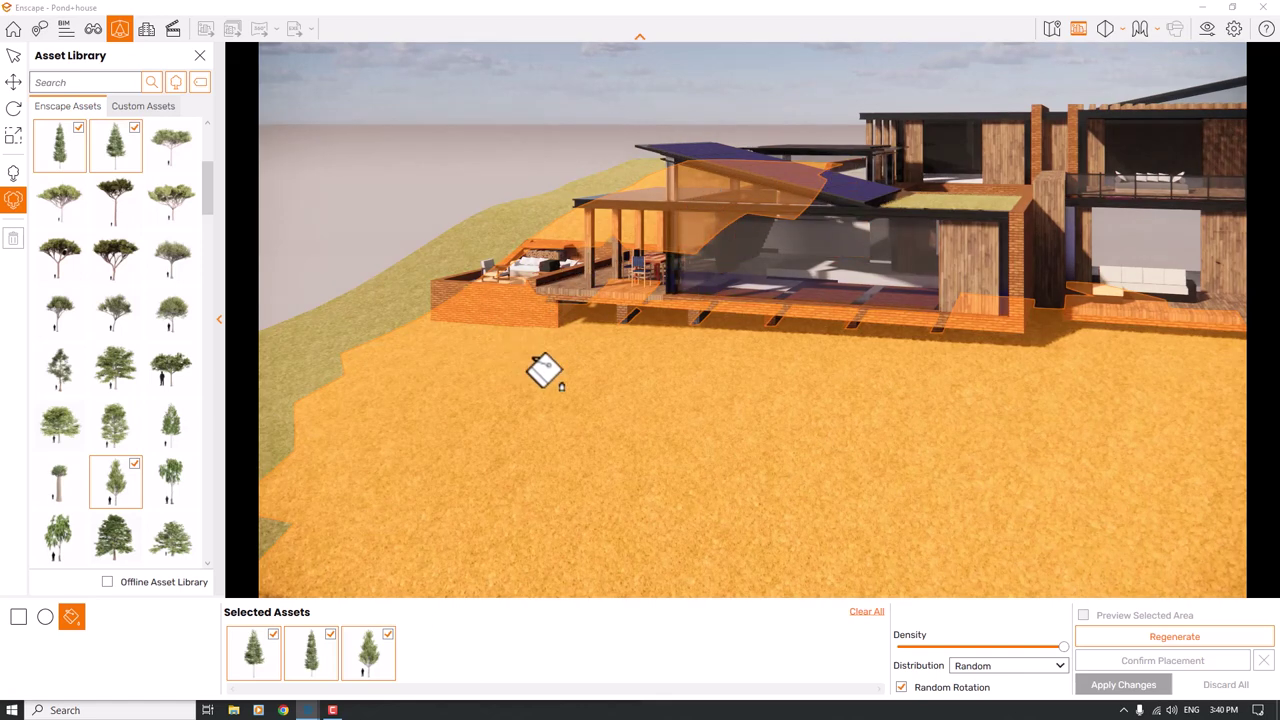
{"action": "left_click_drag", "start_coordinate": [1062, 647], "coordinate": [966, 648]}
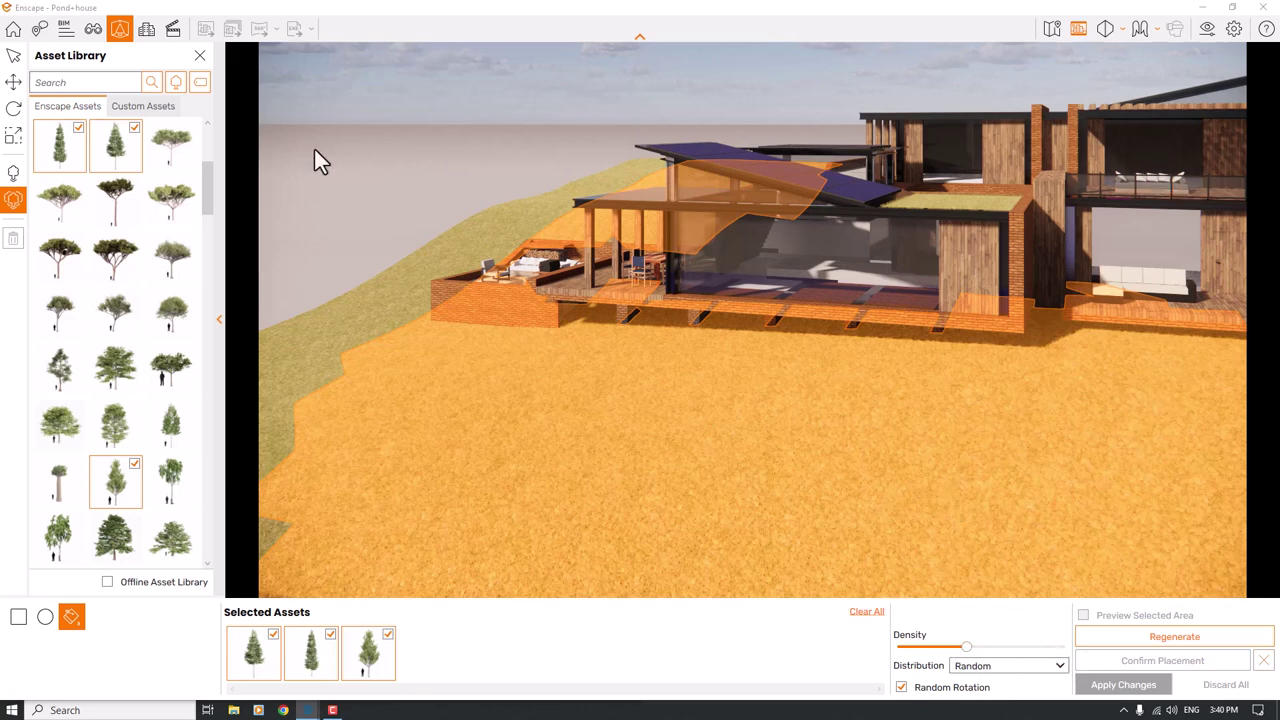
{"action": "left_click", "coordinate": [202, 58]}
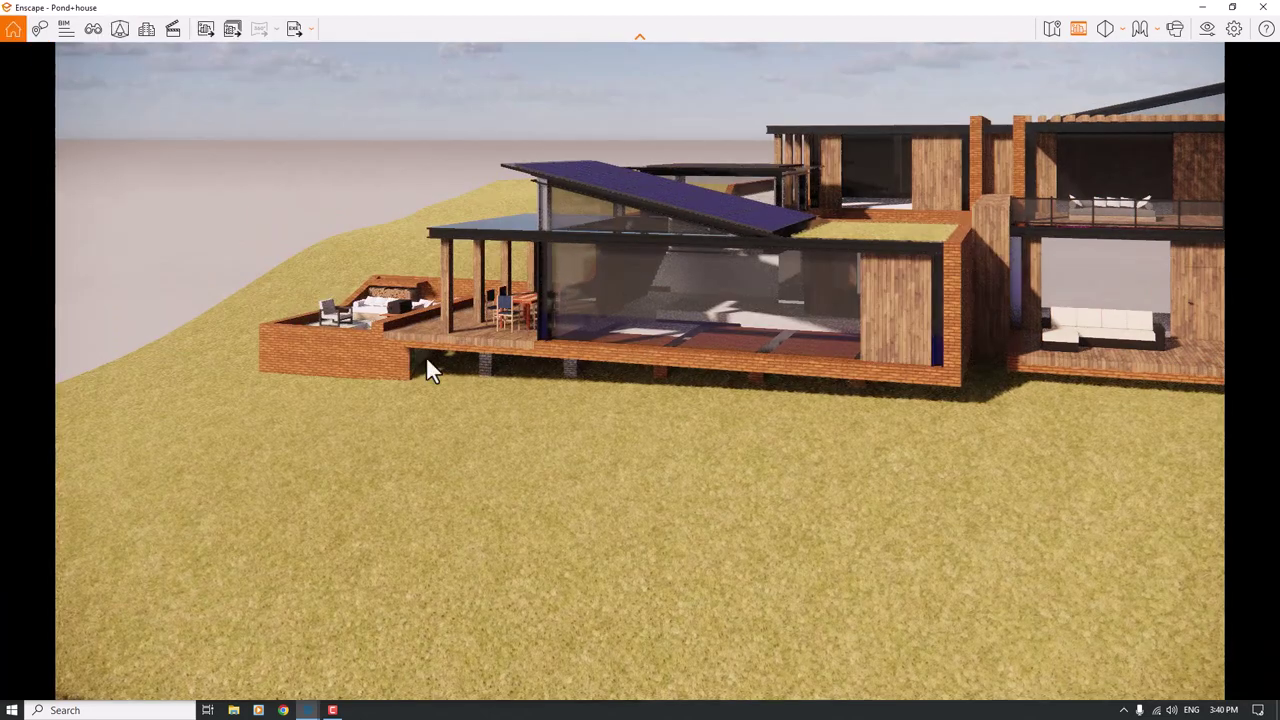
- Reopen the asset library and switch the projection to Perspective, framing an overview of the whole house and its terrain
{"action": "left_click", "coordinate": [125, 28]}
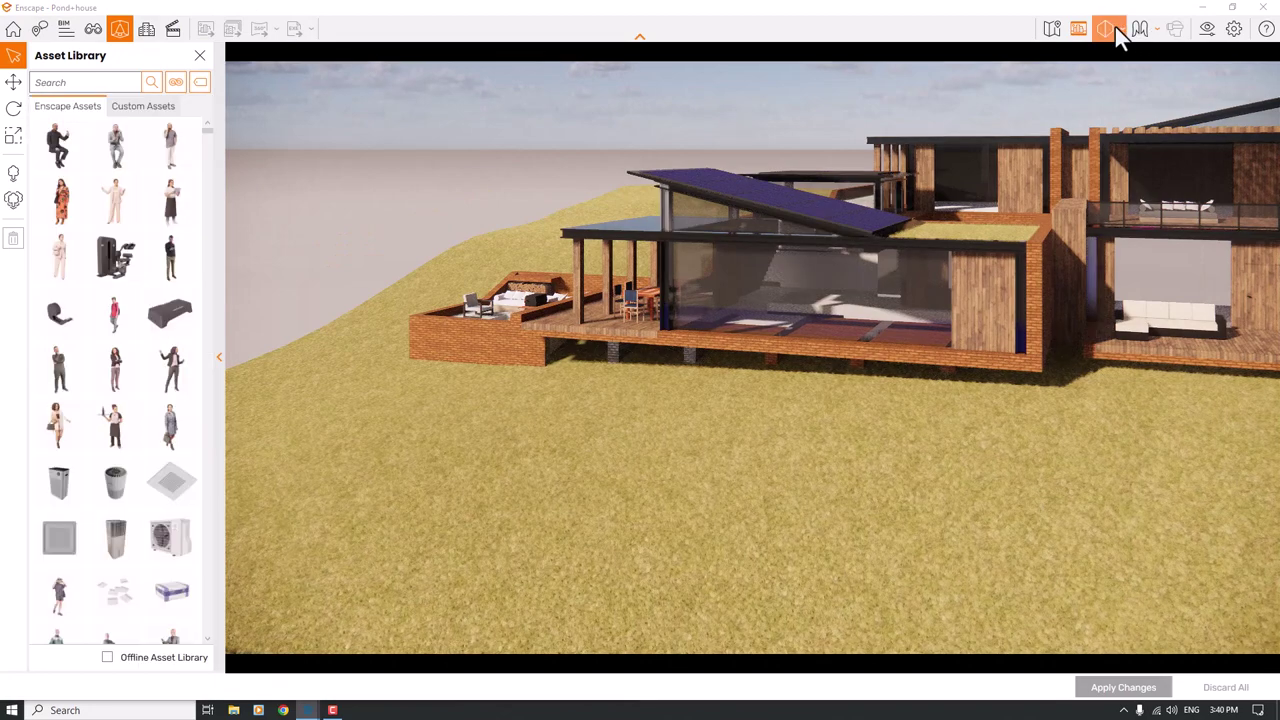
{"action": "left_click", "coordinate": [1116, 28]}
{"action": "left_click", "coordinate": [1145, 55]}
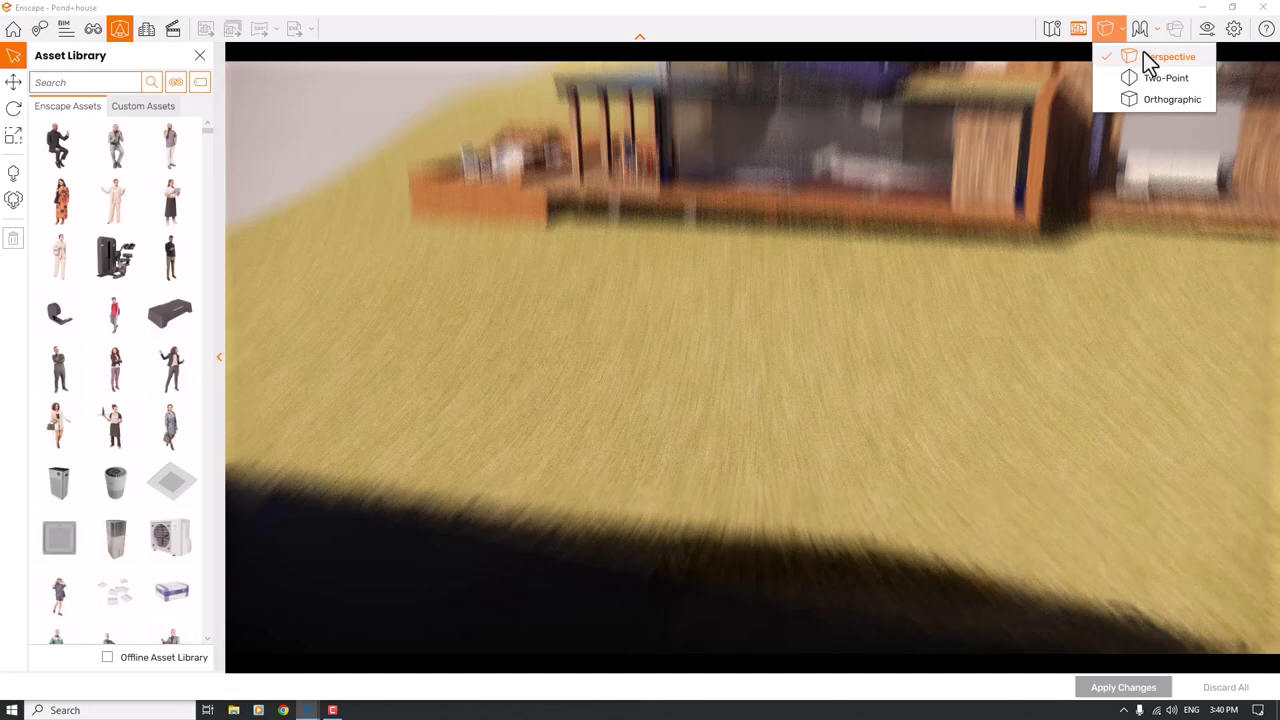
{"action": "scroll", "coordinate": [752, 357], "scroll_direction": "down", "scroll_amount": 5}
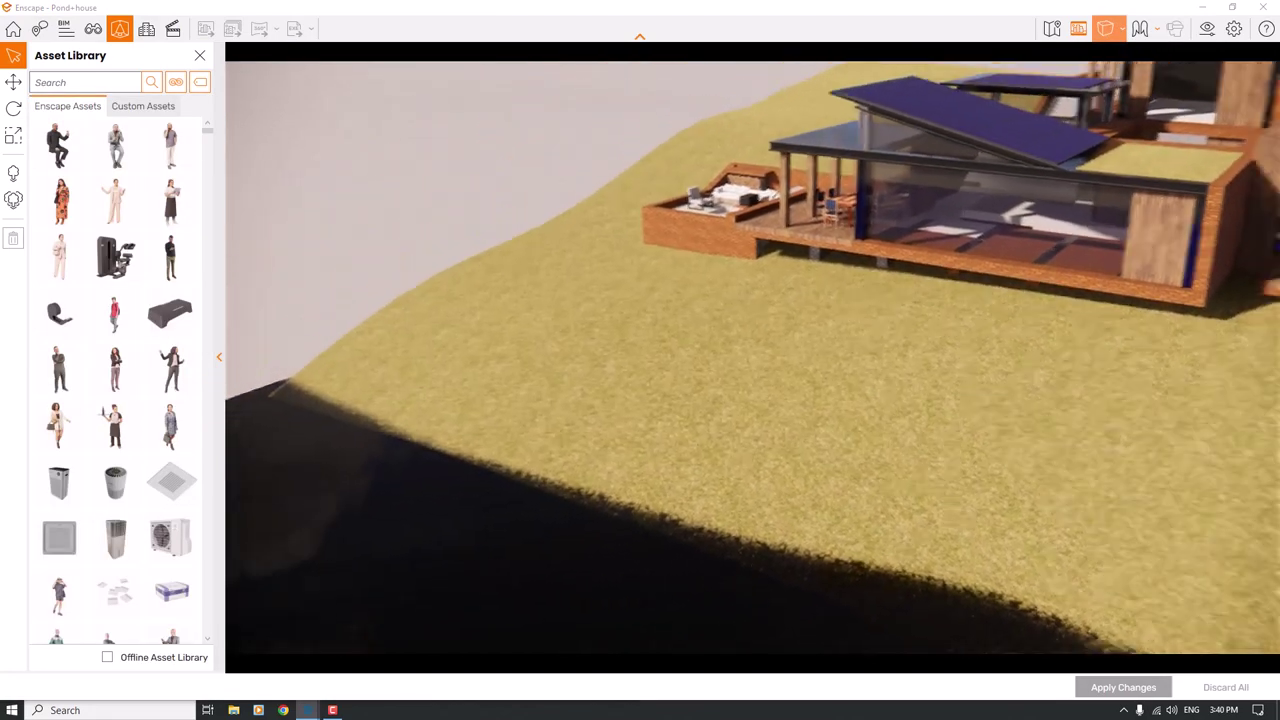
{"action": "right_click_drag", "start_coordinate": [322, 227], "coordinate": [322, 298]}
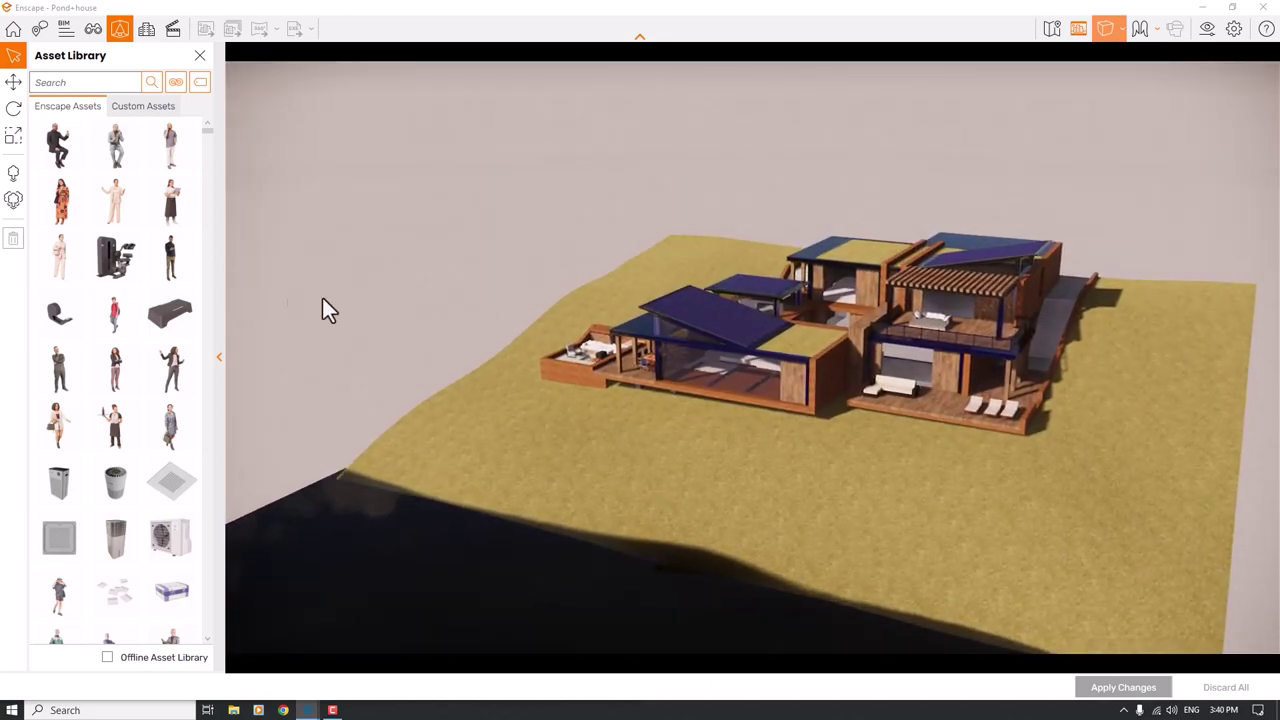
- Start single asset placement with the library filtered to the Vegetation category and the Tree tag
{"action": "left_click", "coordinate": [176, 84]}
{"action": "left_click", "coordinate": [212, 347]}
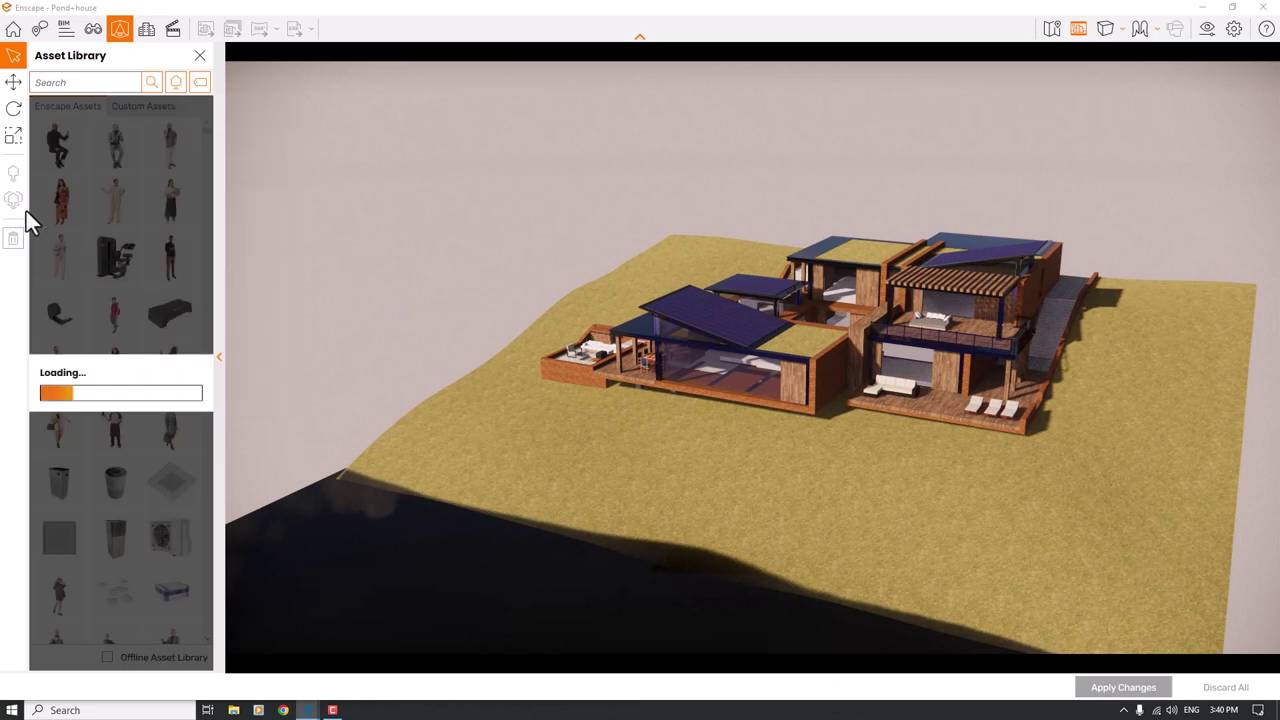
{"action": "left_click", "coordinate": [13, 172]}
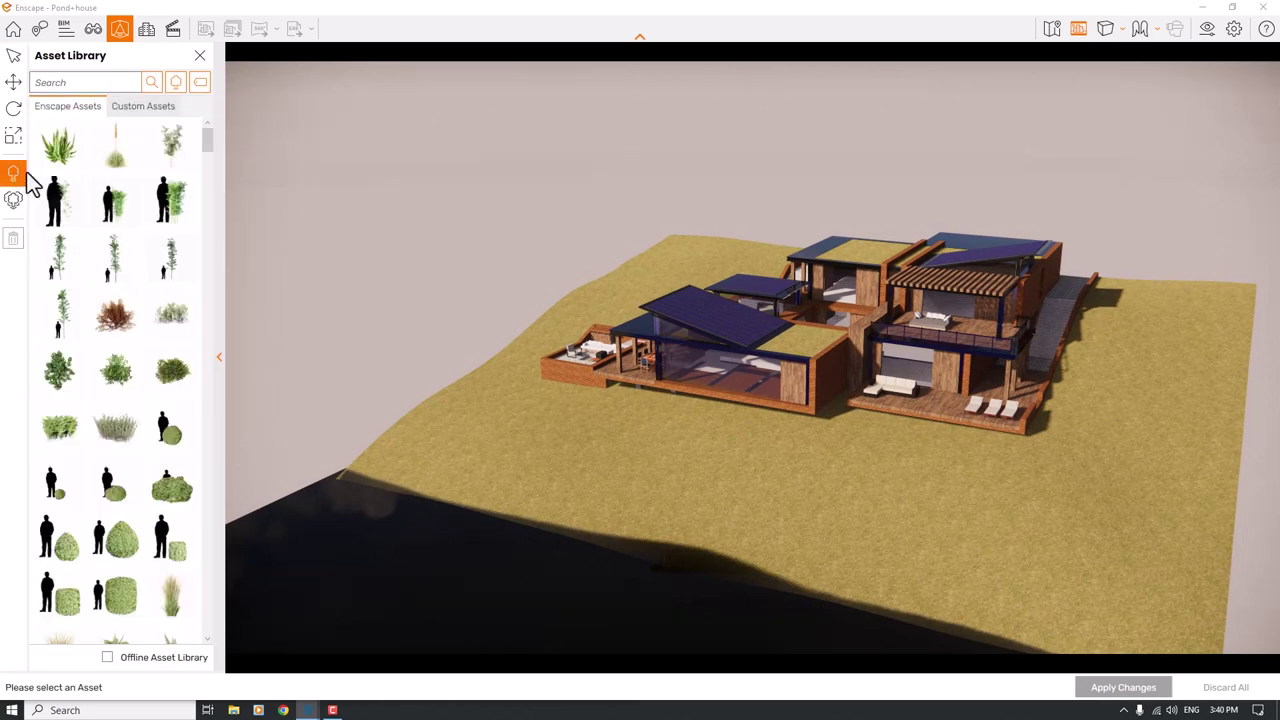
{"action": "left_click", "coordinate": [199, 83]}
{"action": "scroll", "coordinate": [222, 225], "scroll_direction": "down", "scroll_amount": 3}
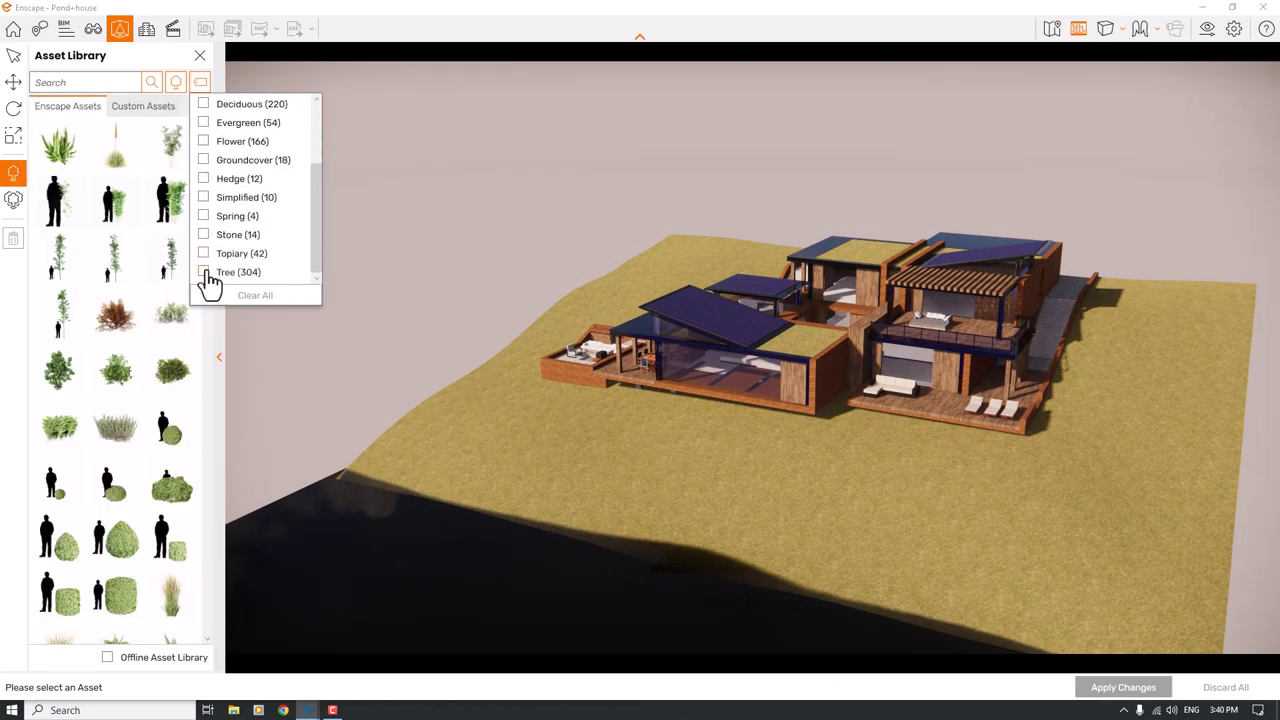
{"action": "left_click", "coordinate": [208, 273]}
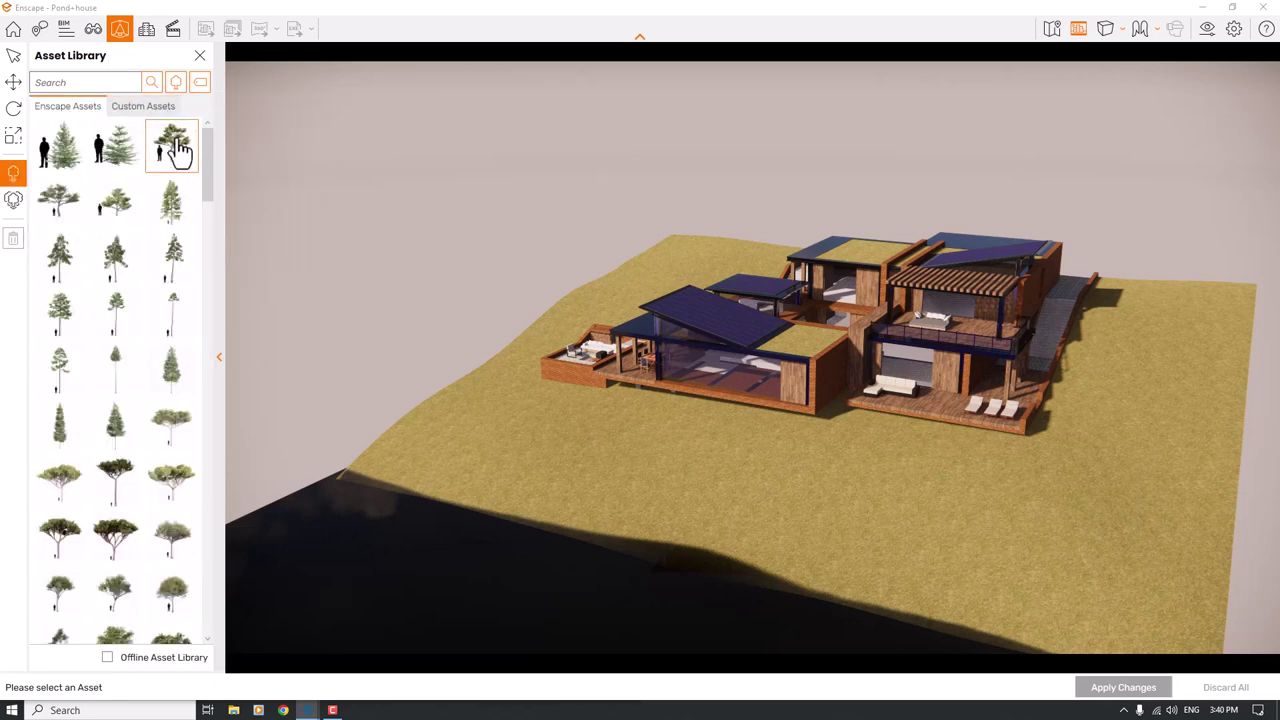
- Place a Japanese Black Pine beside the sunken seating terrace and several Coniferous Tree 015: Spruce trees on the grass around the house
{"action": "left_click", "coordinate": [172, 145]}
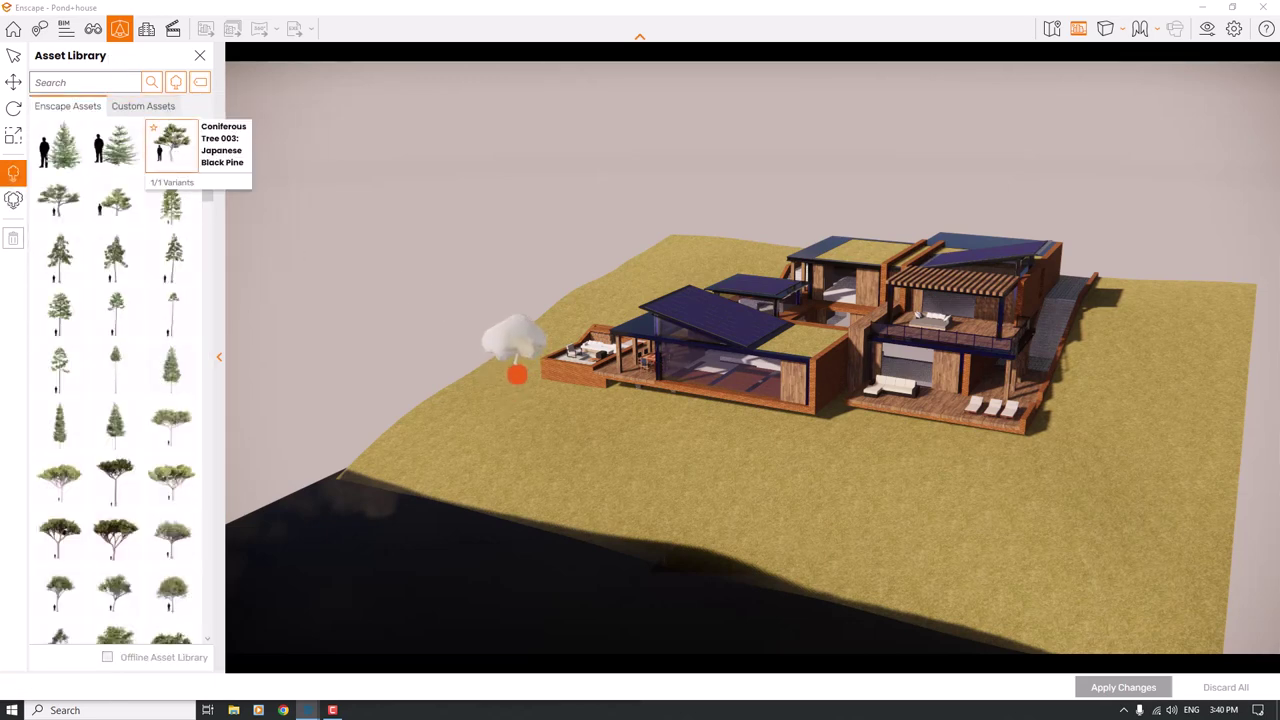
{"action": "left_click", "coordinate": [501, 394]}
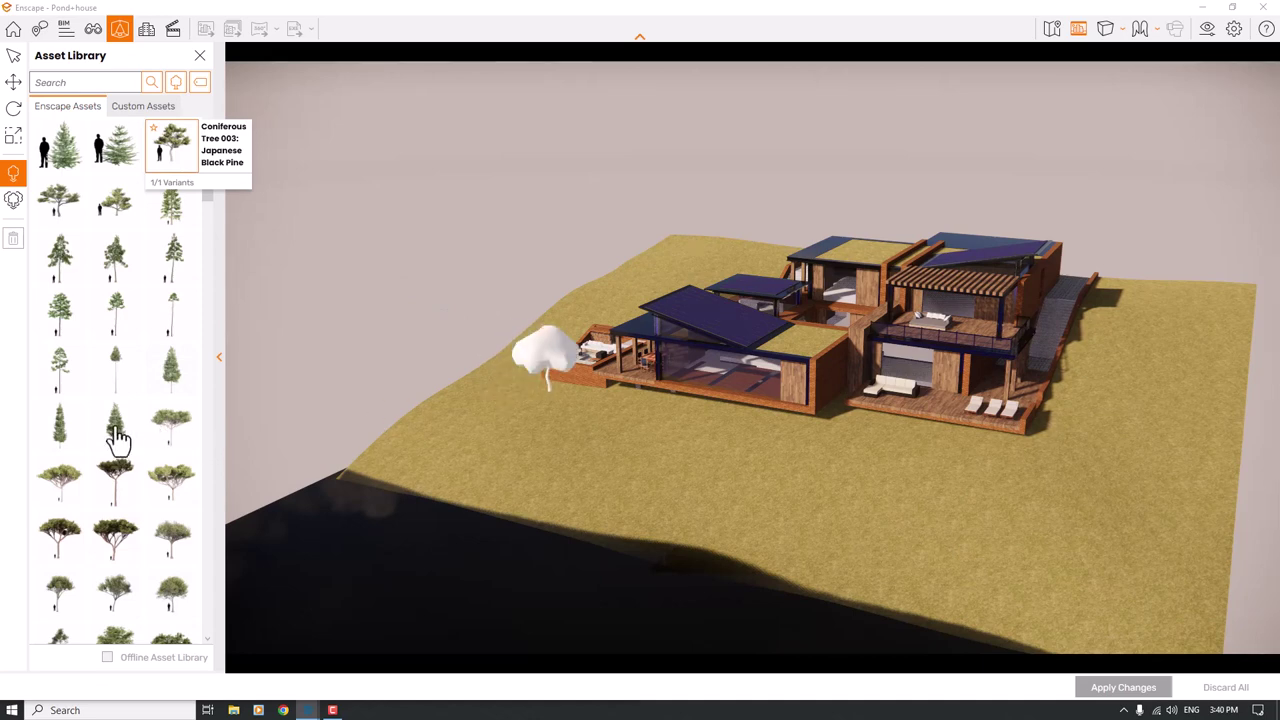
{"action": "left_click", "coordinate": [174, 375]}
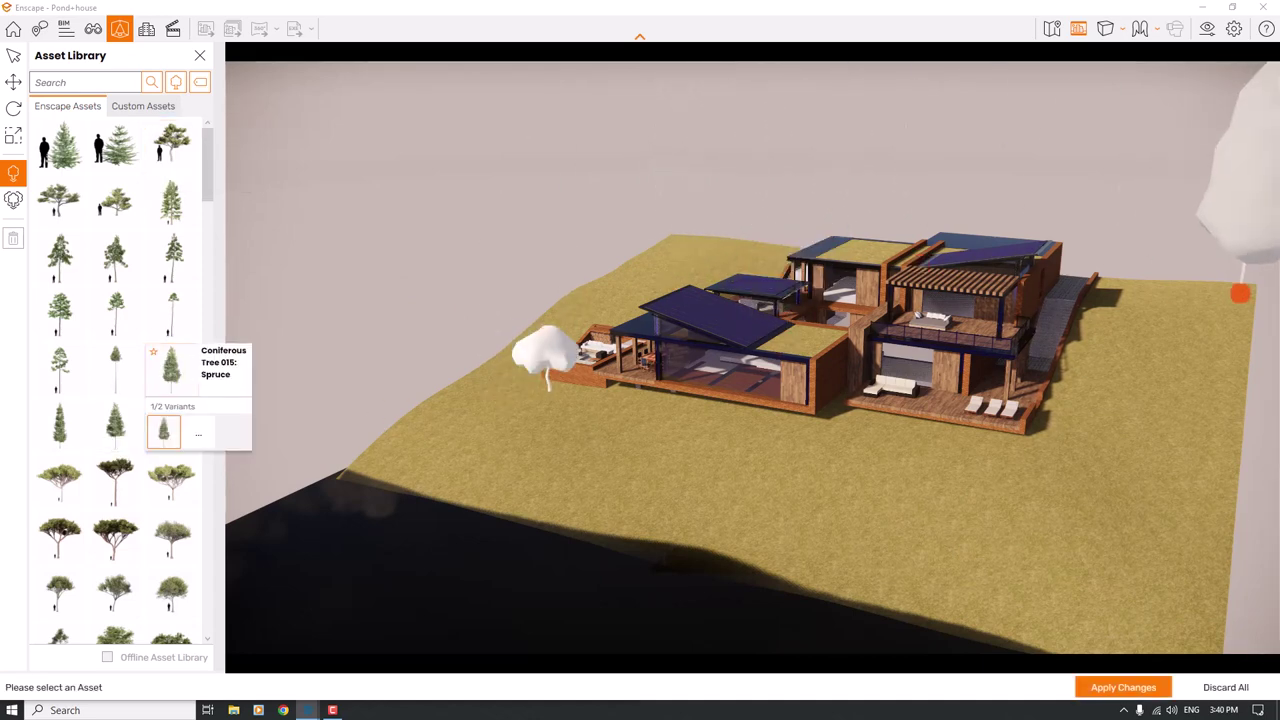
{"action": "left_click", "coordinate": [1180, 416]}
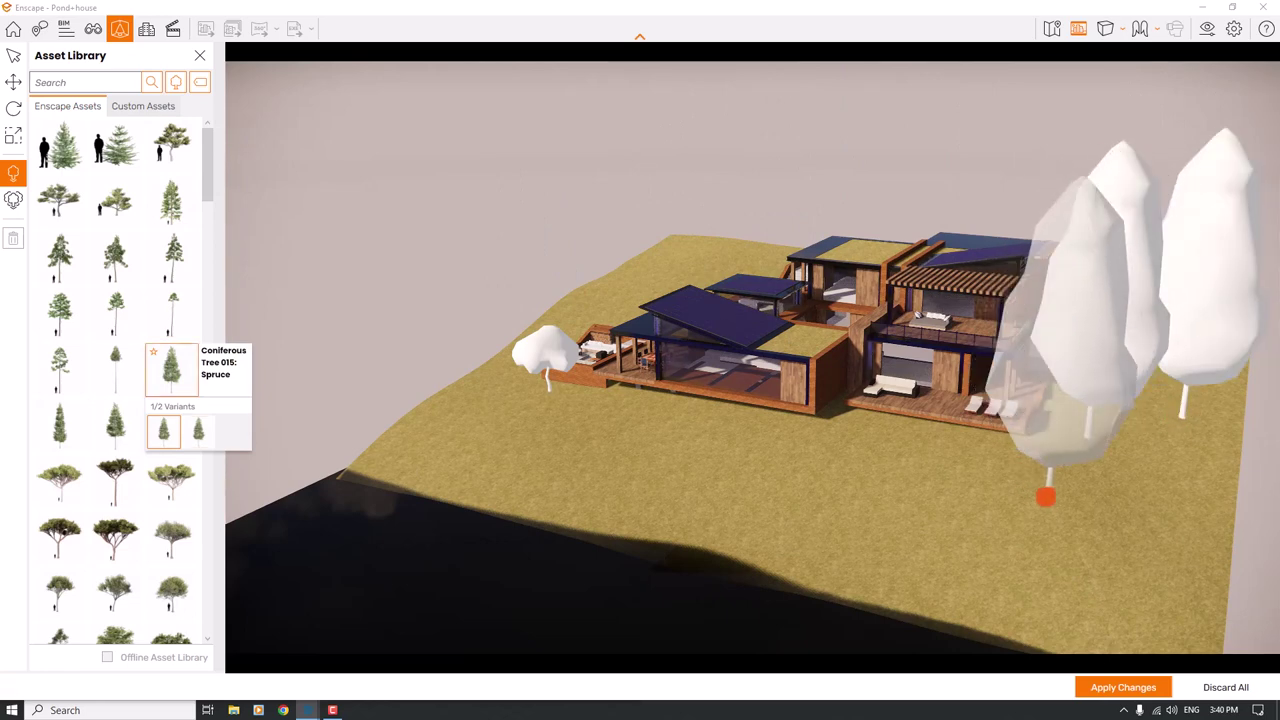
{"action": "left_click", "coordinate": [1077, 572]}
{"action": "left_click", "coordinate": [1003, 612]}
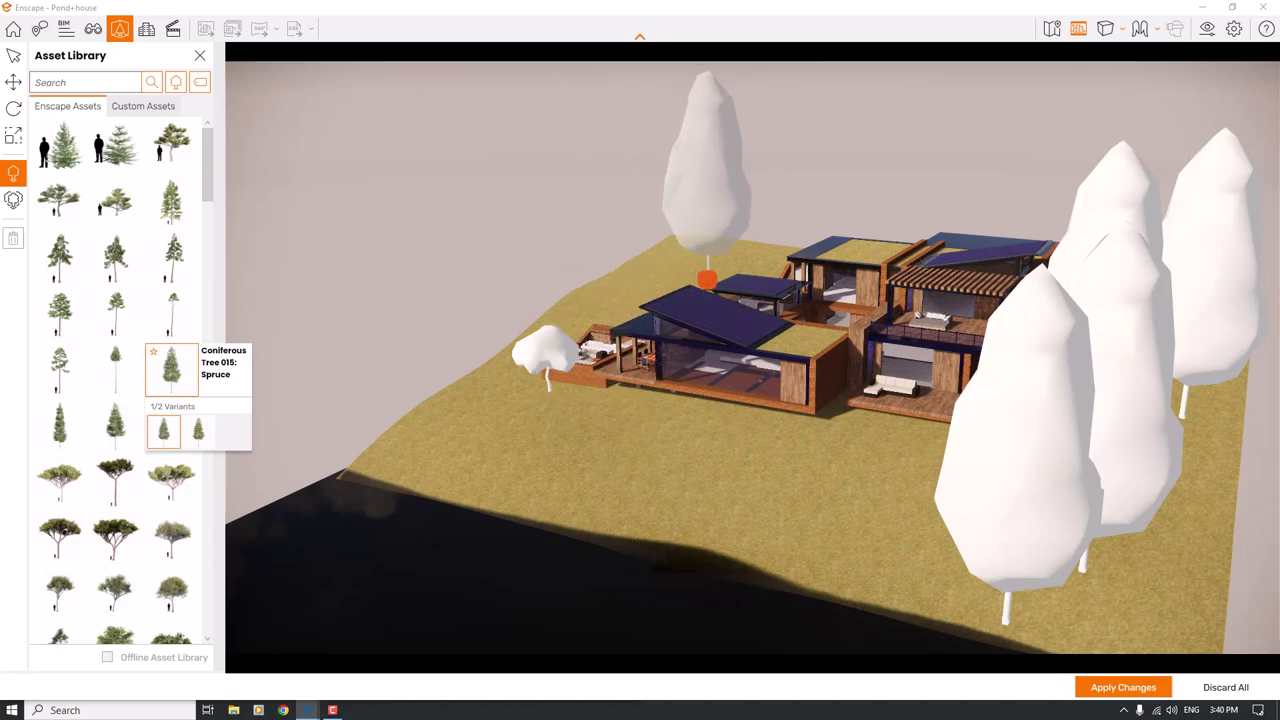
{"action": "left_click", "coordinate": [705, 277]}
- Place a Coniferous Tree 017: Spruce in the small courtyard between the house wings
{"action": "right_click_drag", "start_coordinate": [706, 401], "coordinate": [770, 440]}
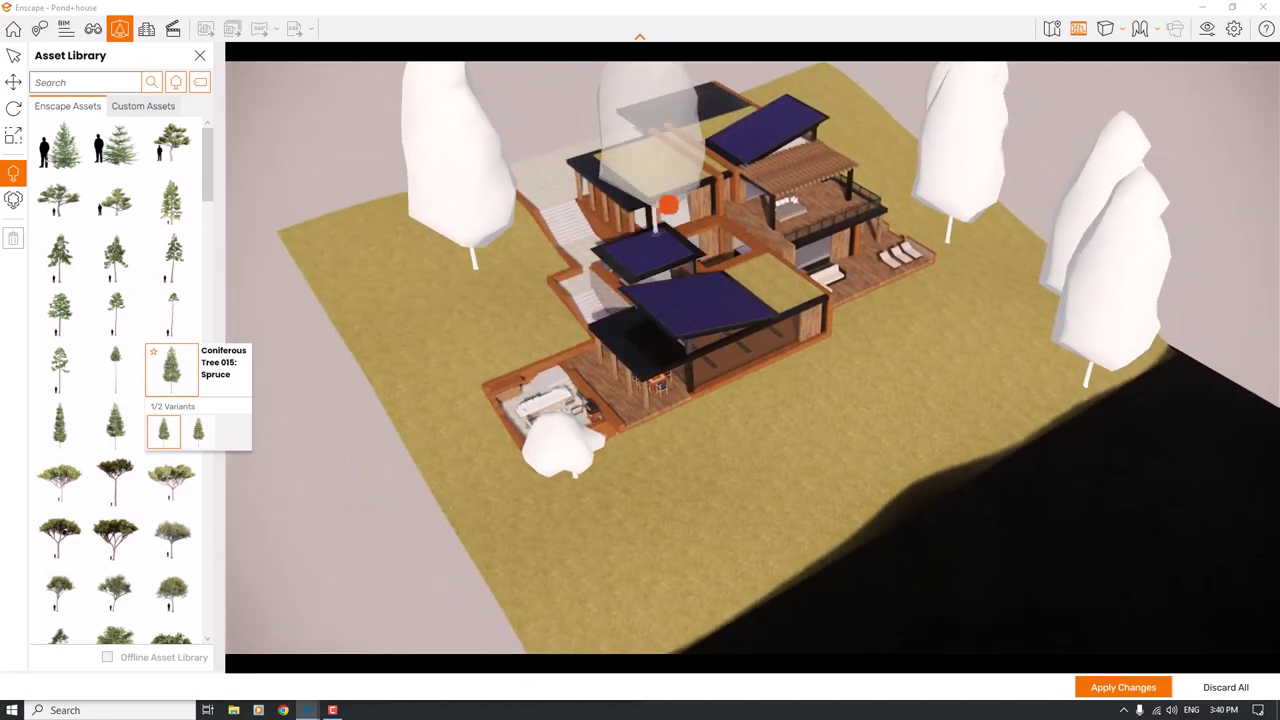
{"action": "right_click_drag", "start_coordinate": [694, 192], "coordinate": [740, 185]}
{"action": "scroll", "coordinate": [696, 188], "scroll_direction": "up", "scroll_amount": 4}
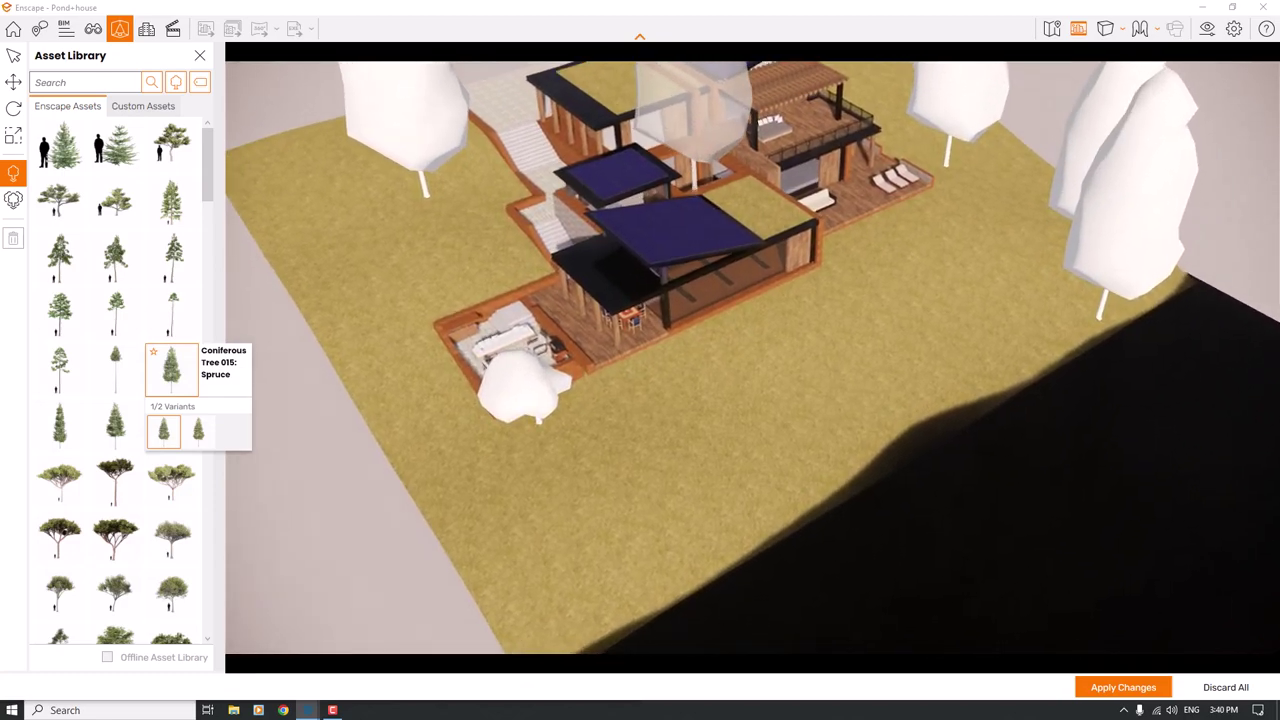
{"action": "scroll", "coordinate": [695, 180], "scroll_direction": "up", "scroll_amount": 5}
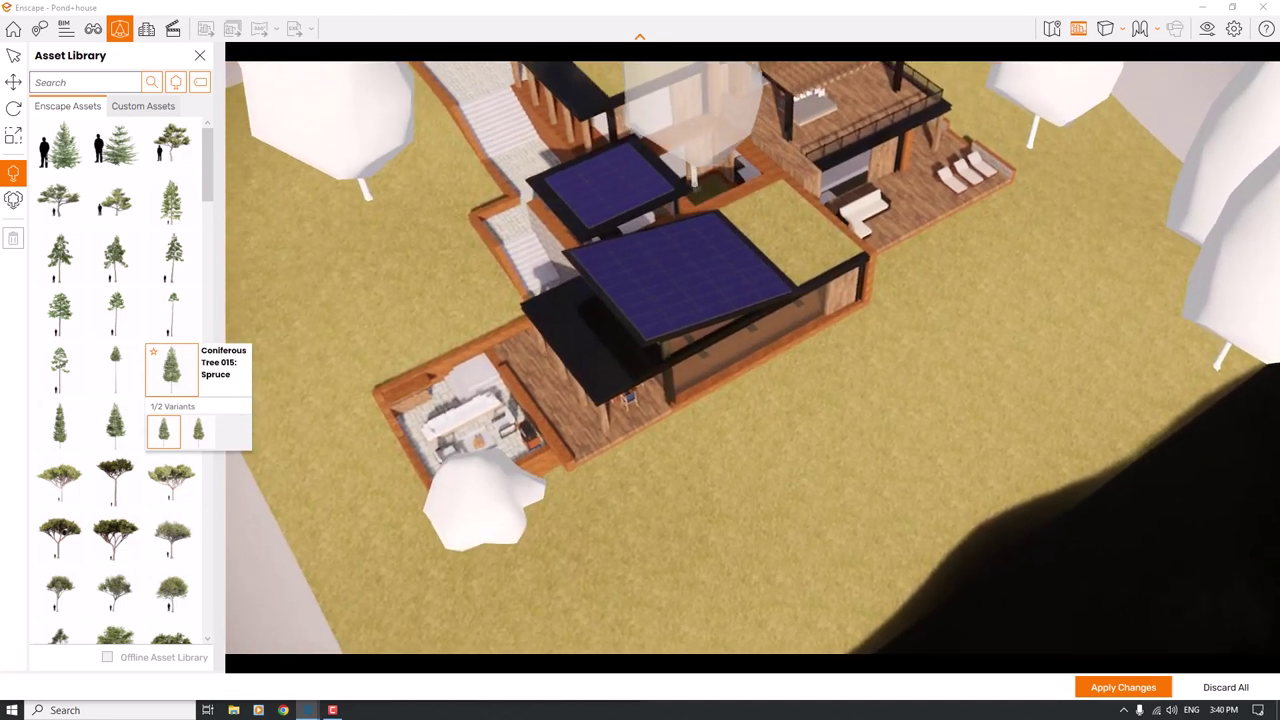
{"action": "scroll", "coordinate": [695, 185], "scroll_direction": "up", "scroll_amount": 6}
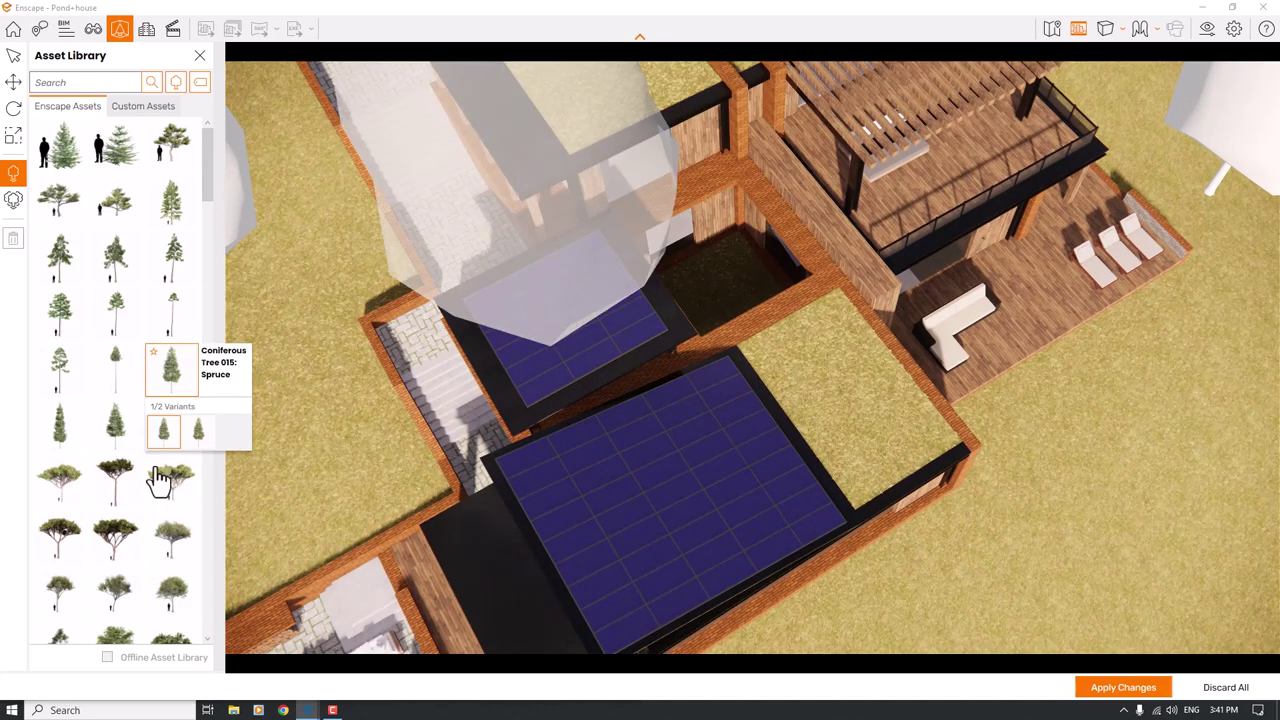
{"action": "left_click", "coordinate": [122, 426]}
{"action": "left_click", "coordinate": [115, 426]}
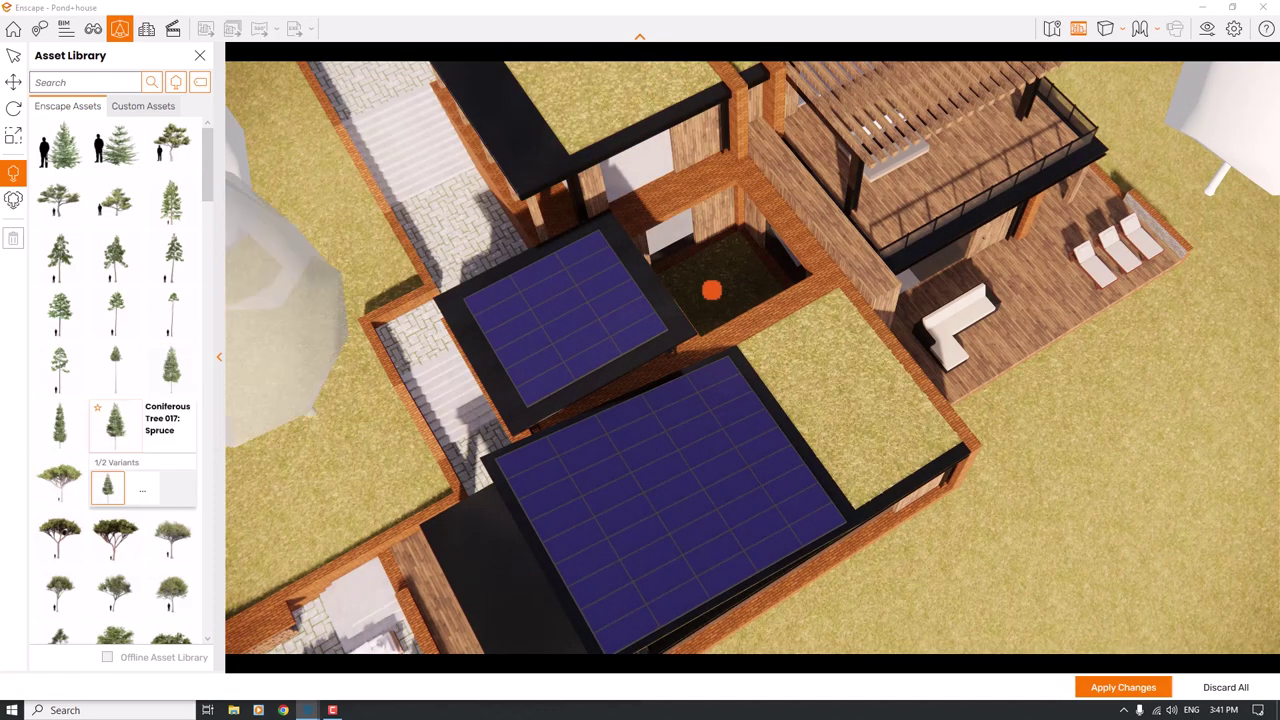
{"action": "right_click_drag", "start_coordinate": [675, 348], "coordinate": [705, 445]}
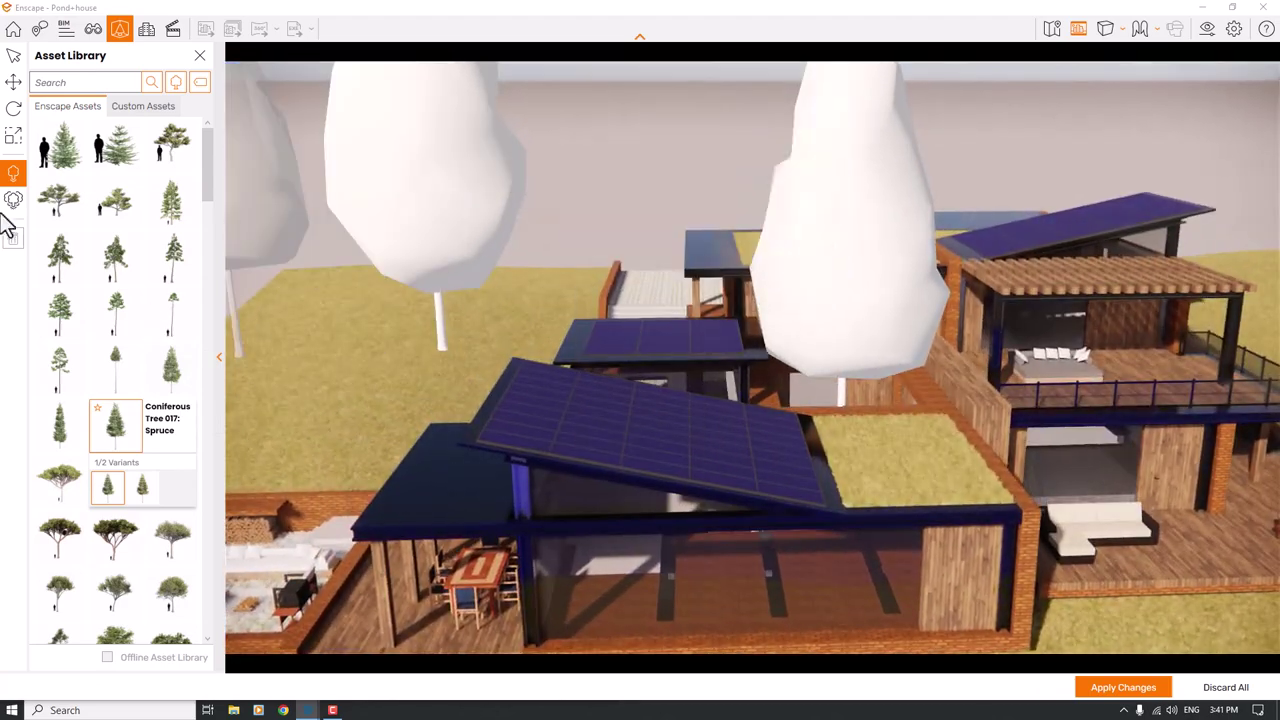
- Scale the courtyard spruce down to 82%, apply the asset changes to the model and leave the asset library
{"action": "left_click", "coordinate": [14, 56]}
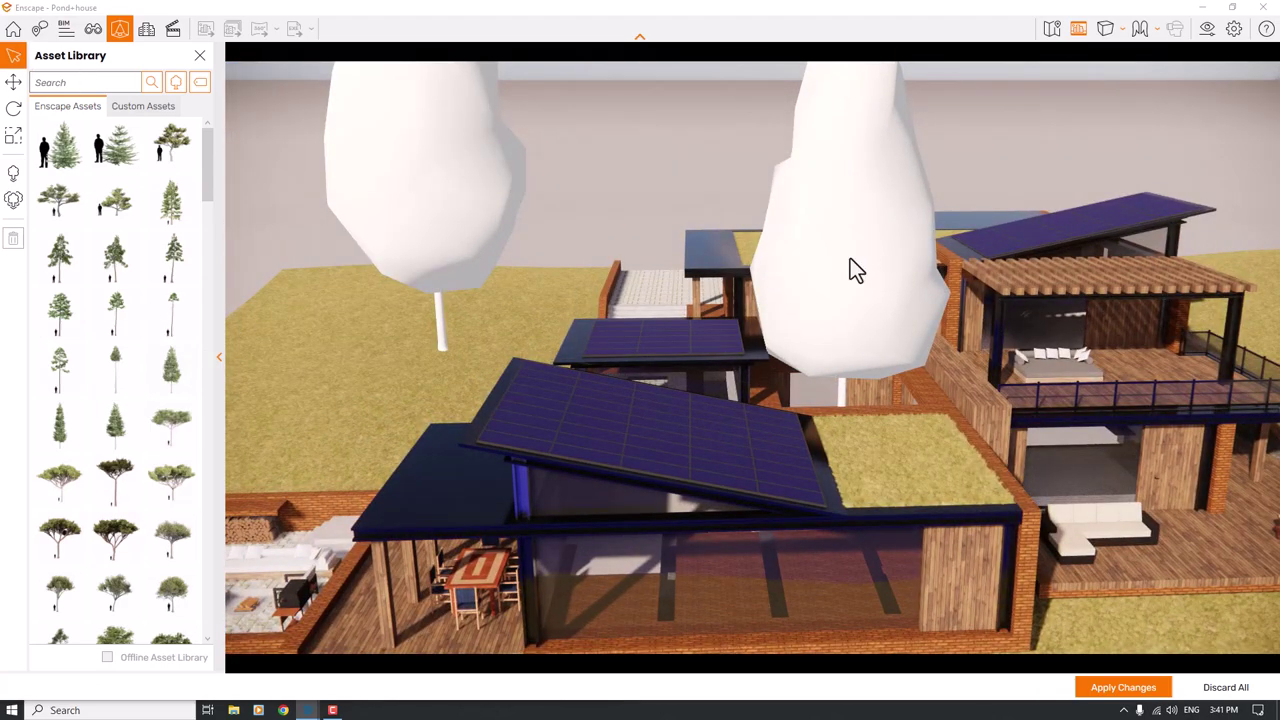
{"action": "left_click", "coordinate": [837, 190]}
{"action": "left_click", "coordinate": [13, 135]}
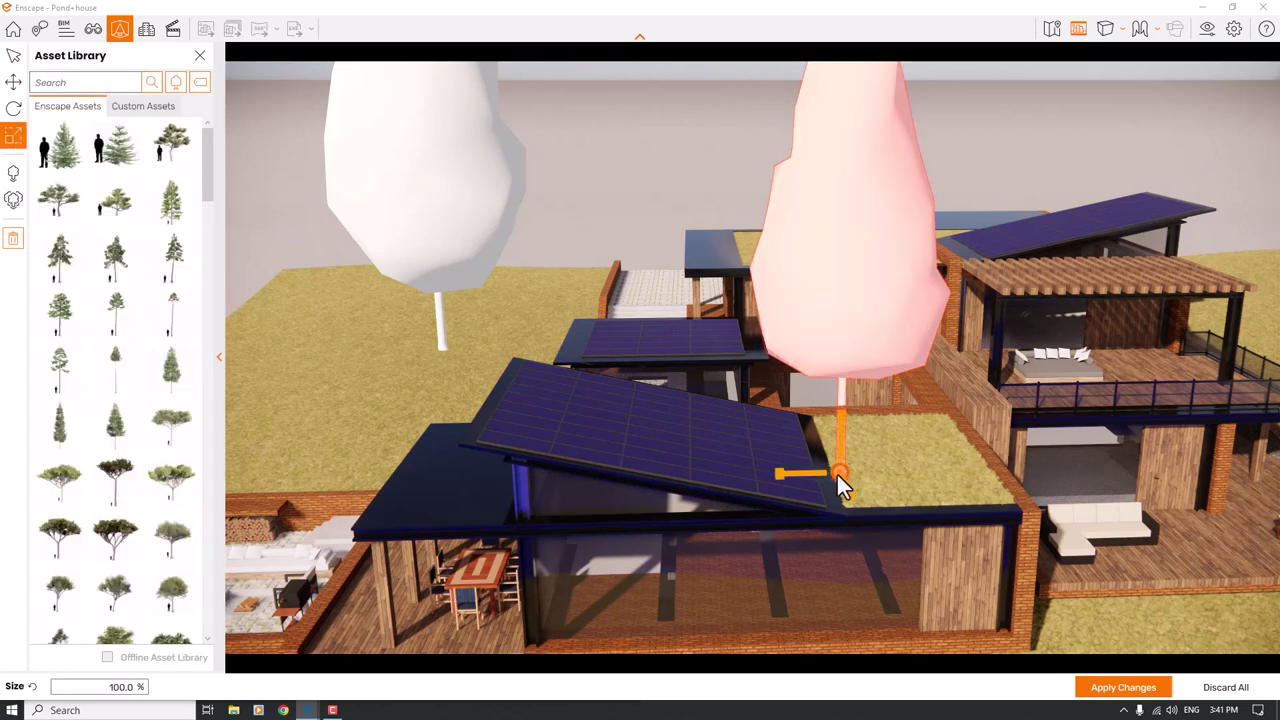
{"action": "left_click_drag", "start_coordinate": [838, 470], "coordinate": [838, 482]}
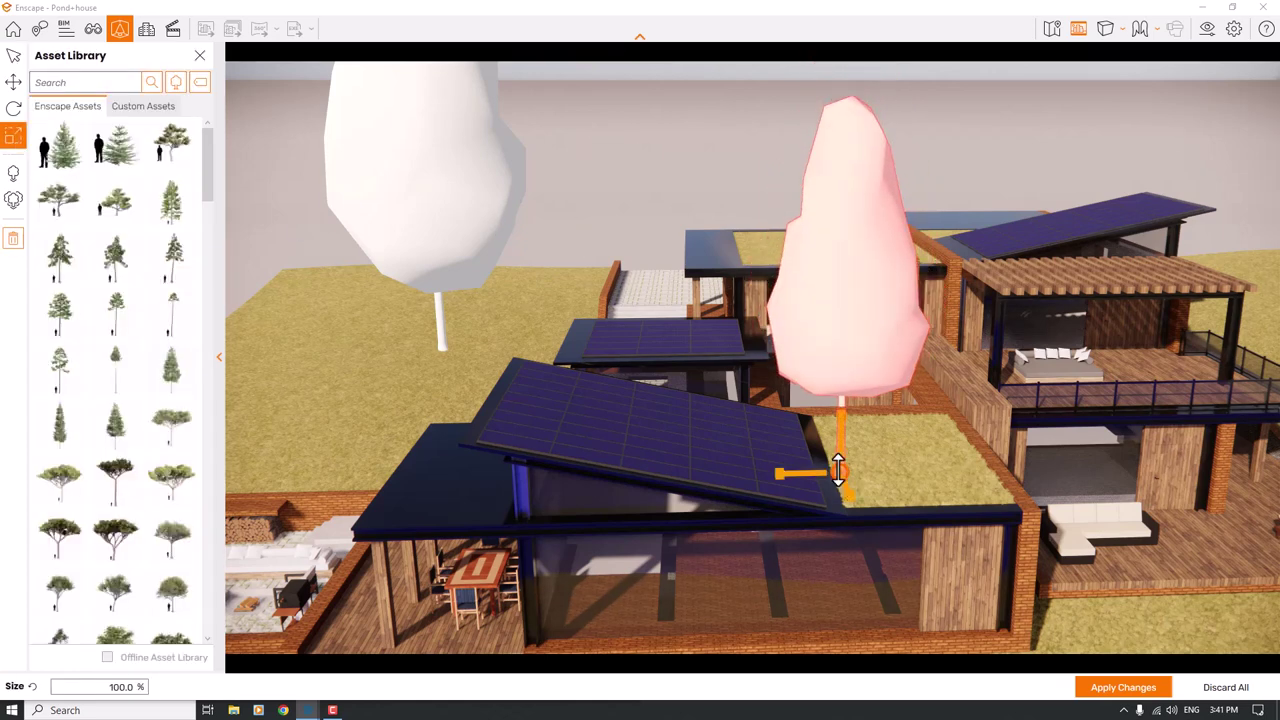
{"action": "left_click", "coordinate": [1112, 690]}
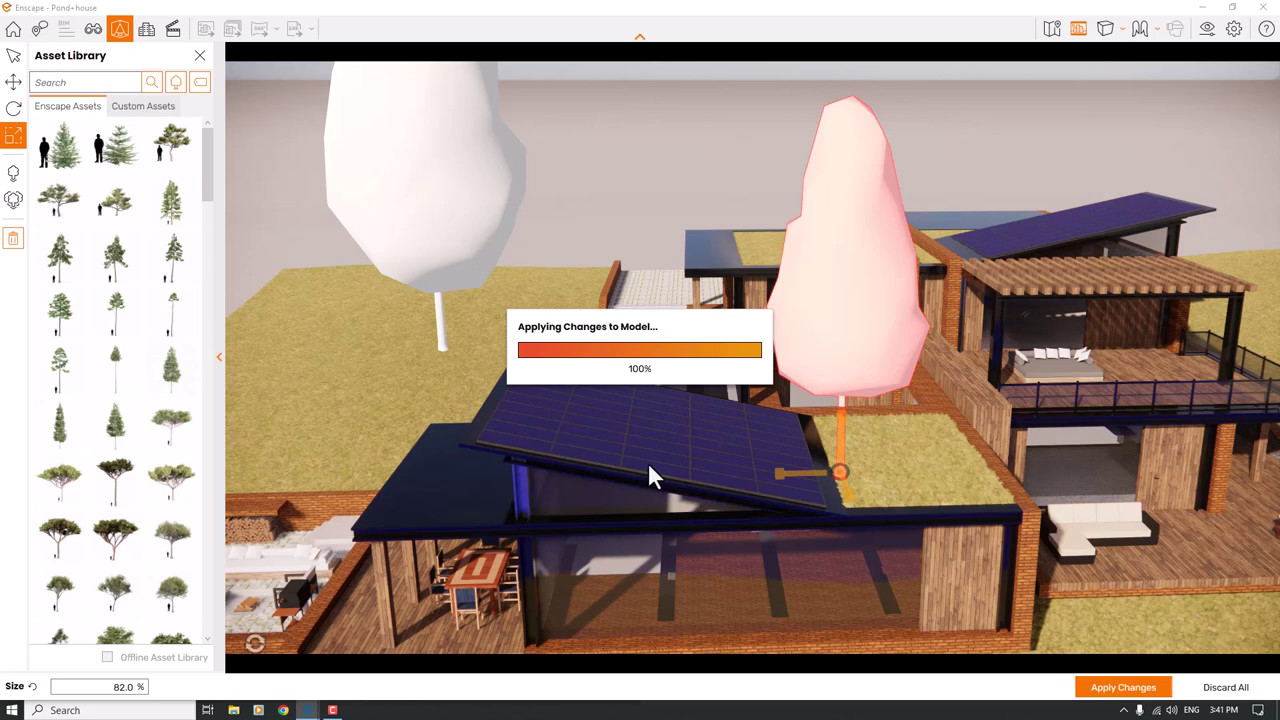
{"action": "left_click", "coordinate": [200, 56]}
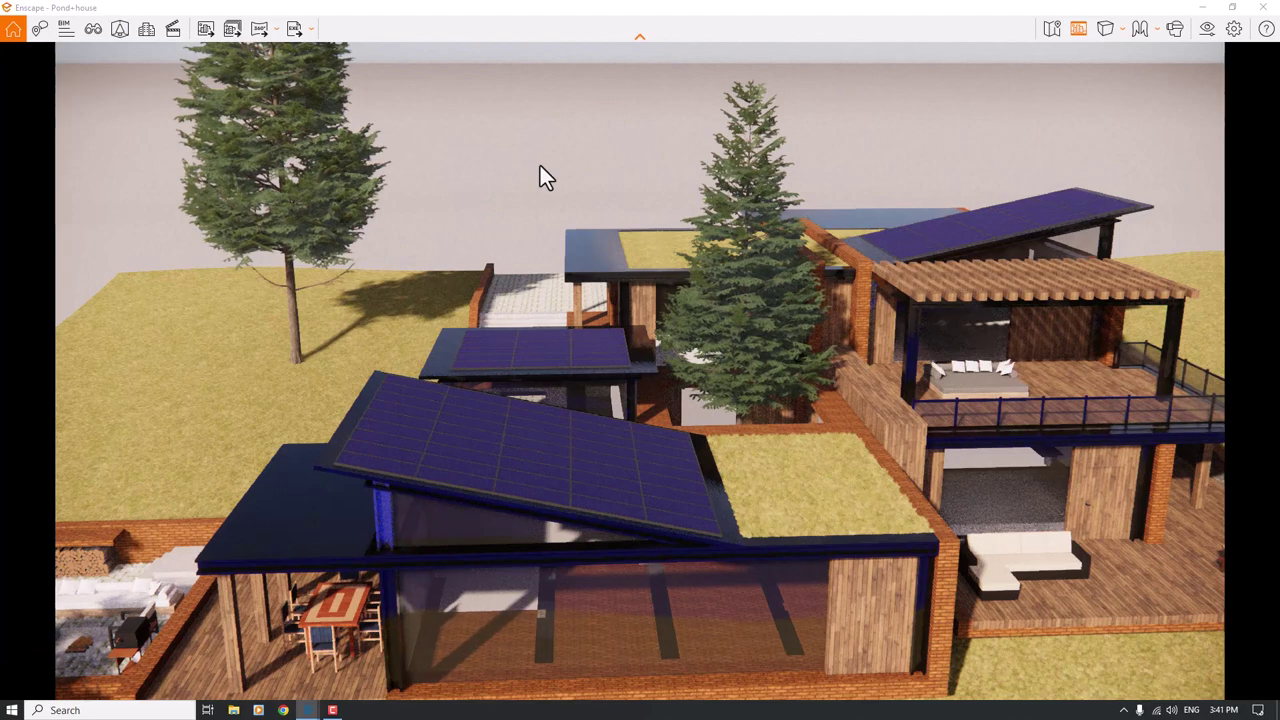
- Return to the saved Super 1 view to examine the placed trees around the house
{"action": "key", "text": "v"}
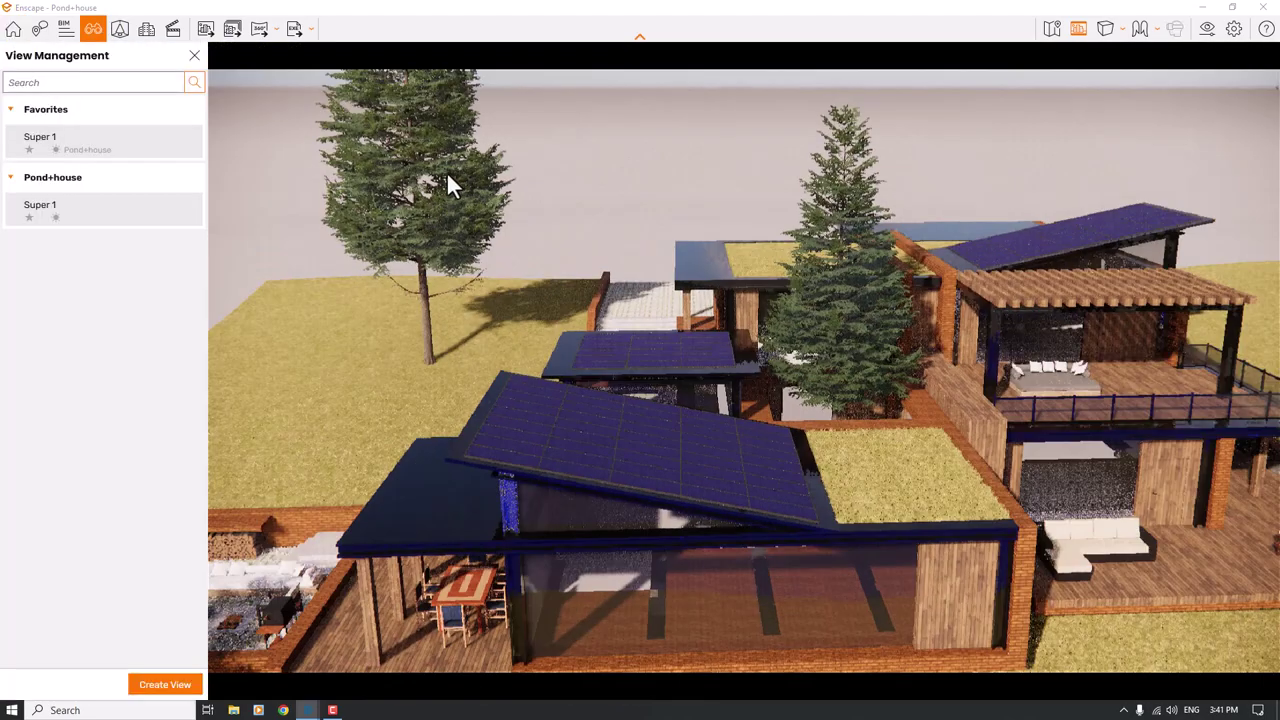
{"action": "left_click", "coordinate": [49, 216]}
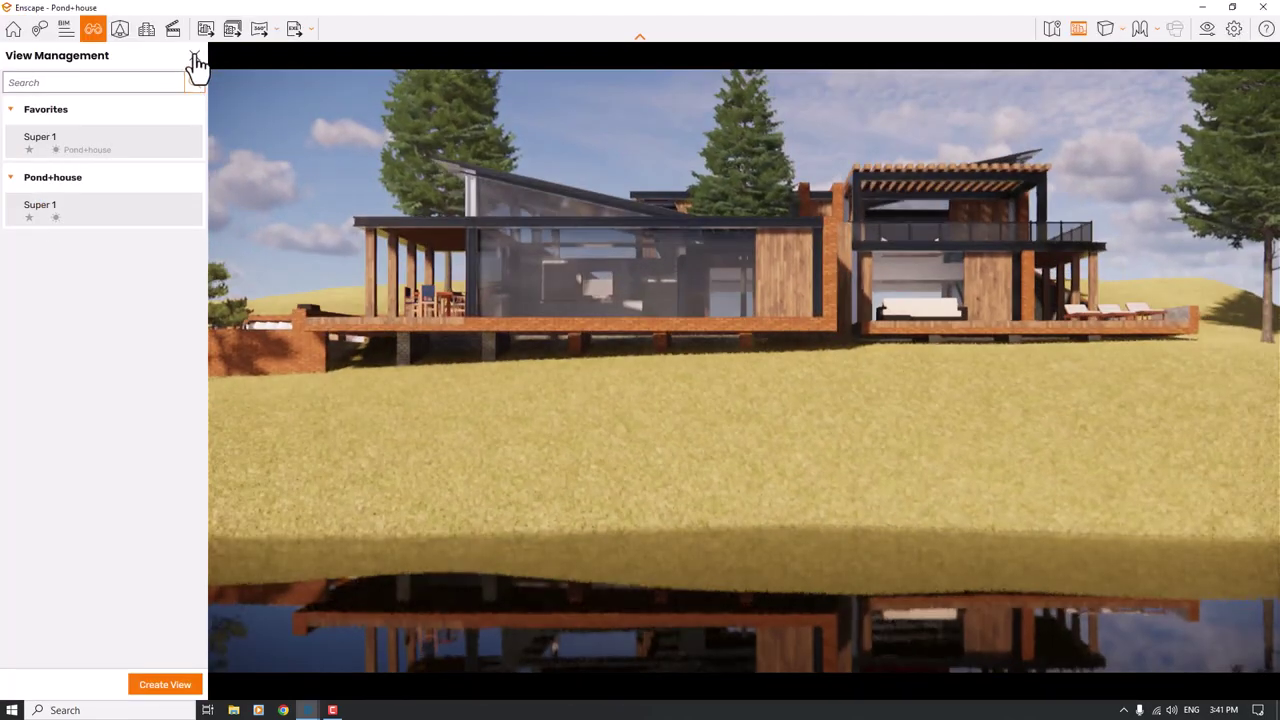
{"action": "left_click", "coordinate": [194, 56]}
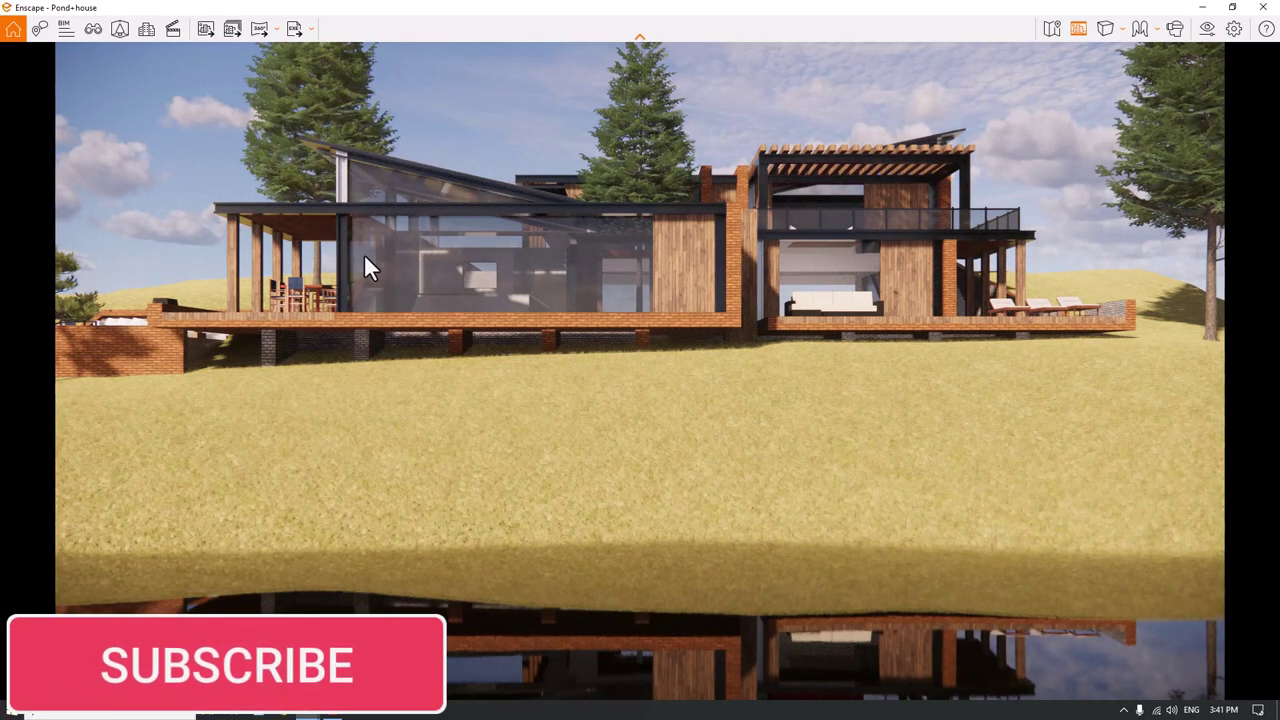
- Edit the Super 1 view, setting the camera pitch to 8° and the projection to Two-Point
{"action": "key", "text": "v"}
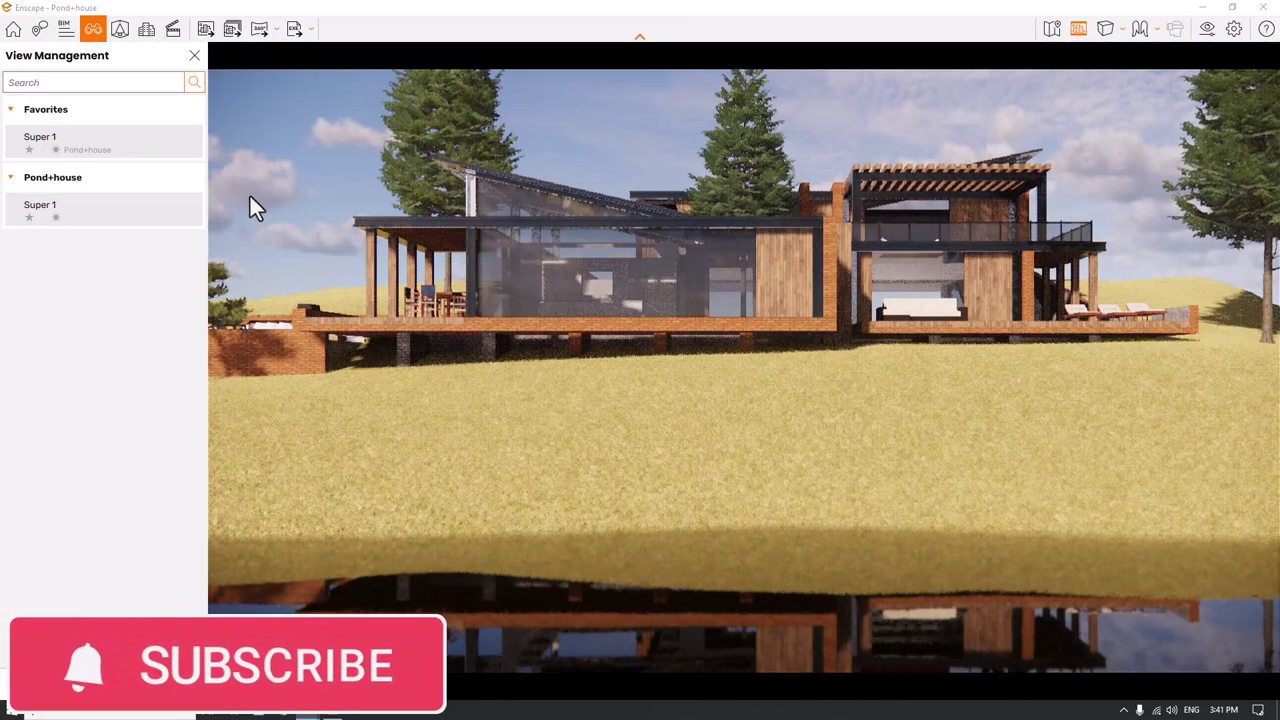
{"action": "mouse_move", "coordinate": [185, 212]}
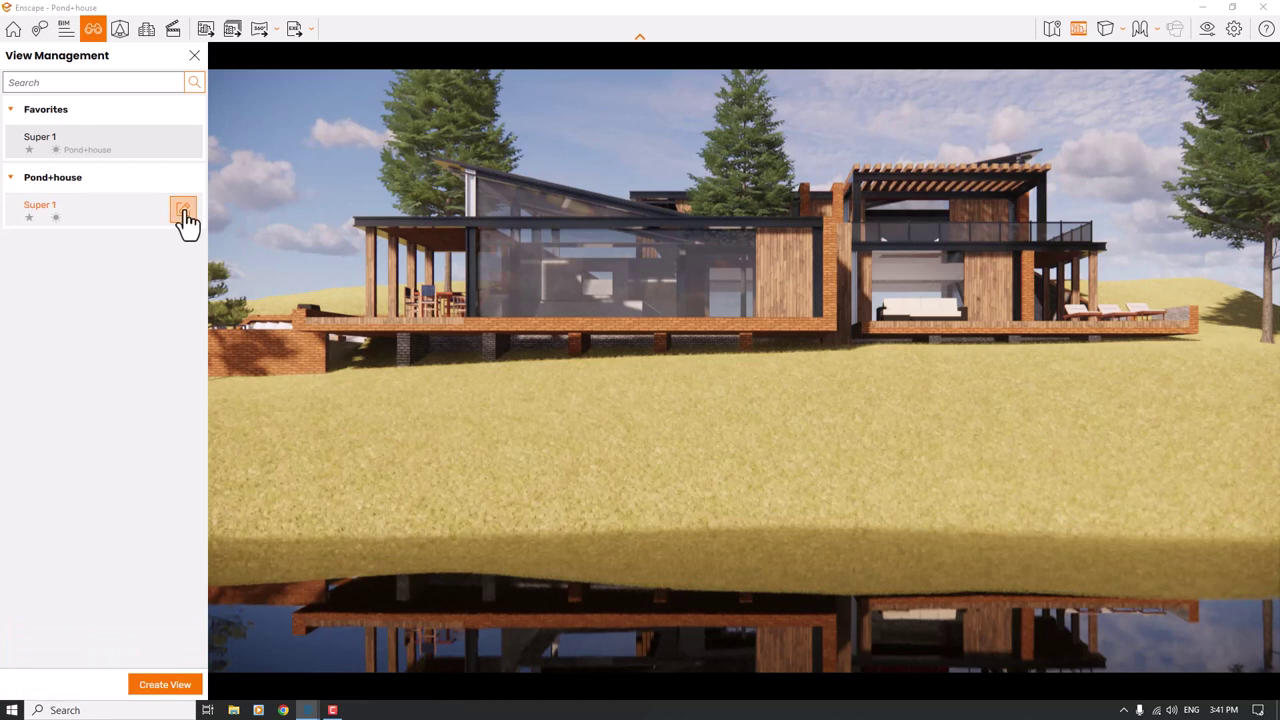
{"action": "left_click", "coordinate": [183, 210]}
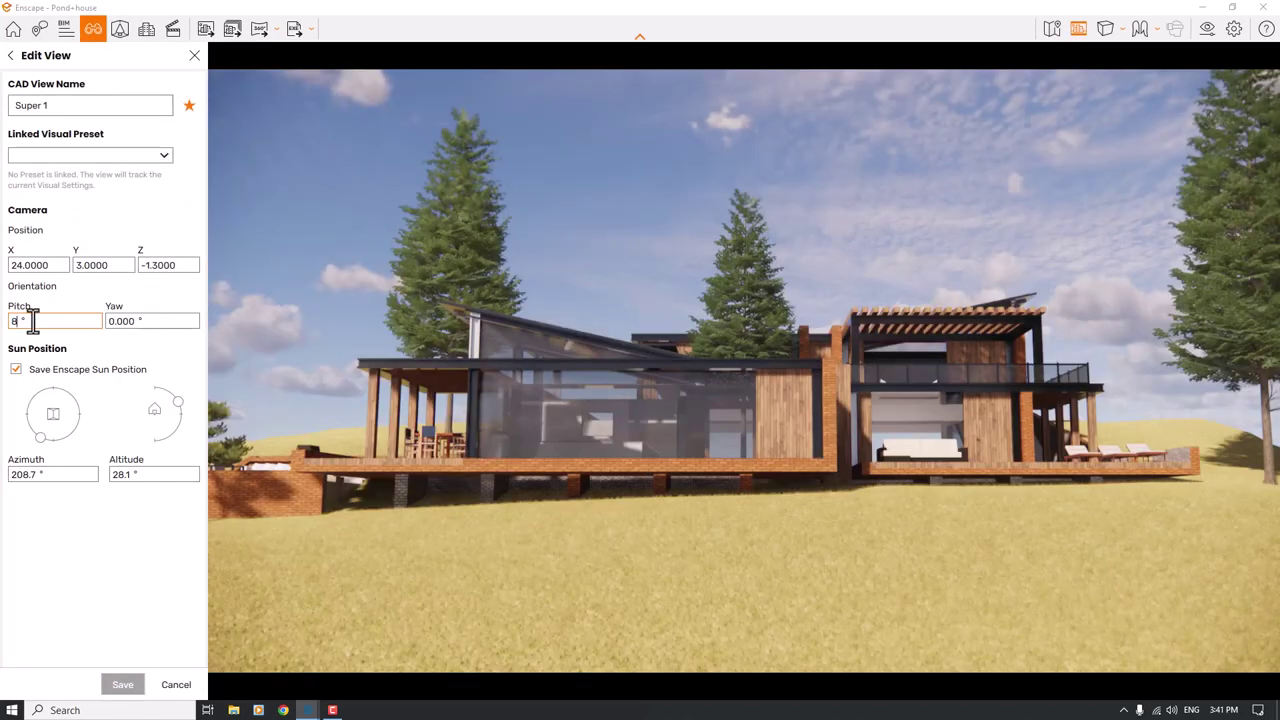
{"action": "type", "text": ".00"}
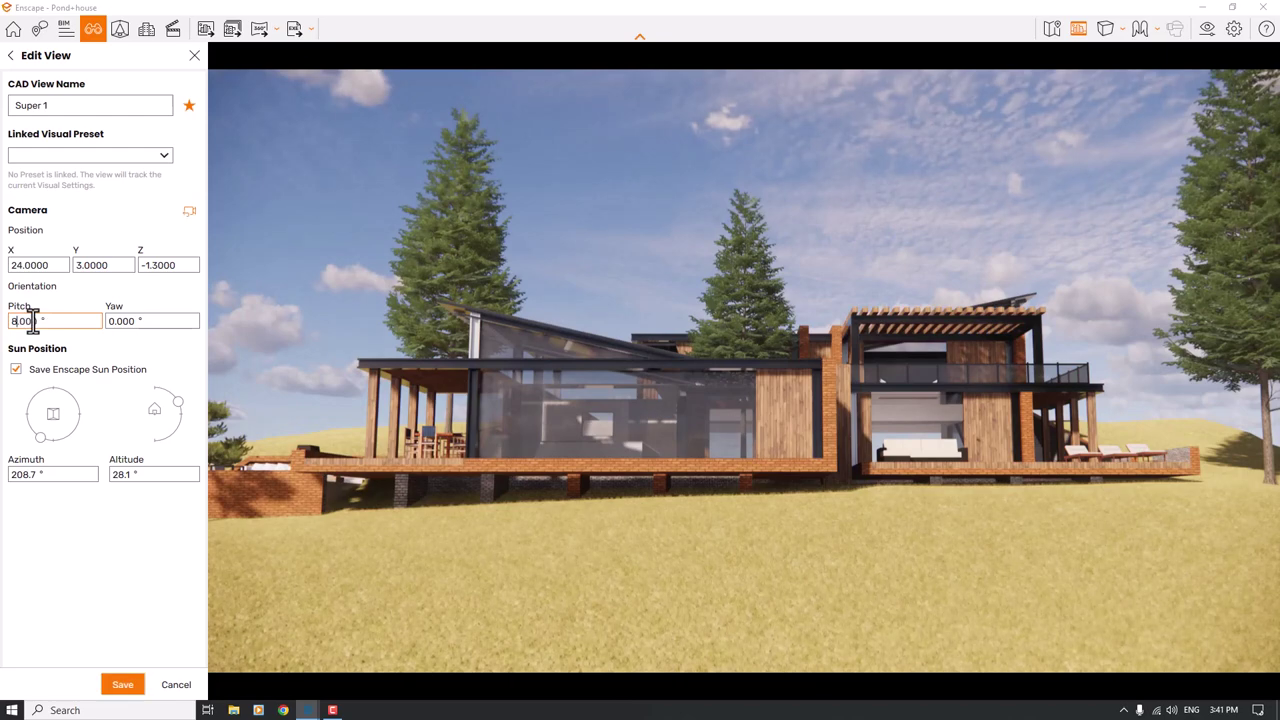
{"action": "left_click", "coordinate": [1110, 38]}
{"action": "left_click", "coordinate": [1156, 77]}
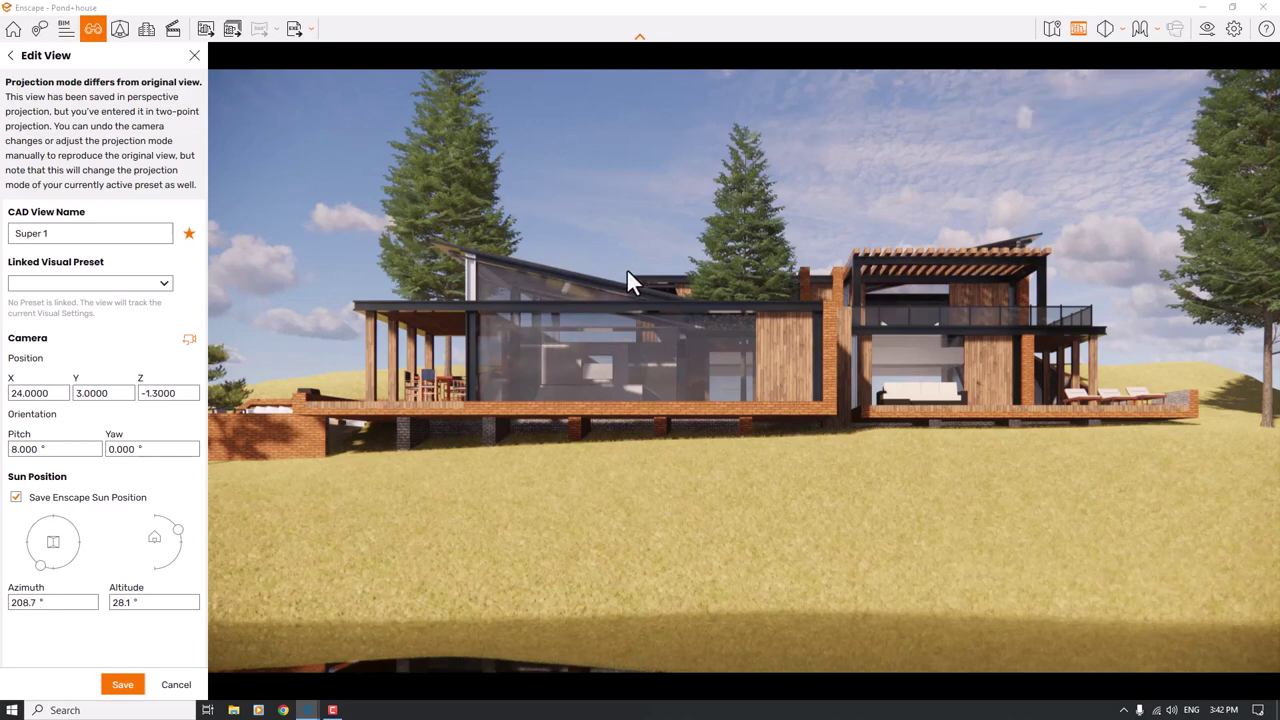
- Set the Super 1 view's sun altitude to 15° and azimuth to 132°, save the view and leave view management
{"action": "mouse_move", "coordinate": [626, 268]}
{"action": "right_mouse_down", "text": "shift"}
{"action": "mouse_move", "coordinate": [425, 268]}
{"action": "mouse_move", "coordinate": [545, 268]}
{"action": "mouse_move", "coordinate": [533, 268]}
{"action": "right_mouse_up", "text": "shift"}
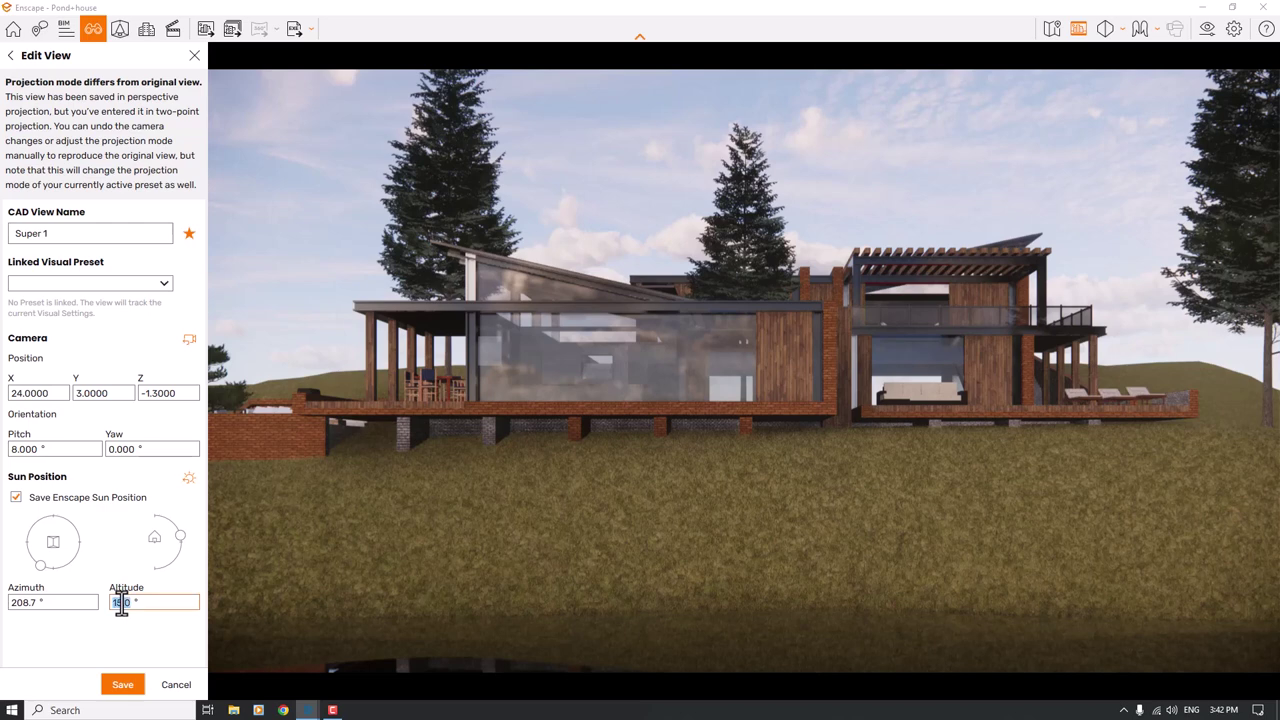
{"action": "key", "text": "Return"}
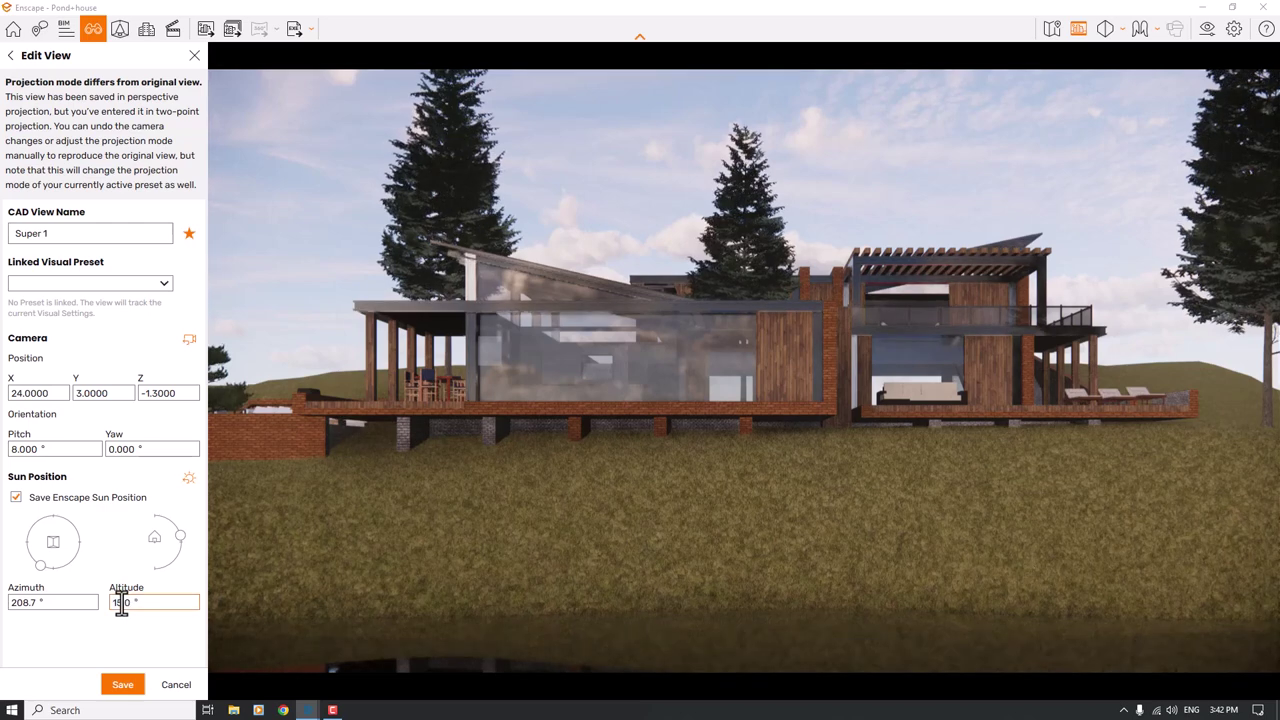
{"action": "left_click_drag", "start_coordinate": [40, 575], "coordinate": [57, 547]}
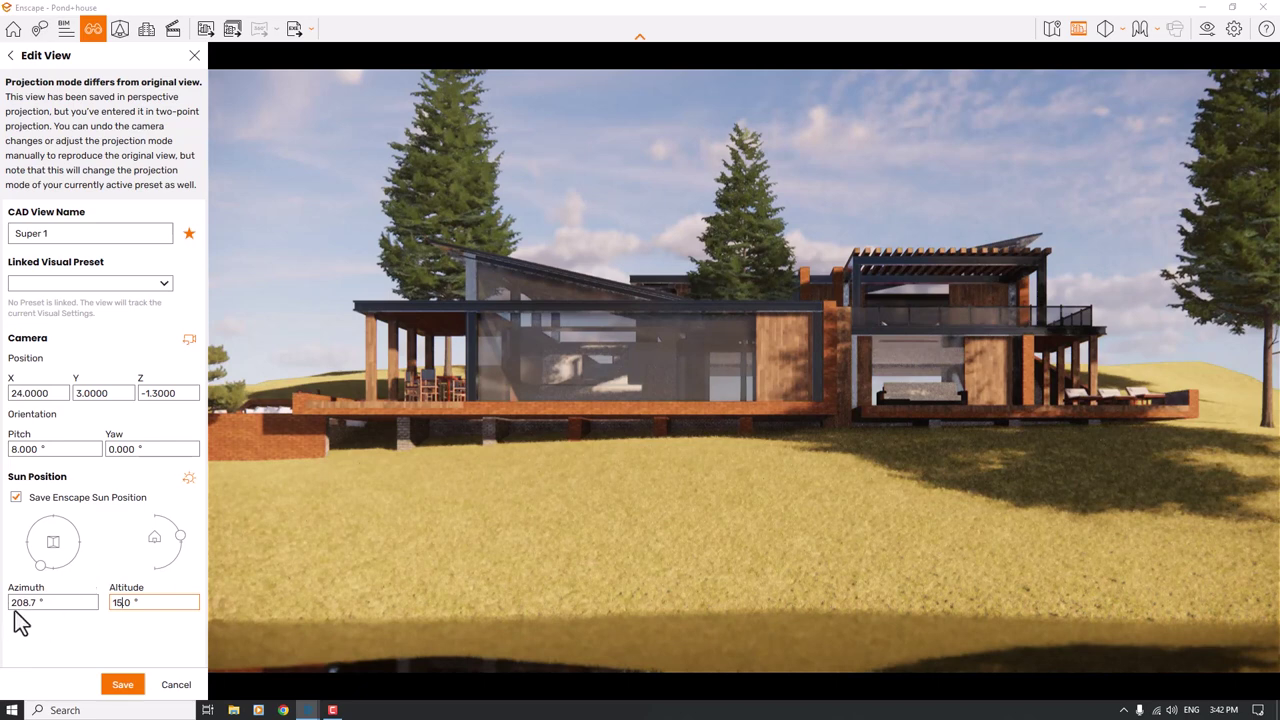
{"action": "left_click_drag", "start_coordinate": [14, 608], "coordinate": [80, 626]}
{"action": "type", "text": "132"}
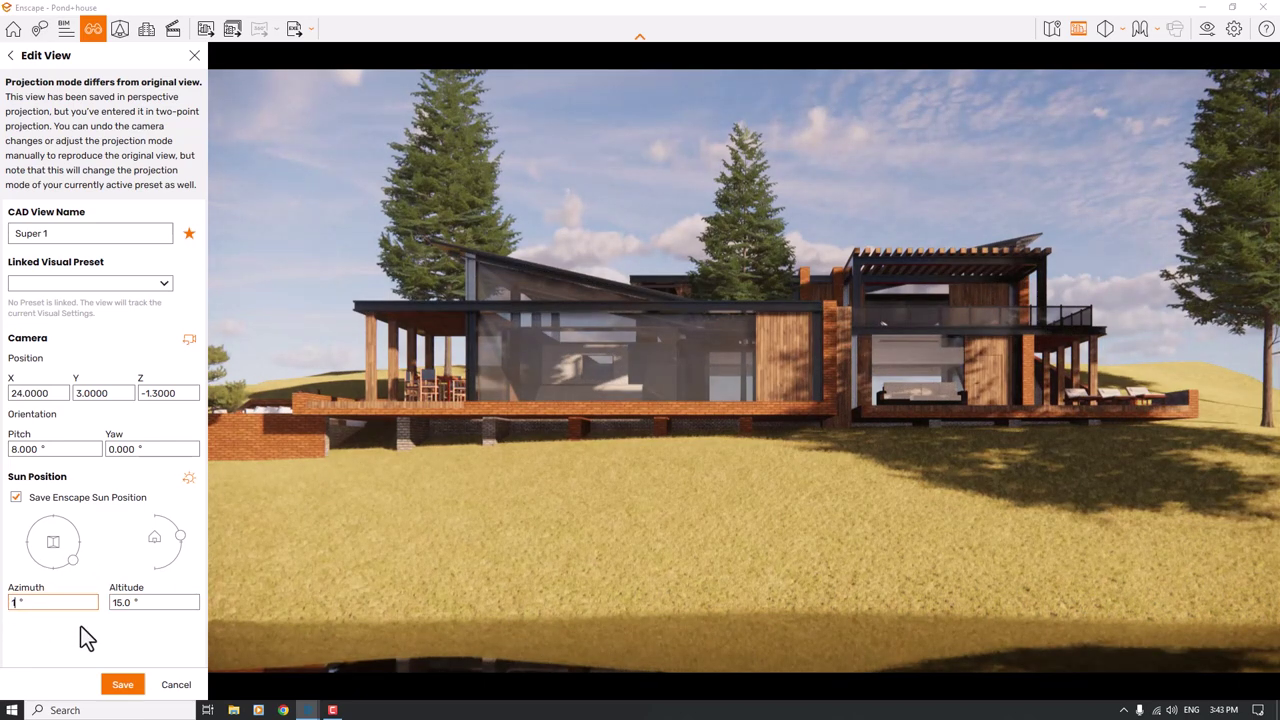
{"action": "key", "text": "Return"}
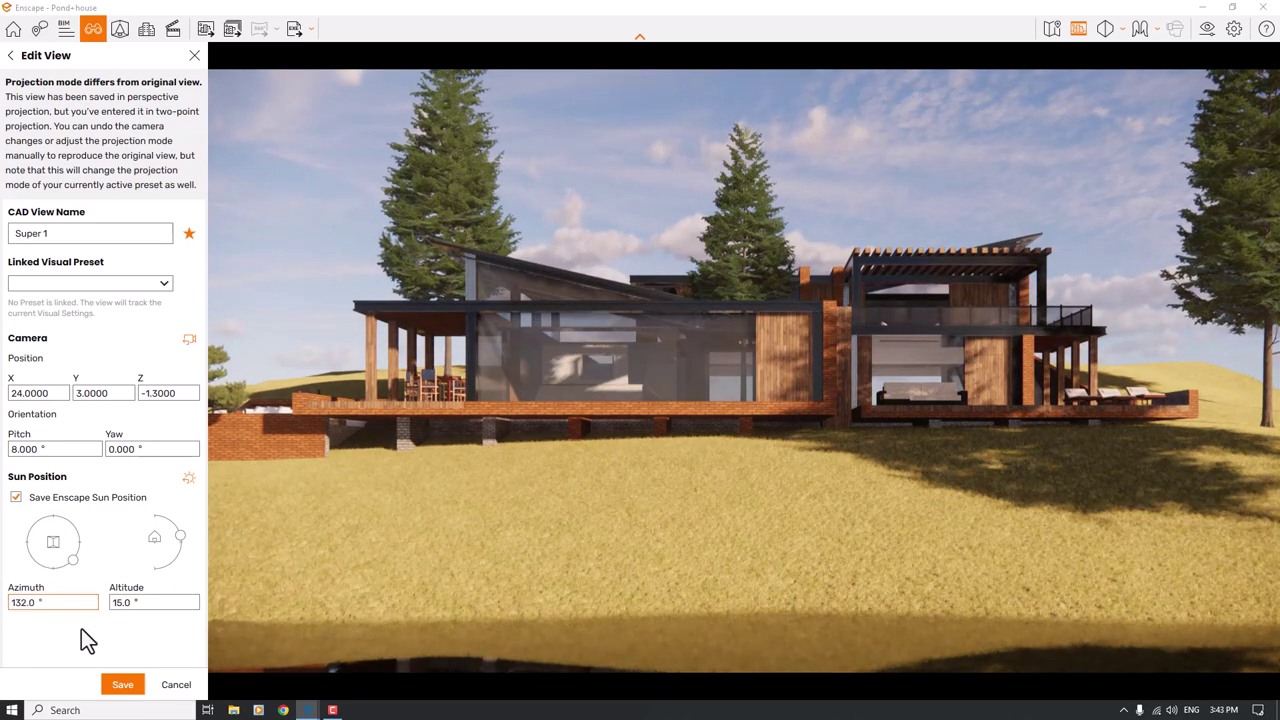
{"action": "left_click", "coordinate": [122, 685]}
{"action": "left_click", "coordinate": [65, 210]}
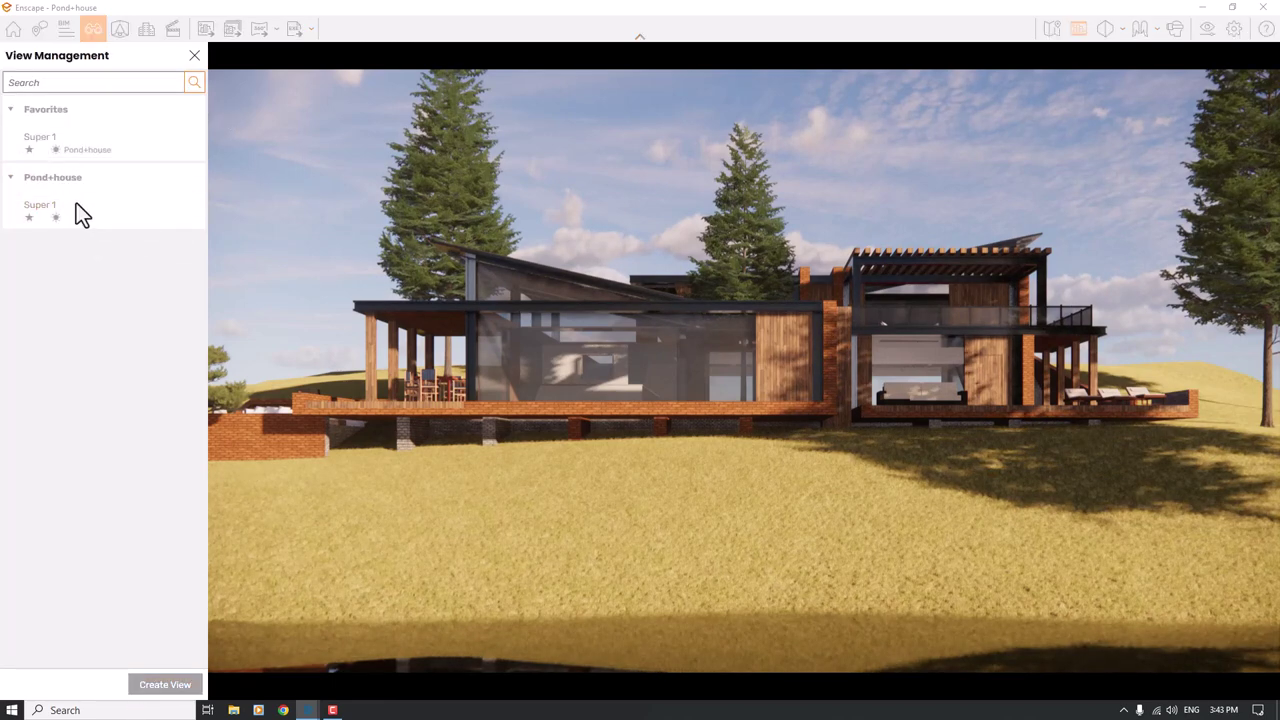
{"action": "left_click", "coordinate": [194, 56]}
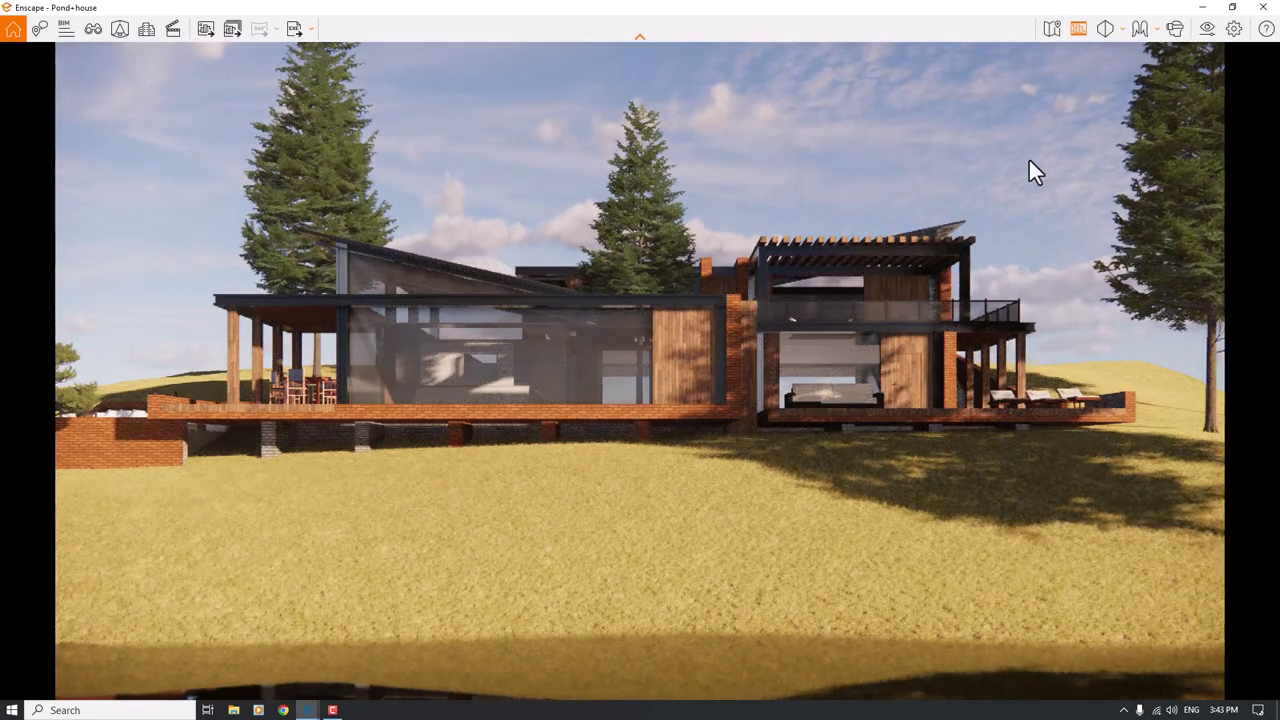
- Edit the Super 1 view again, setting the camera's Y position to 1.6 and pitch to 15°, and save it
{"action": "key", "text": "v"}
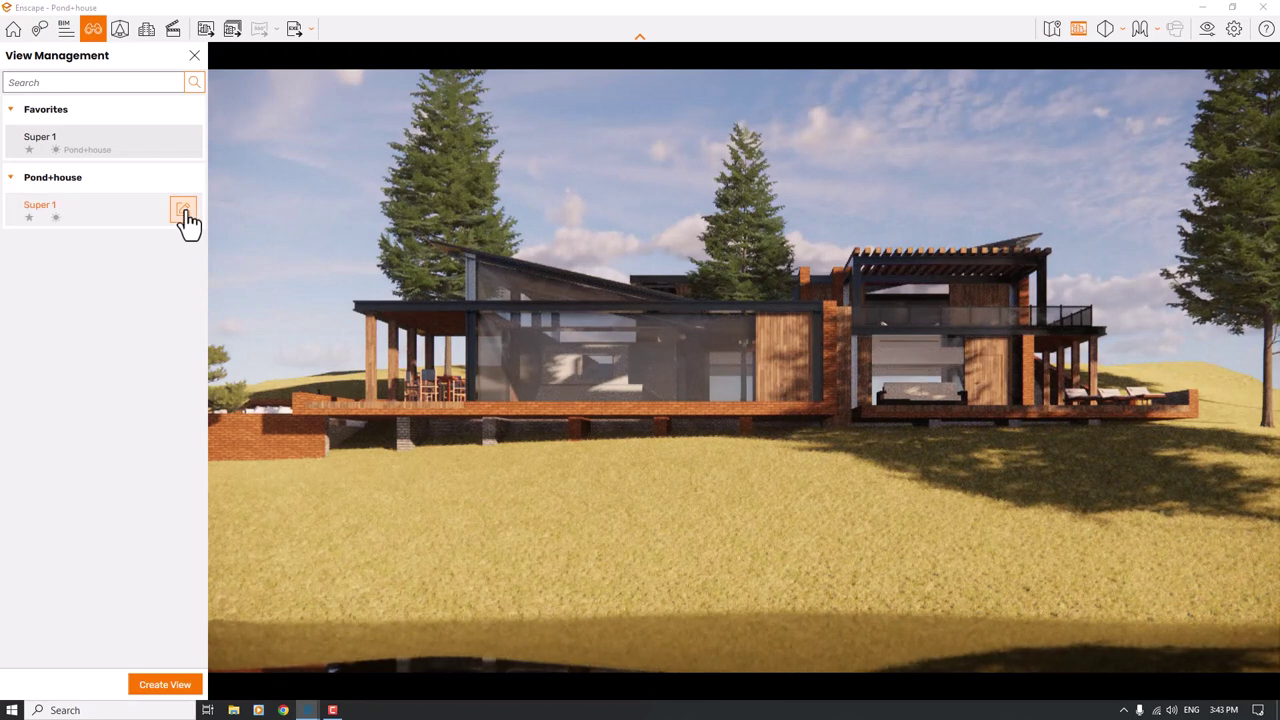
{"action": "left_click", "coordinate": [184, 212]}
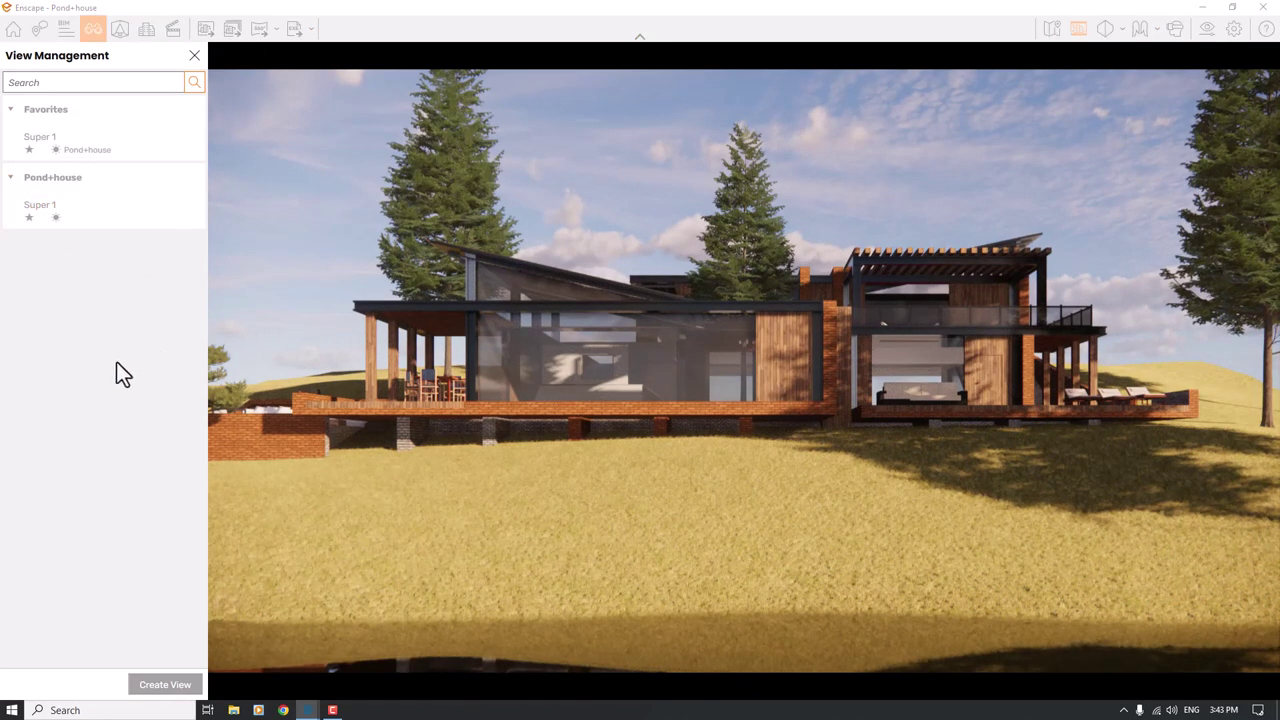
{"action": "double_click", "coordinate": [93, 393]}
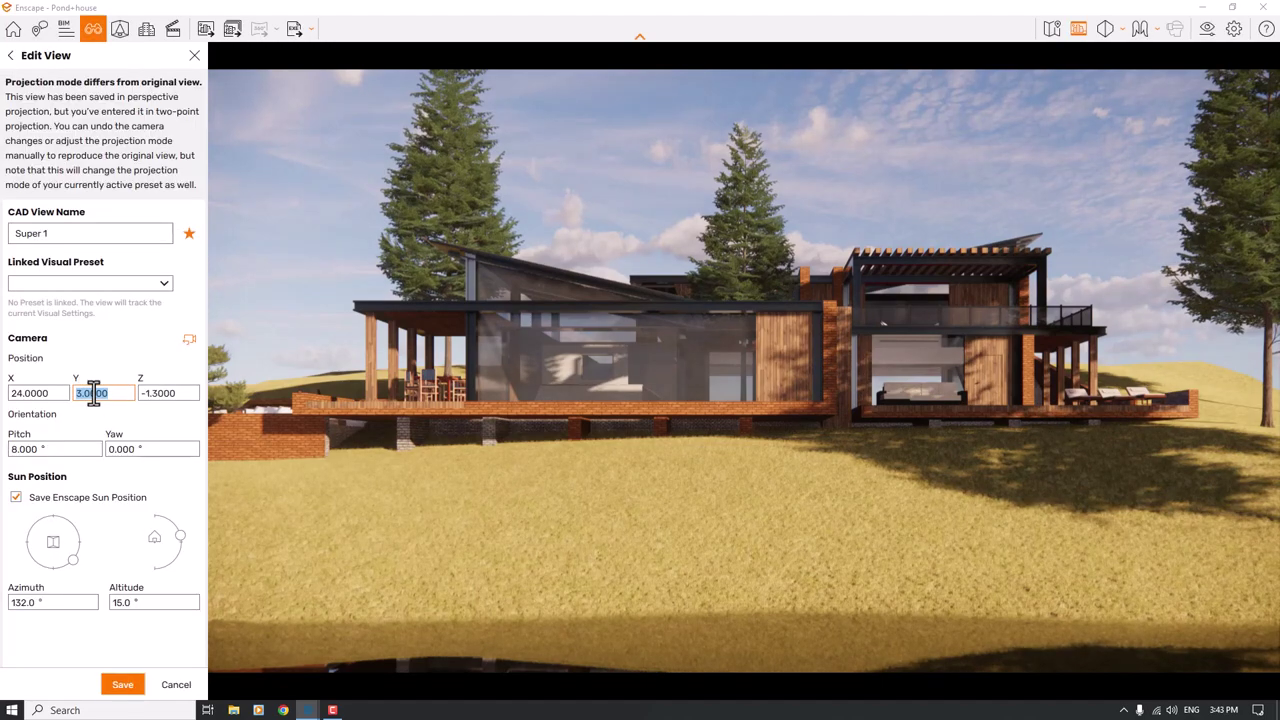
{"action": "type", "text": "2"}
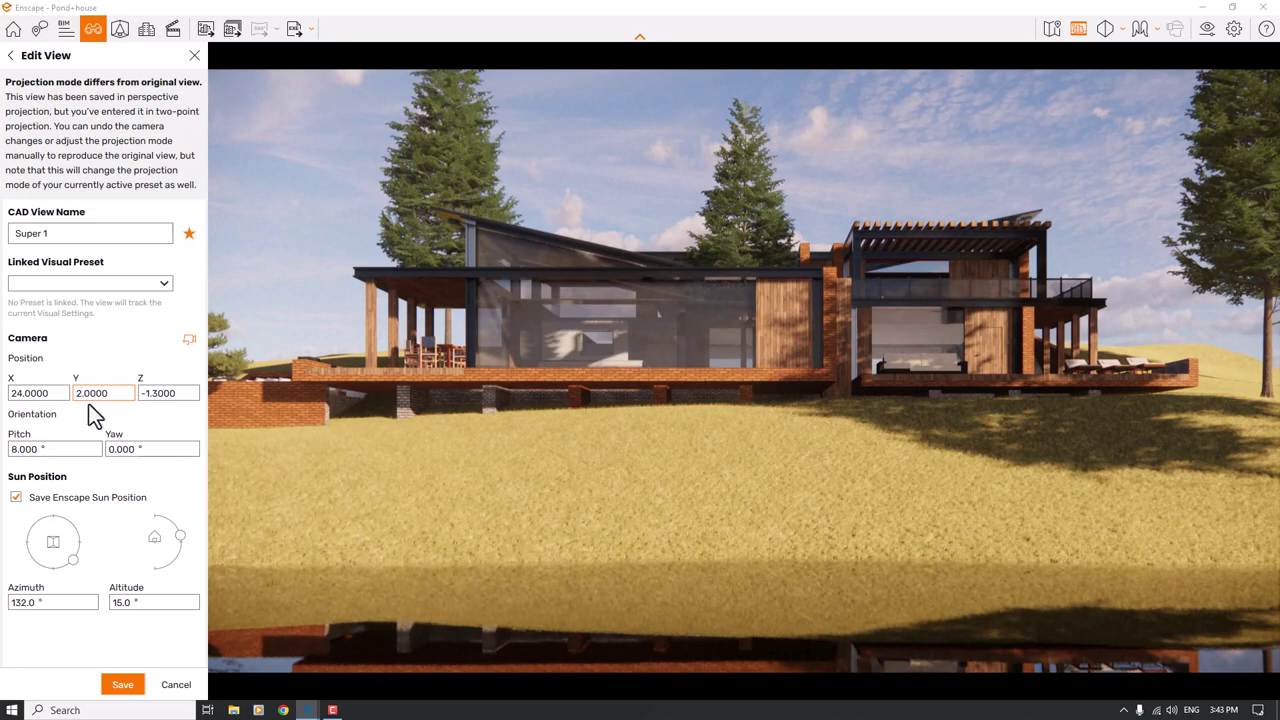
{"action": "type", "text": "1.6"}
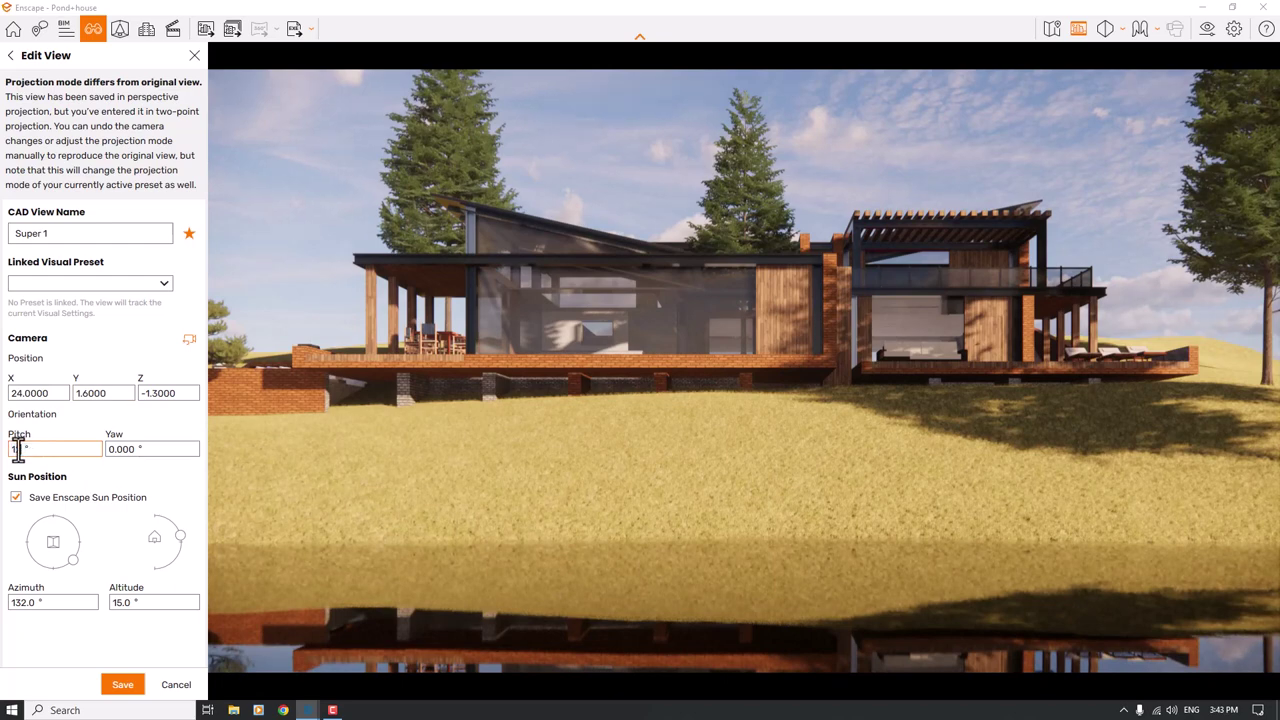
{"action": "key", "text": "Return"}
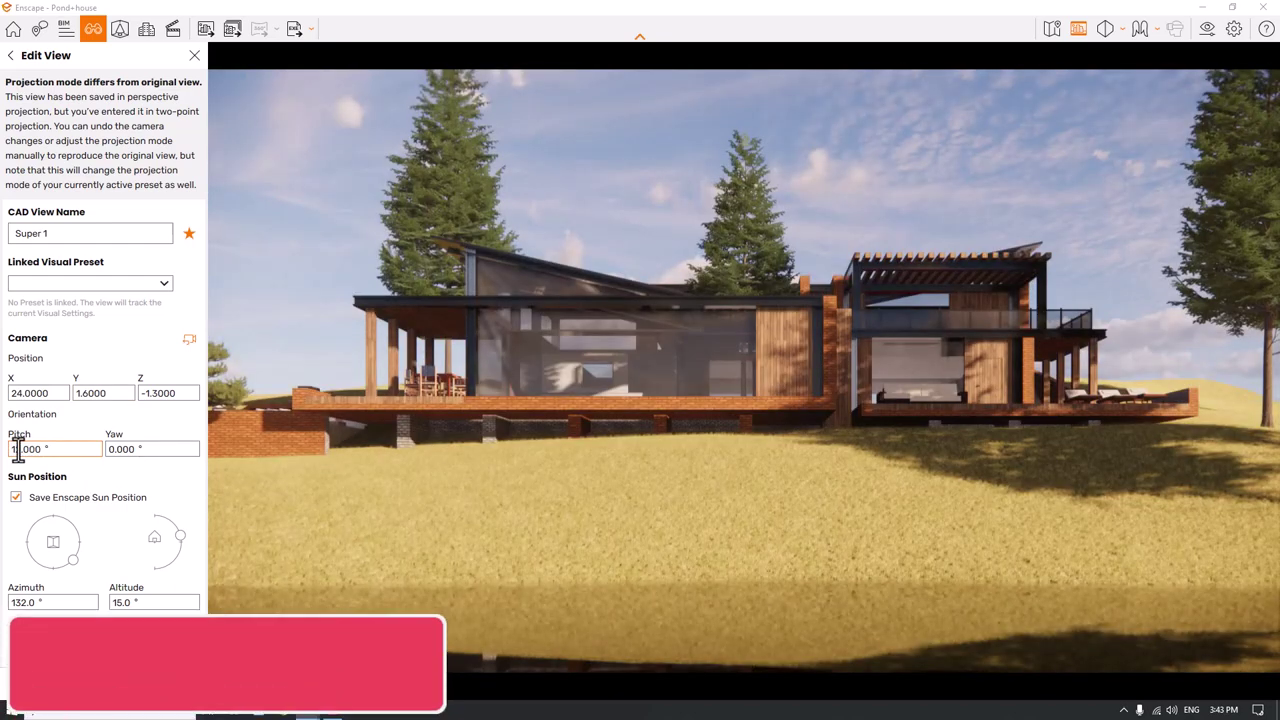
{"action": "double_click", "coordinate": [18, 449]}
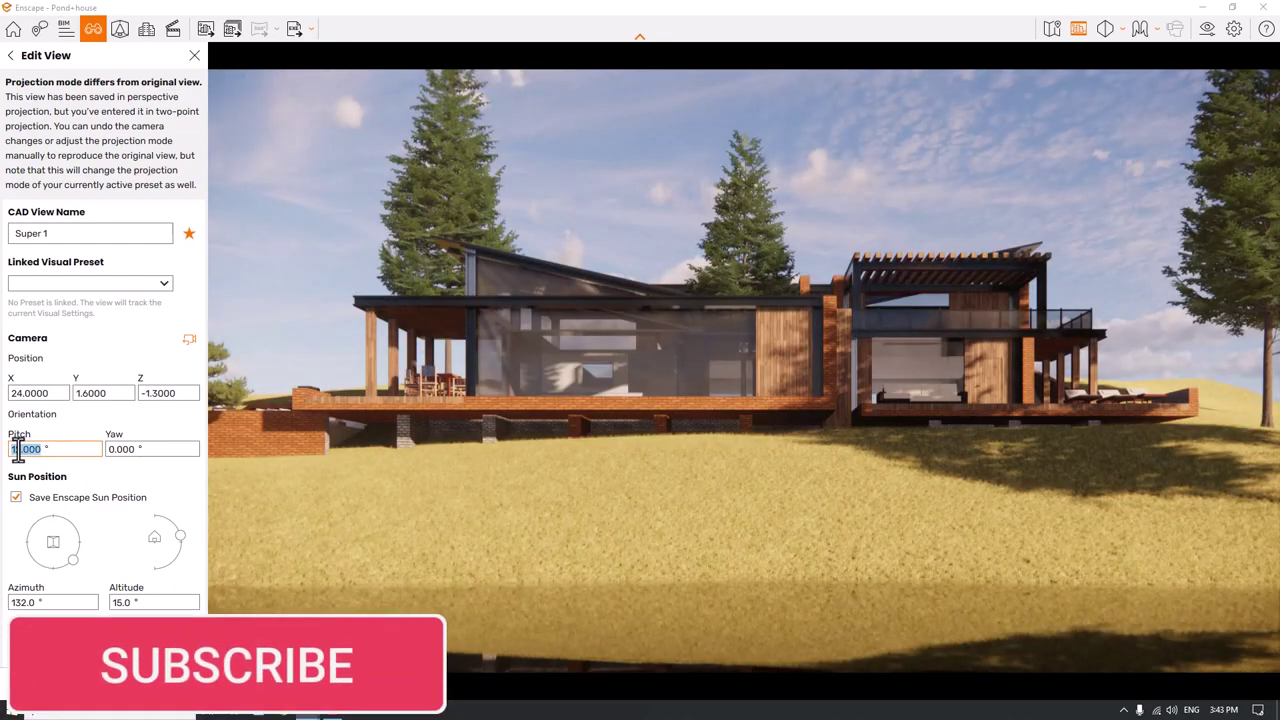
{"action": "type", "text": "15"}
{"action": "key", "text": "Return"}
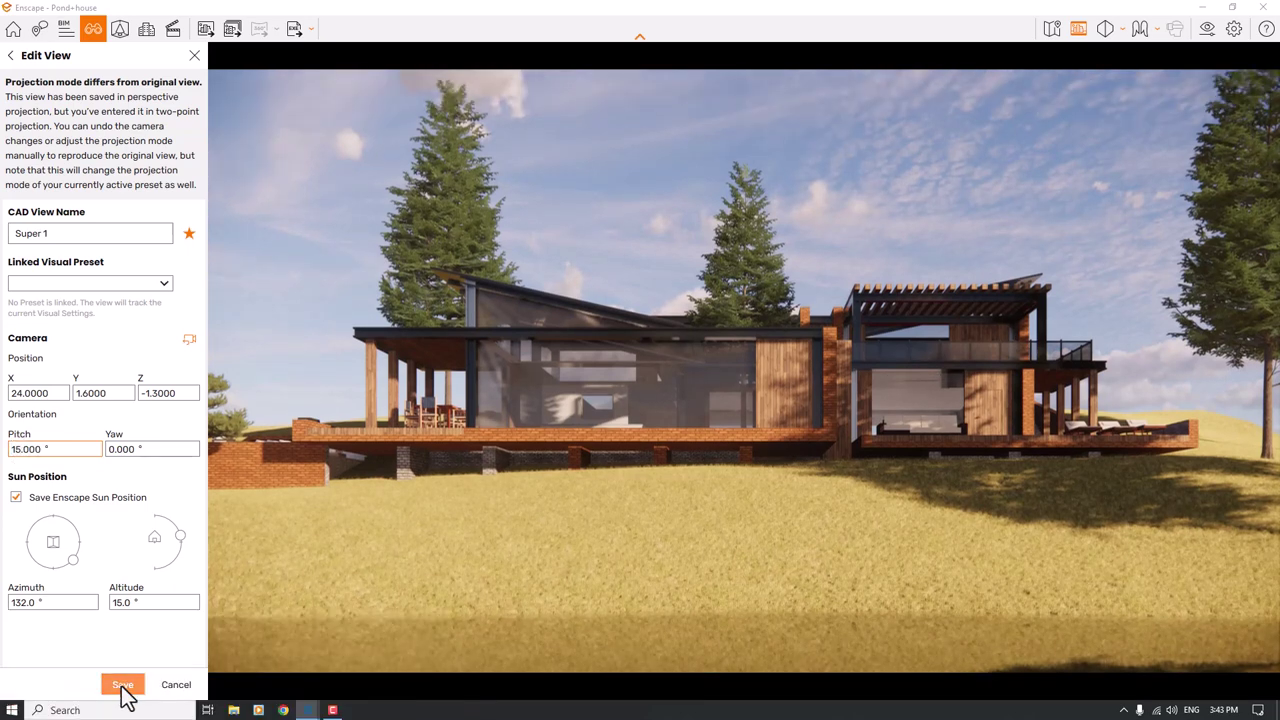
{"action": "left_click", "coordinate": [124, 688]}
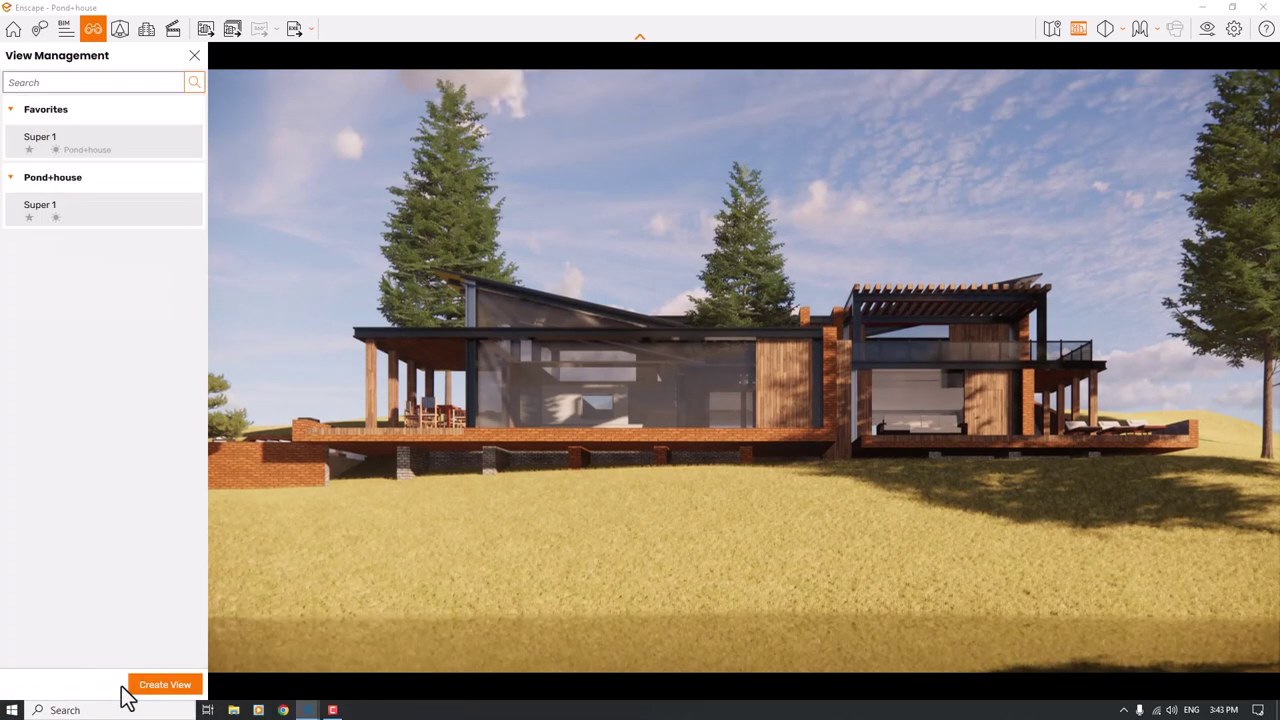
- Return to the Super 1 view and set the camera's field of view to 48° in the visual settings
{"action": "left_click", "coordinate": [110, 208]}
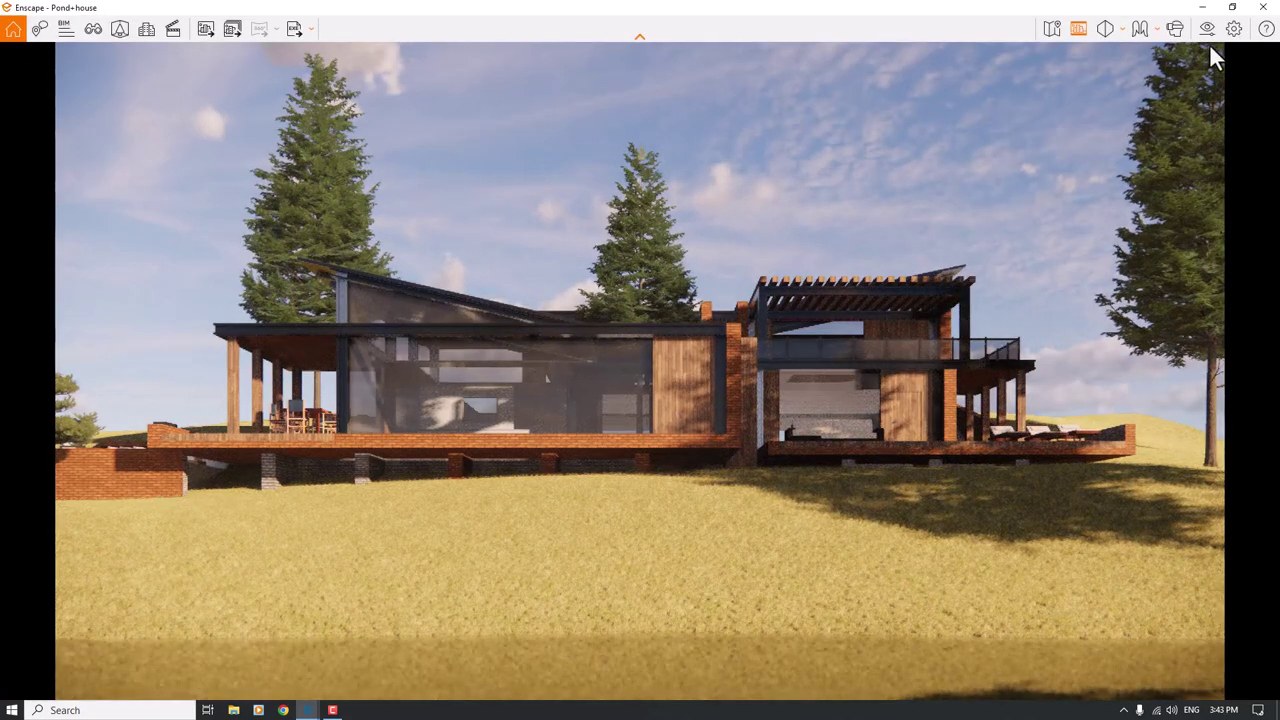
{"action": "left_click", "coordinate": [1195, 29]}
{"action": "left_click_drag", "start_coordinate": [509, 71], "coordinate": [1078, 63]}
{"action": "left_click_drag", "start_coordinate": [1027, 346], "coordinate": [1024, 346]}
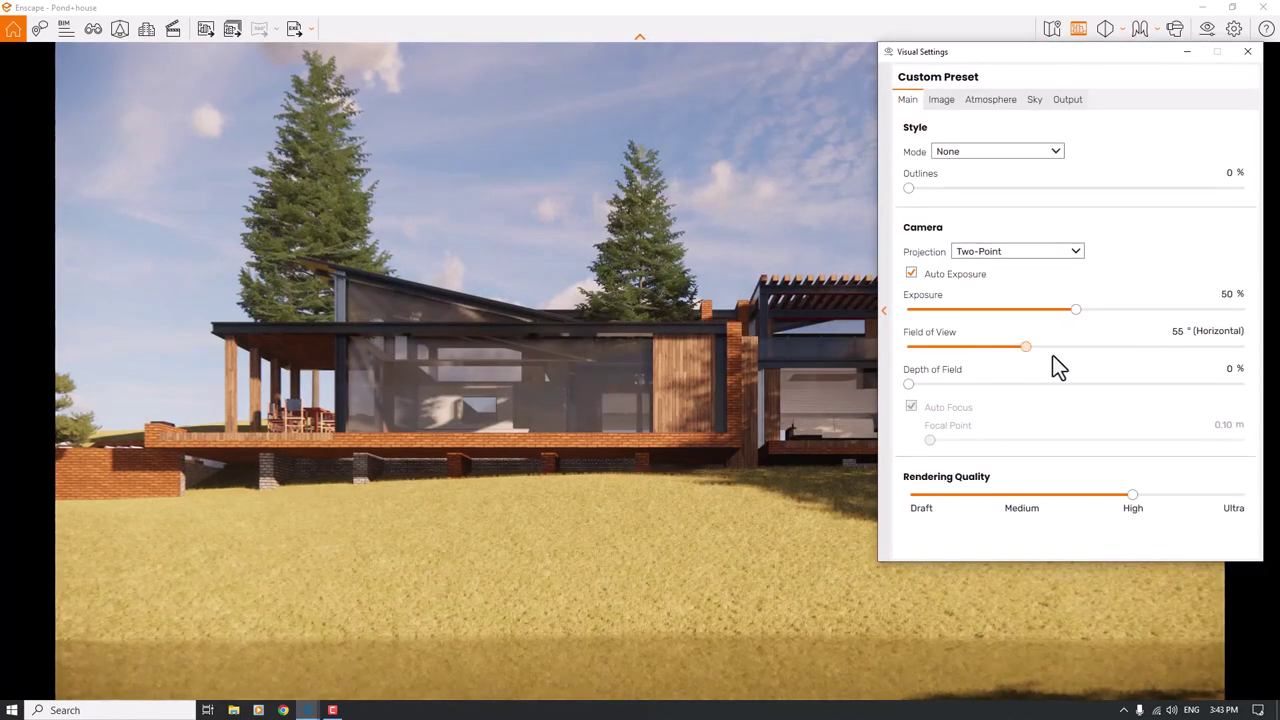
{"action": "left_click", "coordinate": [1175, 334]}
{"action": "scroll", "coordinate": [1175, 334], "scroll_direction": "down", "scroll_amount": 8}
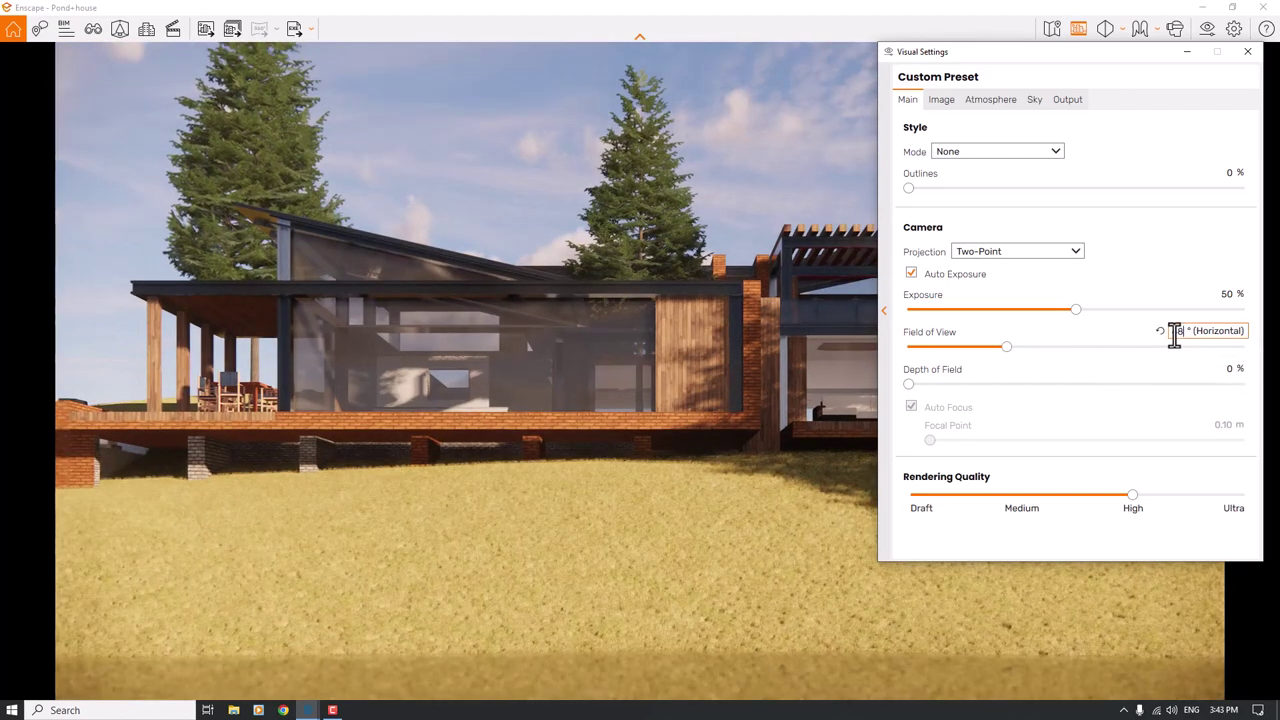
- Raise the camera's depth of field to 21% and turn off Auto Focus
{"action": "left_click_drag", "start_coordinate": [907, 385], "coordinate": [977, 385]}
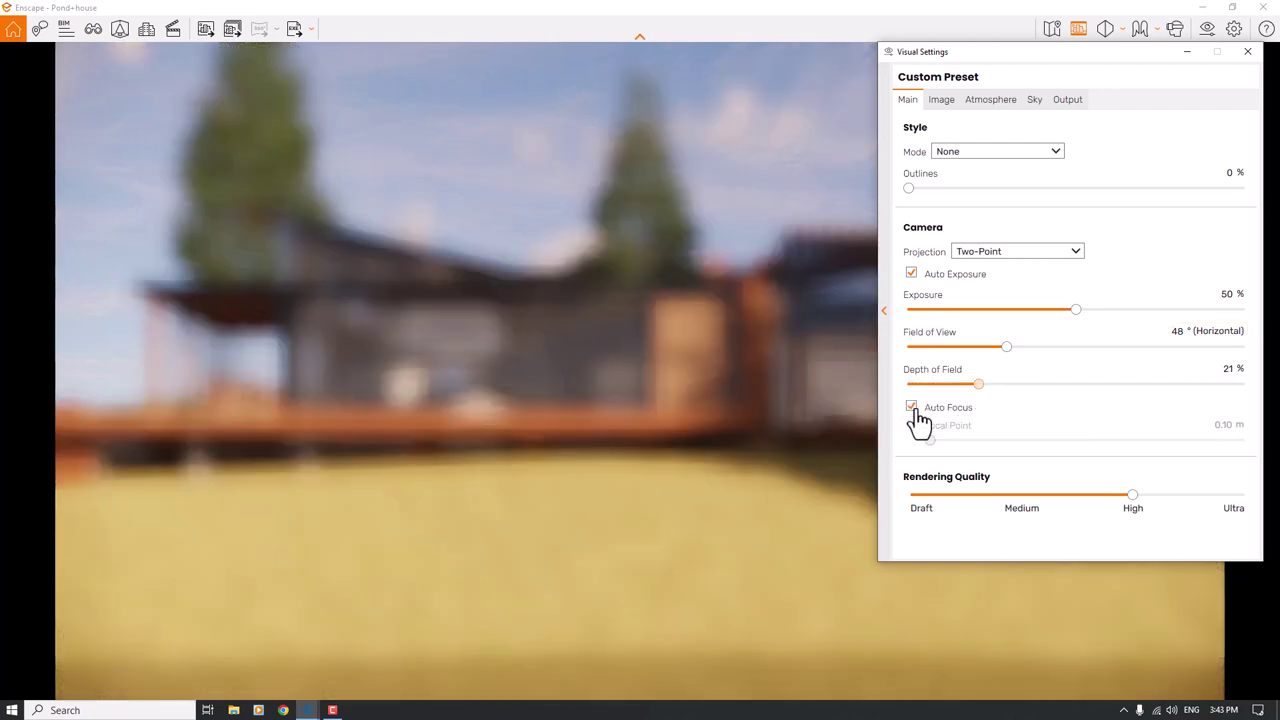
{"action": "left_click", "coordinate": [910, 408]}
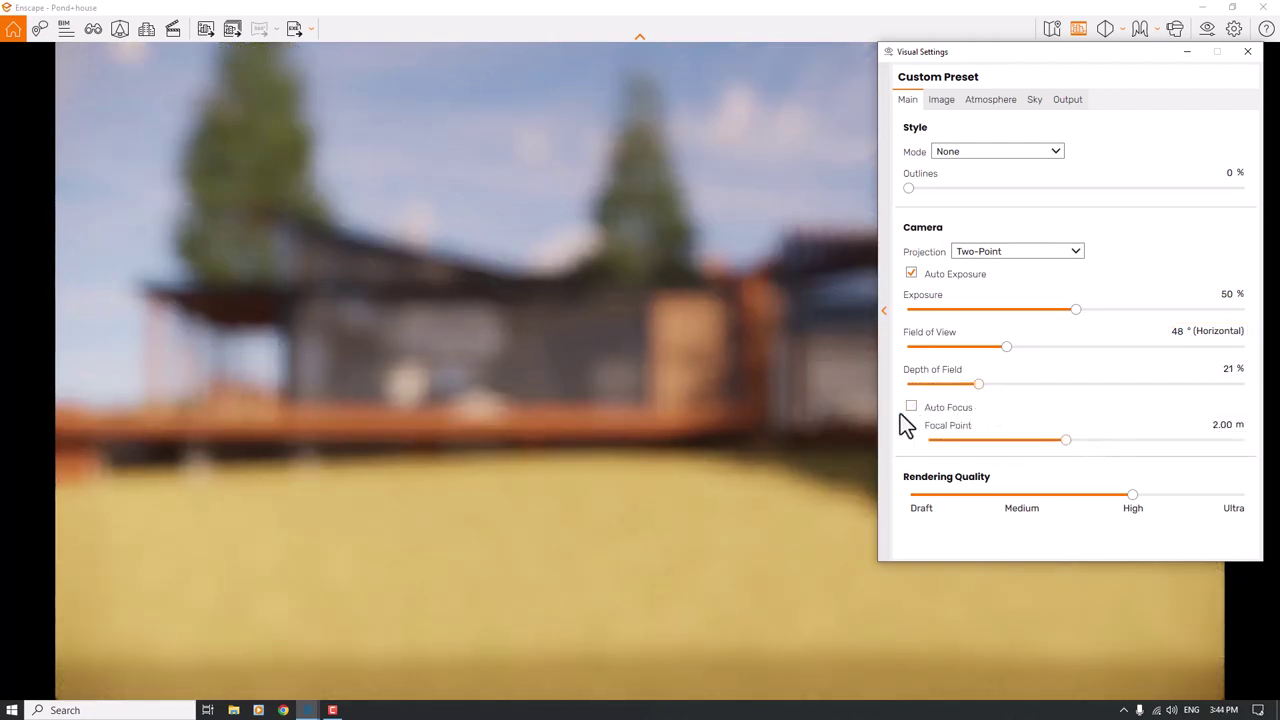
- Set the camera's focal point to 30 m and the depth of field to 16%
{"action": "left_click_drag", "start_coordinate": [1064, 440], "coordinate": [1046, 441]}
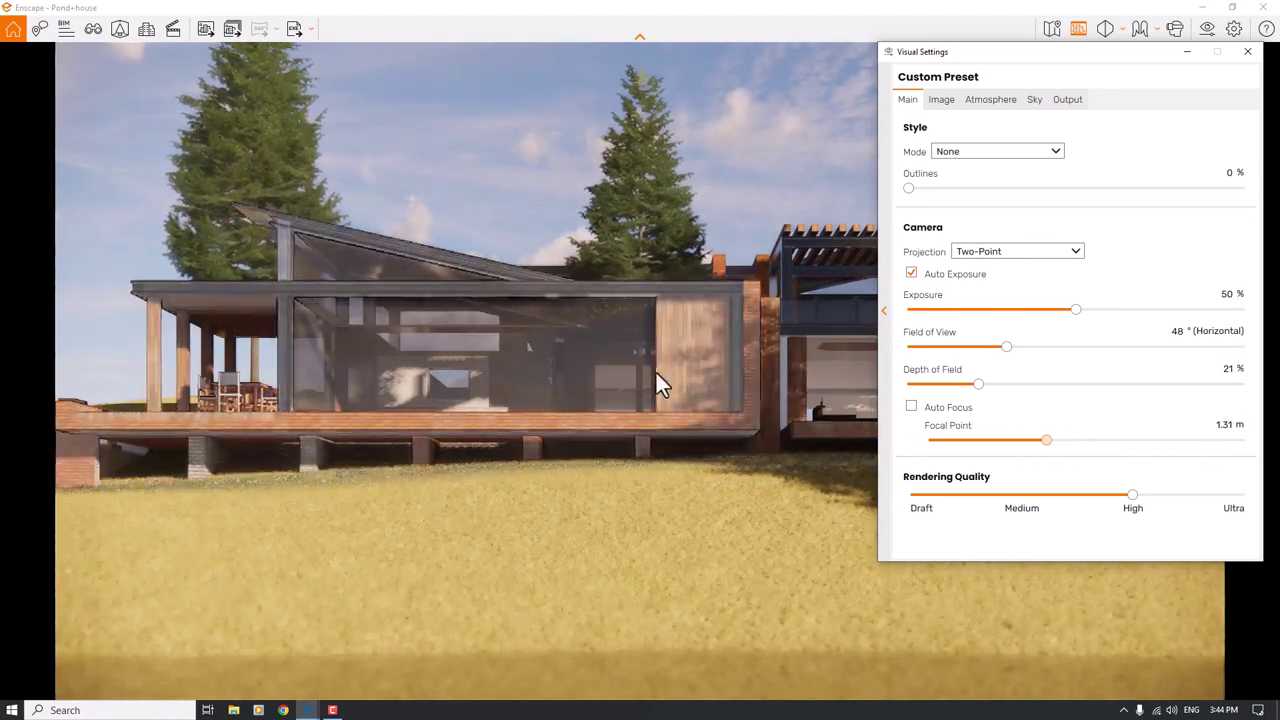
{"action": "left_click", "coordinate": [1226, 425]}
{"action": "type", "text": "30"}
{"action": "key", "text": "Return"}
{"action": "type", "text": "30."}
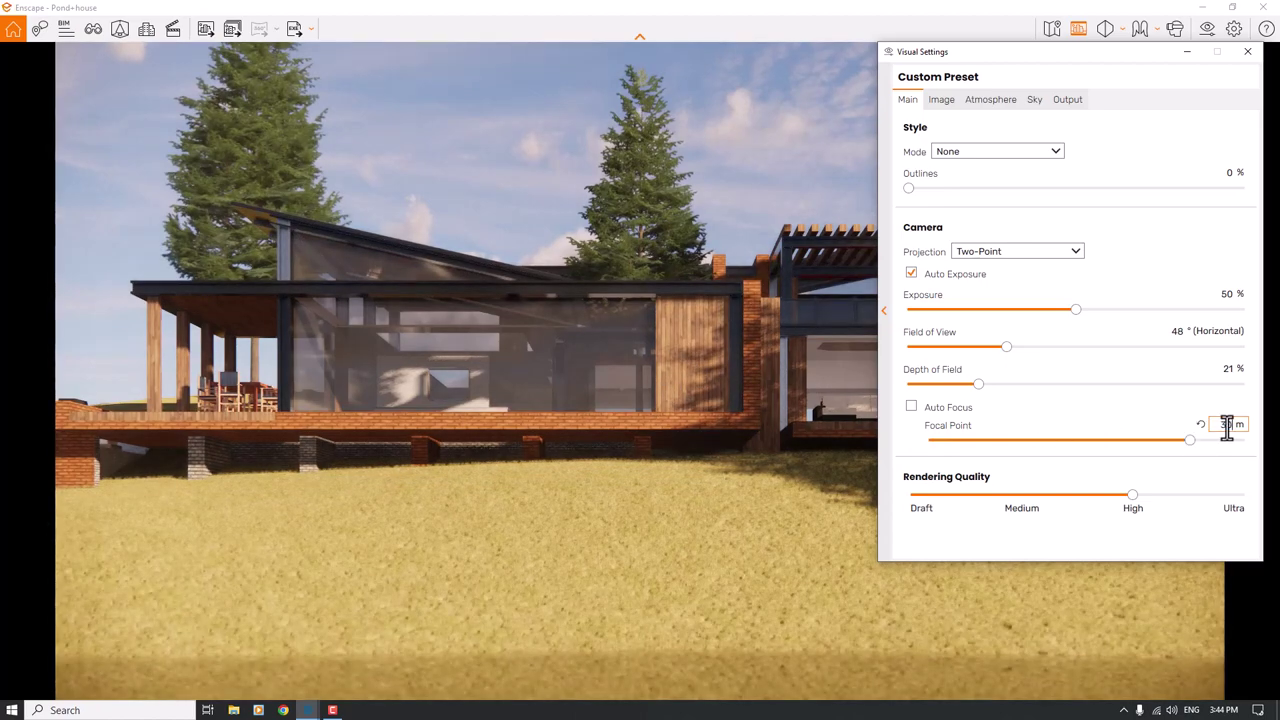
{"action": "type", "text": "0"}
{"action": "key", "text": "Return"}
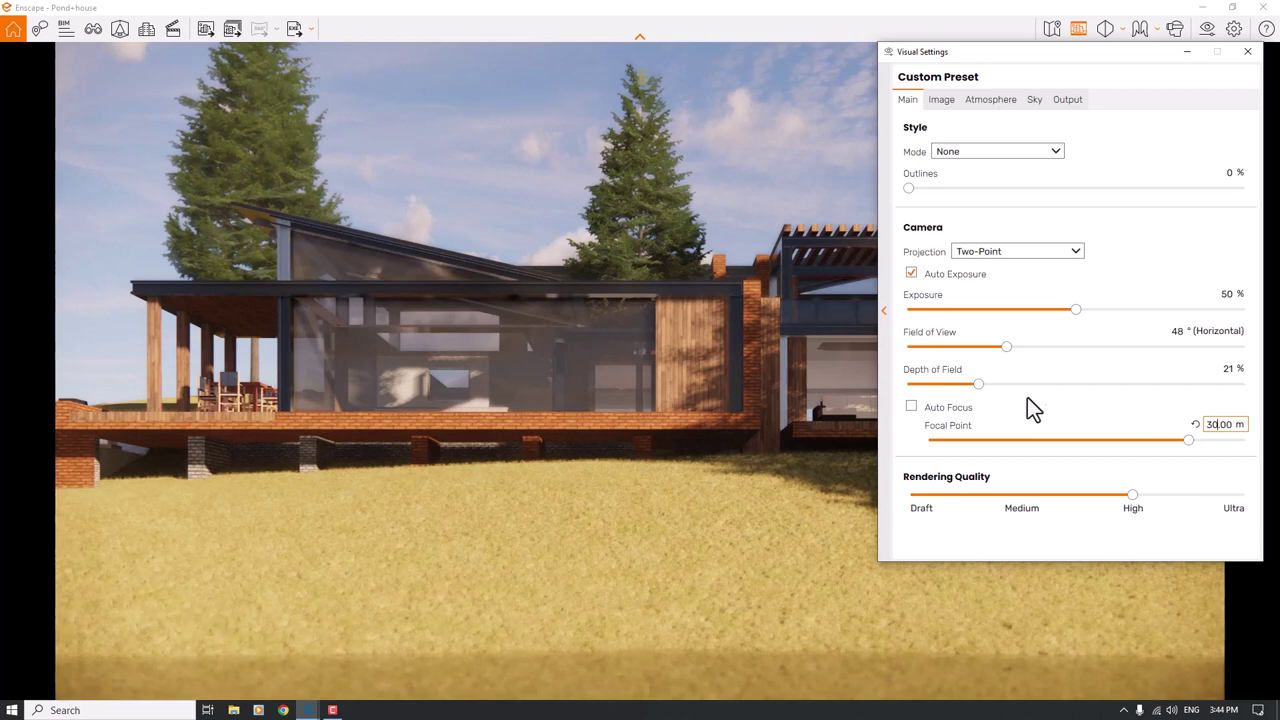
{"action": "left_click", "coordinate": [1225, 370]}
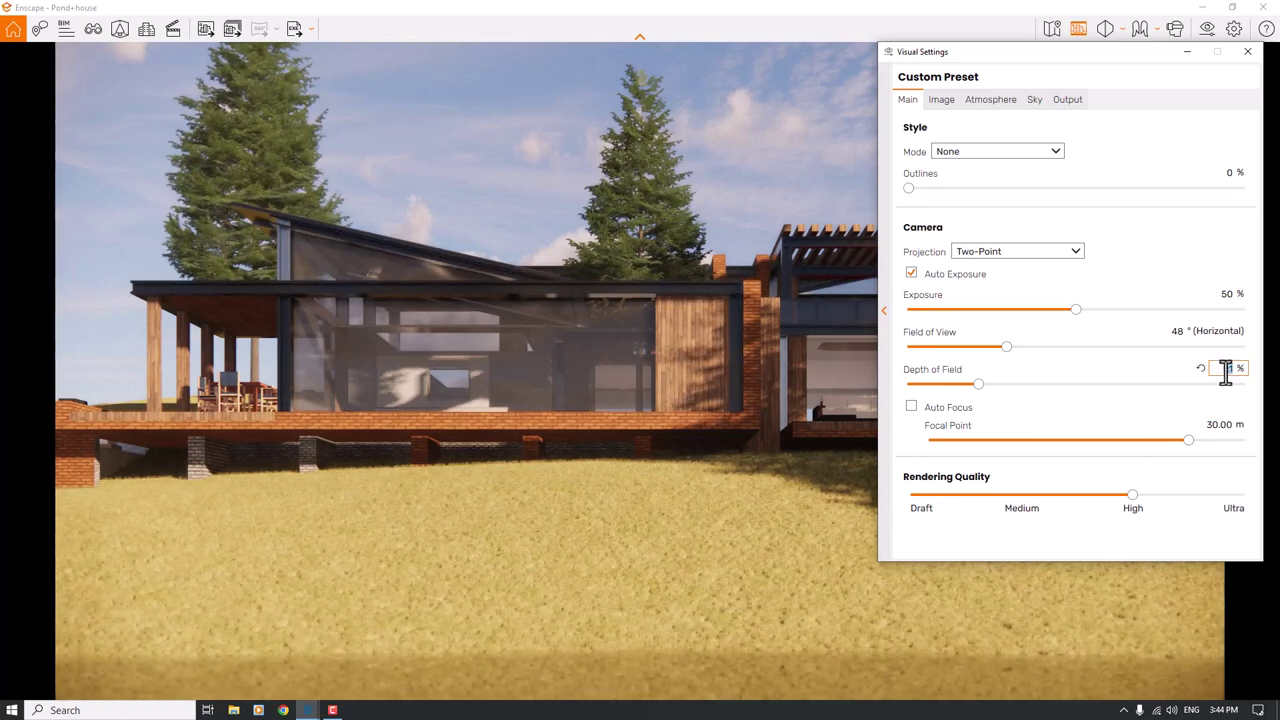
{"action": "type", "text": "16"}
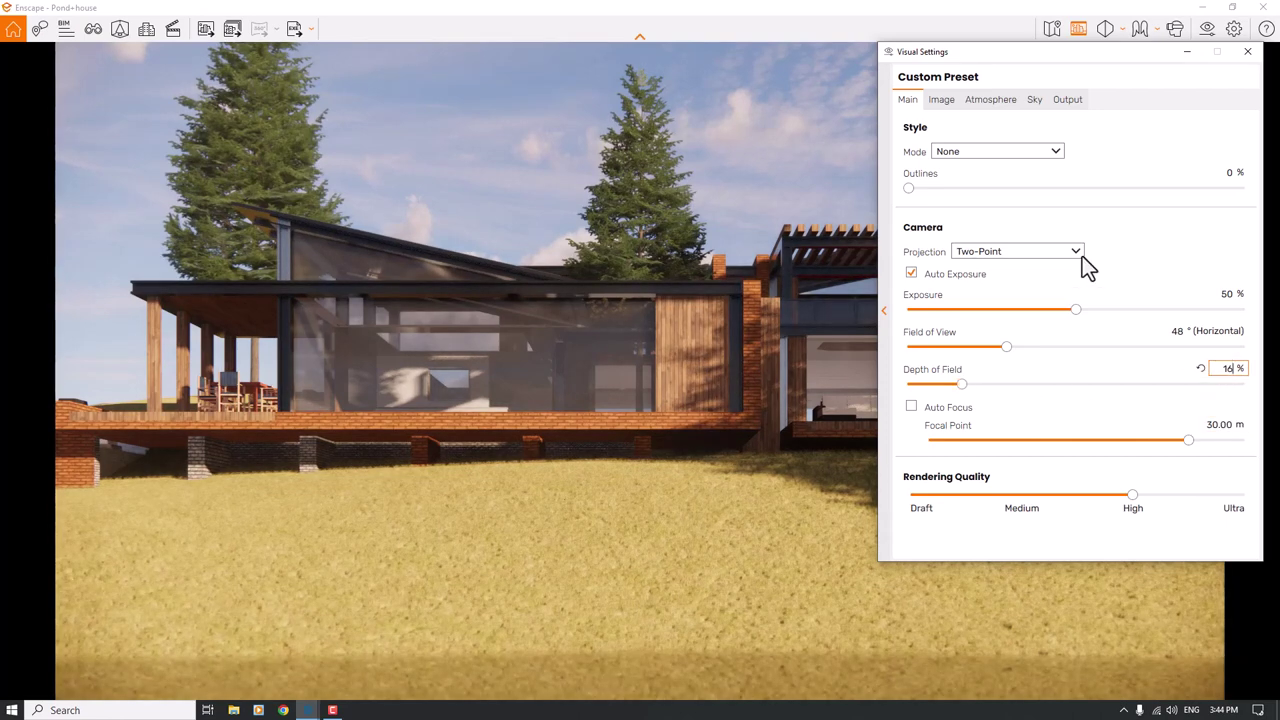
- Try manual exposure at lower values with Auto Exposure off, and restore 50% exposure with Auto Exposure on
{"action": "left_click", "coordinate": [936, 281]}
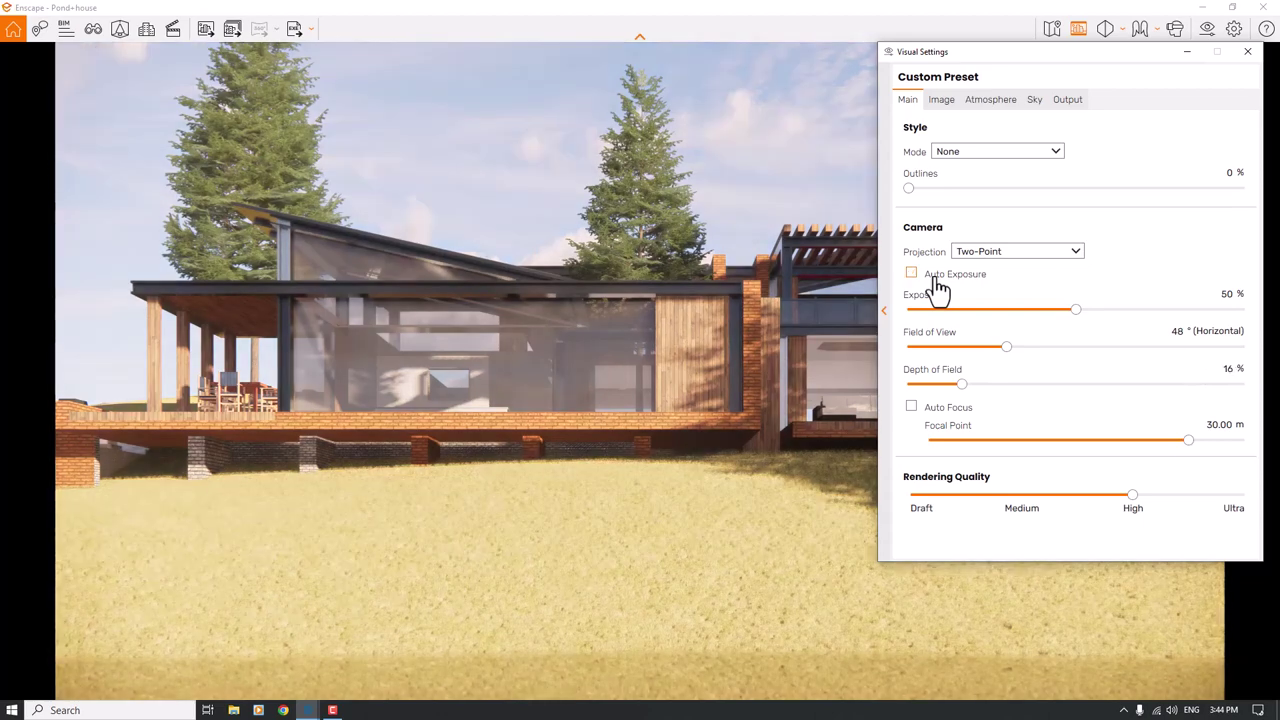
{"action": "left_click", "coordinate": [1069, 310]}
{"action": "left_click_drag", "start_coordinate": [1068, 310], "coordinate": [992, 312]}
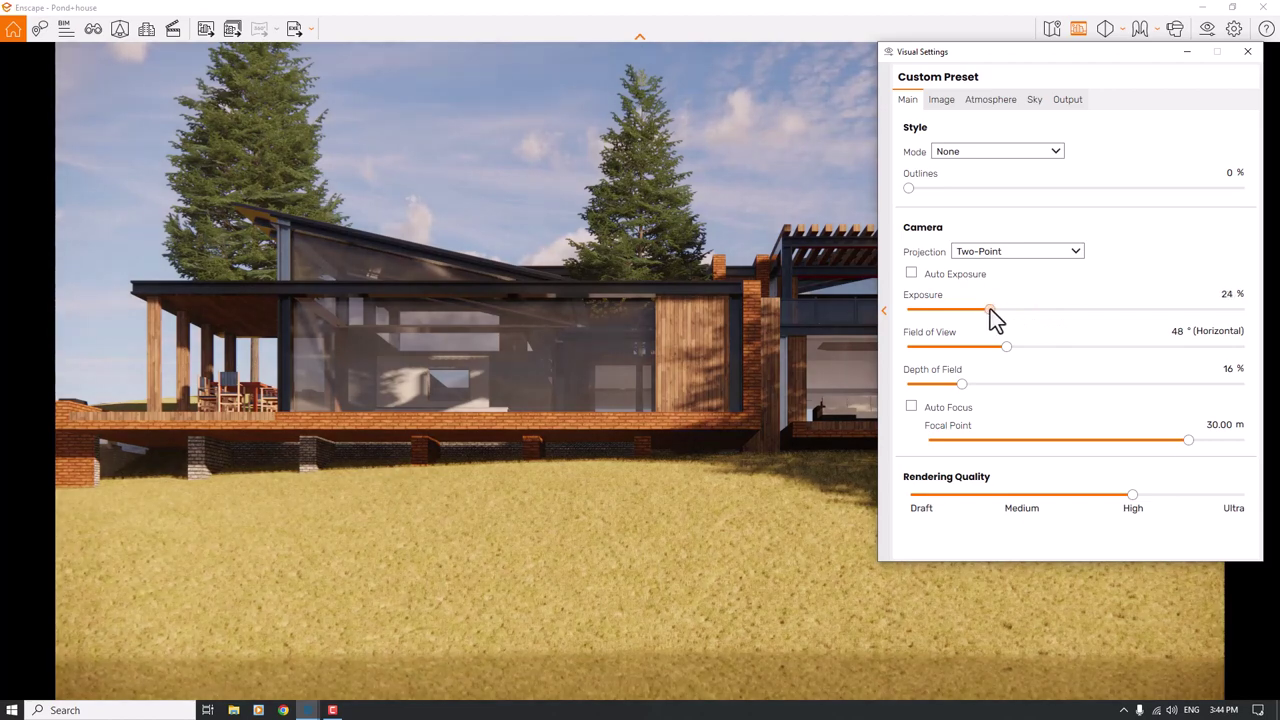
{"action": "left_click_drag", "start_coordinate": [982, 310], "coordinate": [1008, 310]}
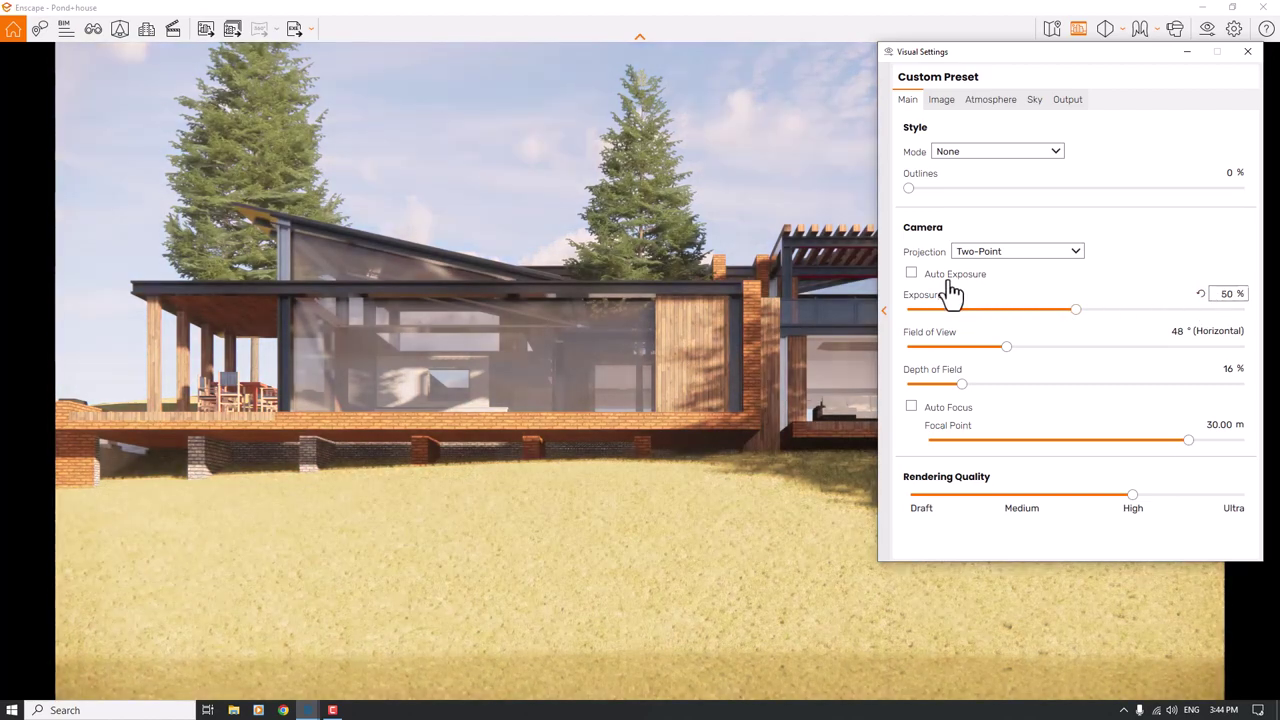
{"action": "left_click", "coordinate": [938, 280]}
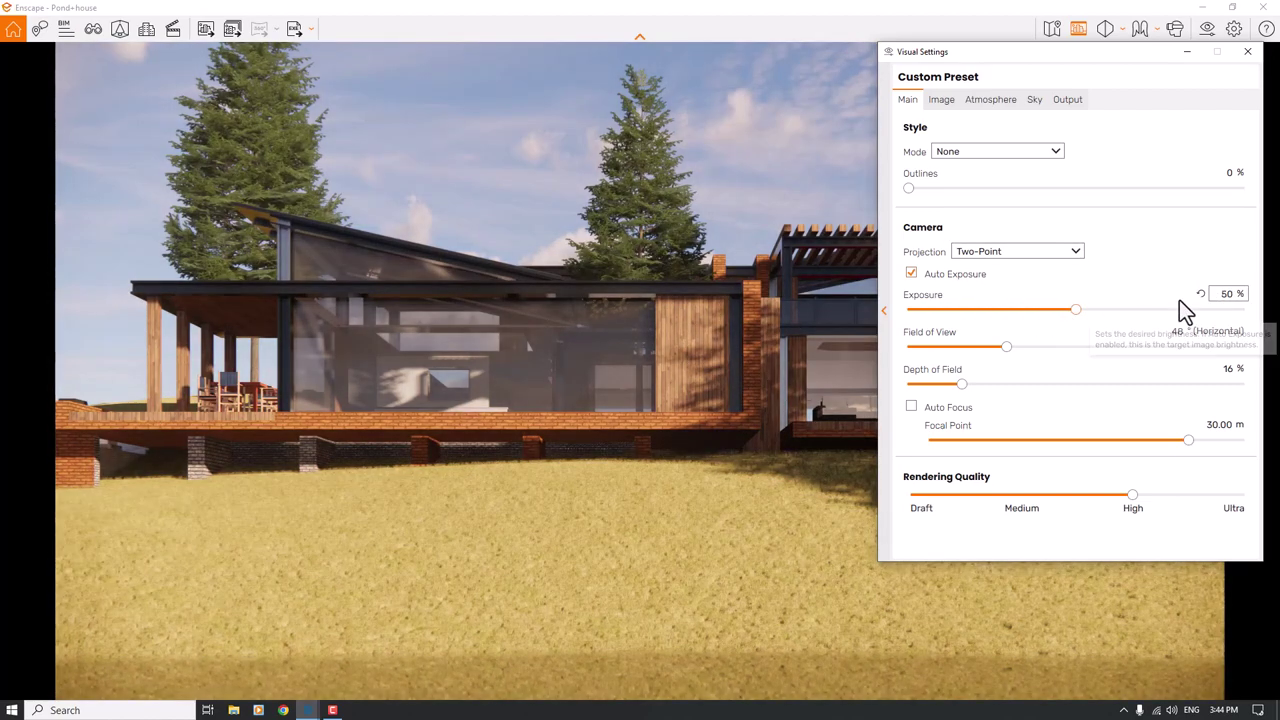
- Lower the camera's exposure value slightly, keeping Auto Exposure enabled
{"action": "left_click", "coordinate": [1228, 295]}
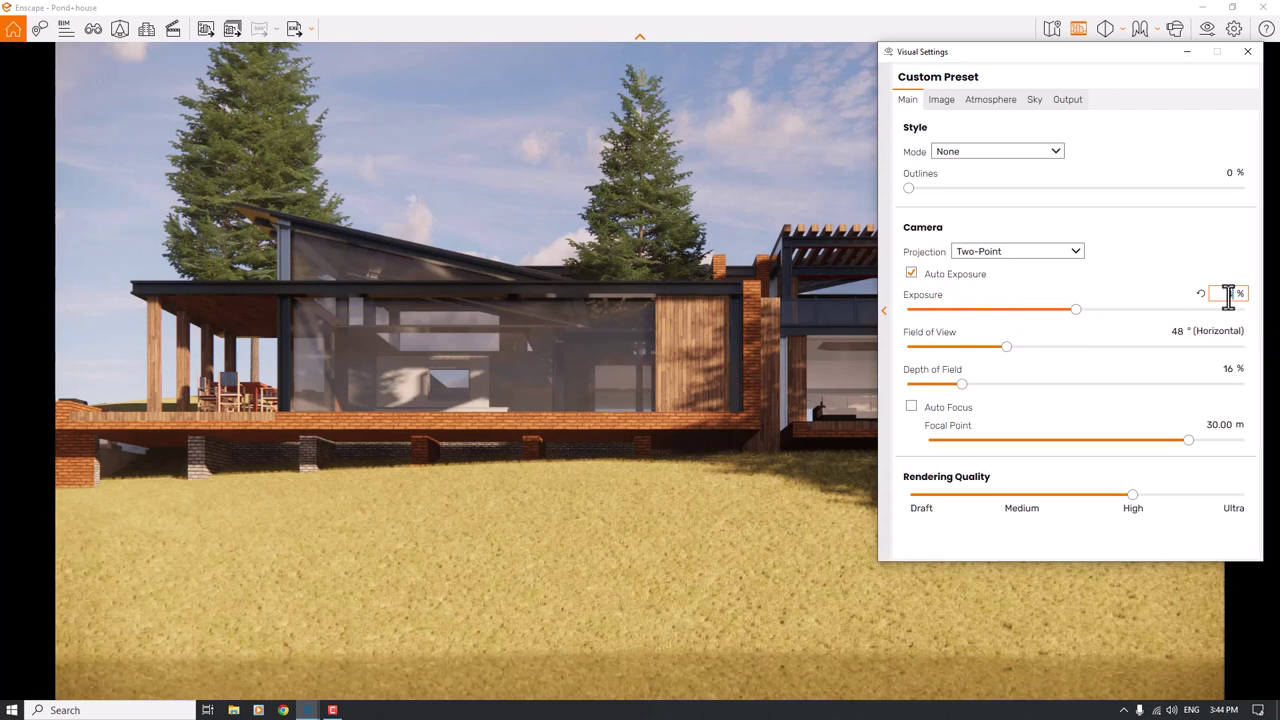
{"action": "key", "text": "Return"}
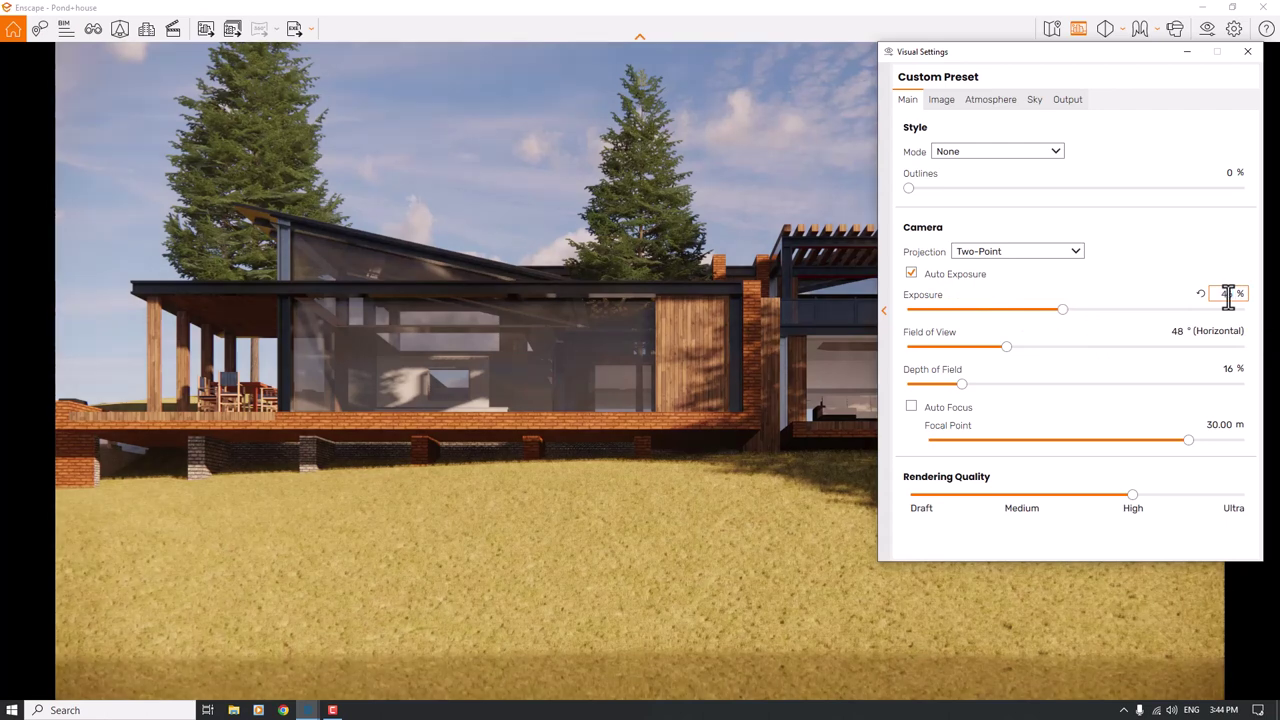
- Enable Auto Contrast in the image corrections and set the color temperature to 7,600 K
{"action": "left_click", "coordinate": [944, 104]}
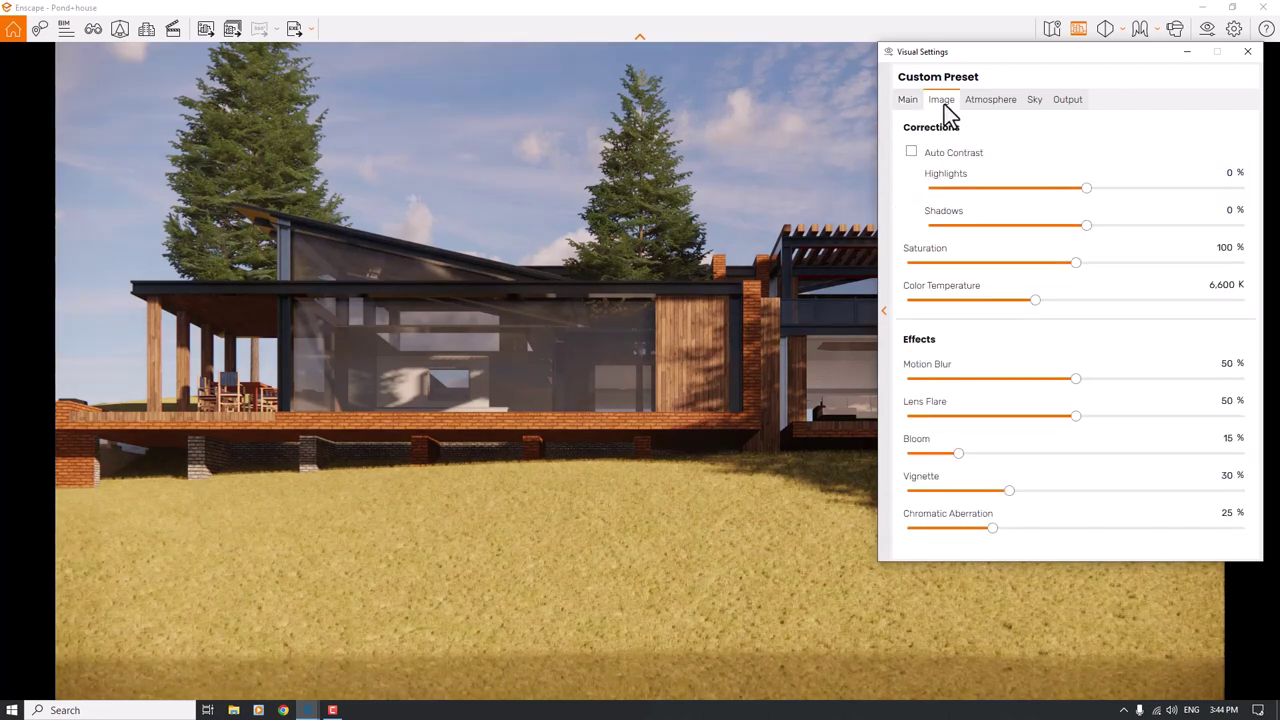
{"action": "left_click", "coordinate": [912, 152]}
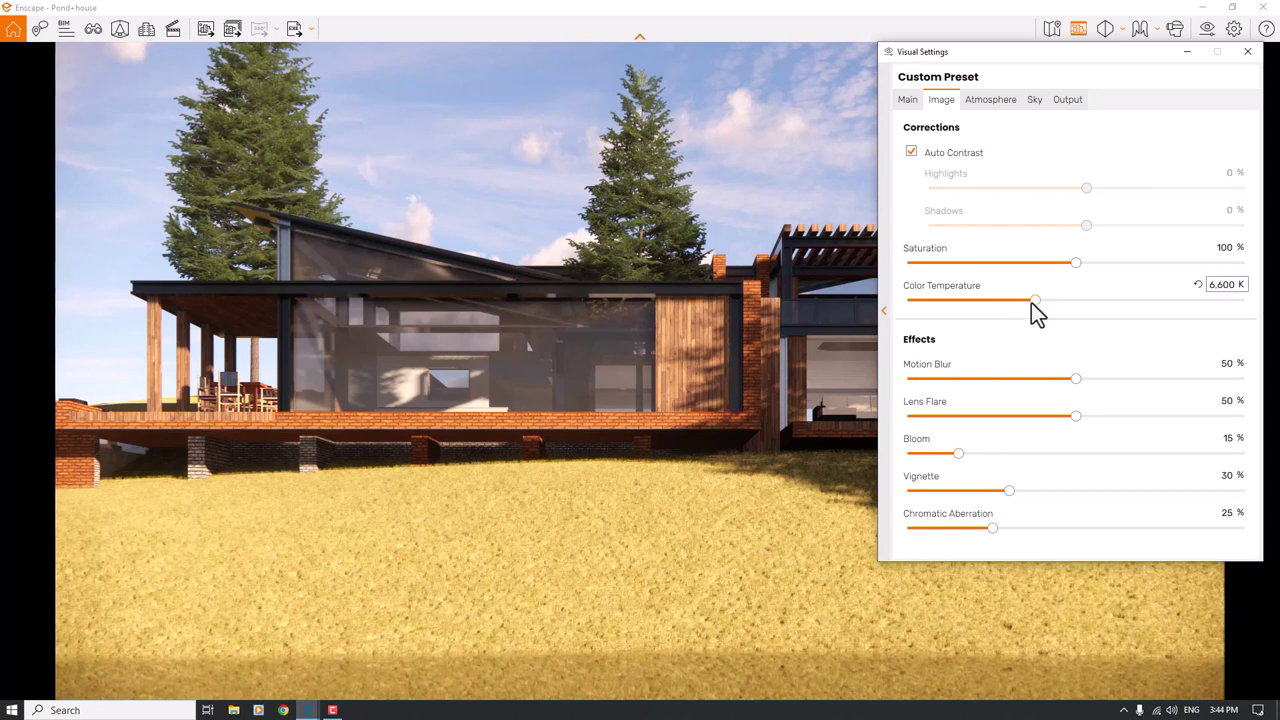
{"action": "left_click_drag", "start_coordinate": [1031, 302], "coordinate": [1059, 300]}
{"action": "double_click", "coordinate": [1222, 285]}
{"action": "type", "text": "76"}
- Set the image saturation to 104% and the motion blur to 0%
{"action": "double_click", "coordinate": [1227, 248]}
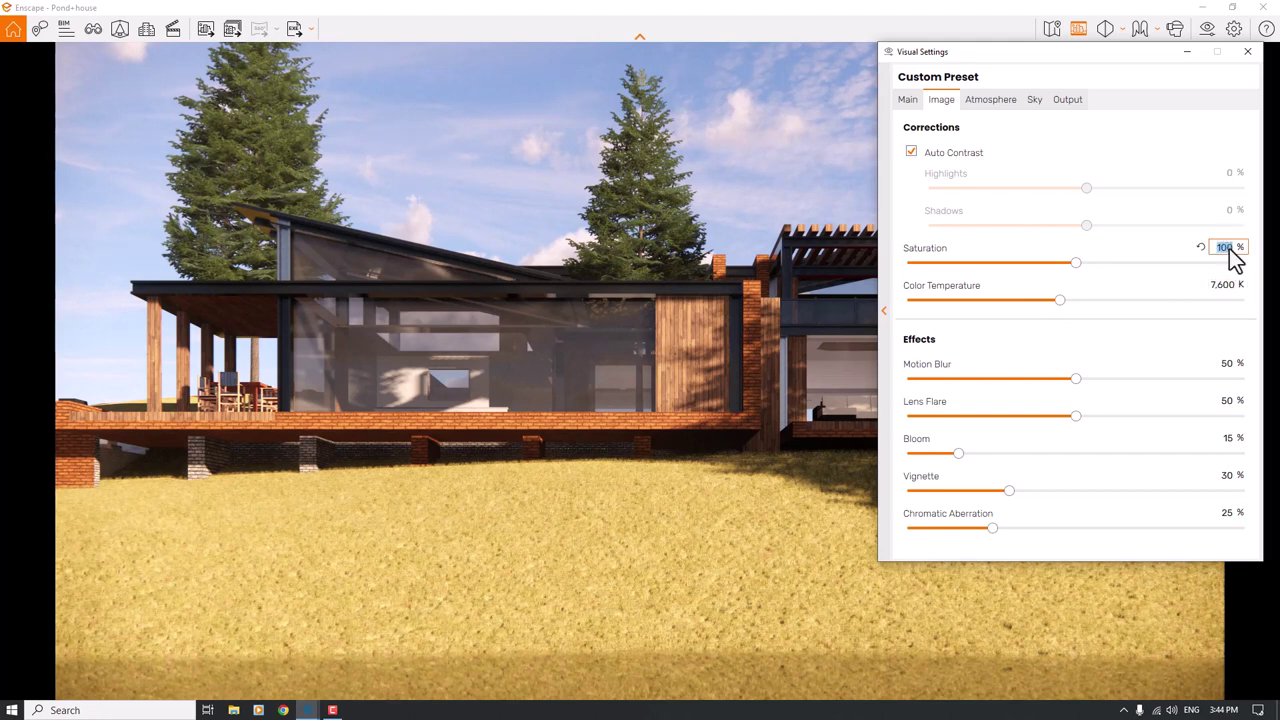
{"action": "type", "text": "10"}
{"action": "left_click_drag", "start_coordinate": [1075, 379], "coordinate": [815, 380]}
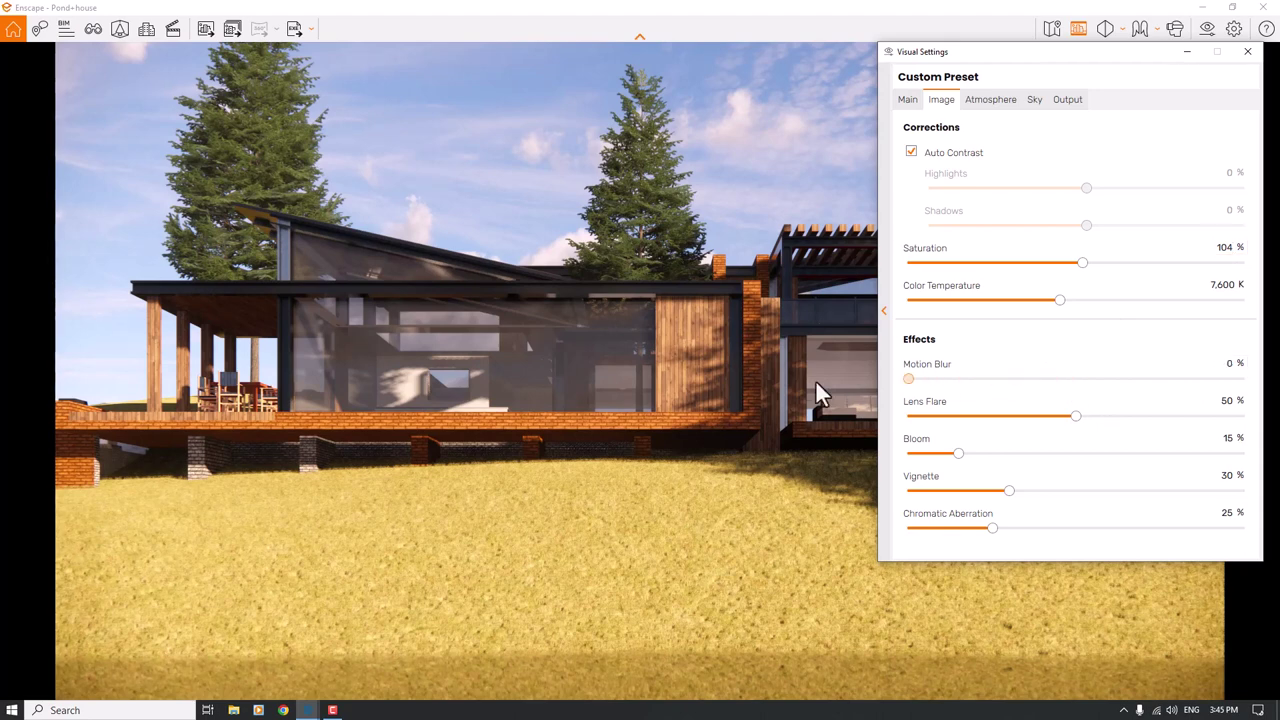
- Set bloom, lens flare and chromatic aberration to 0% and reduce the vignette to 14%
{"action": "left_click_drag", "start_coordinate": [956, 452], "coordinate": [797, 466]}
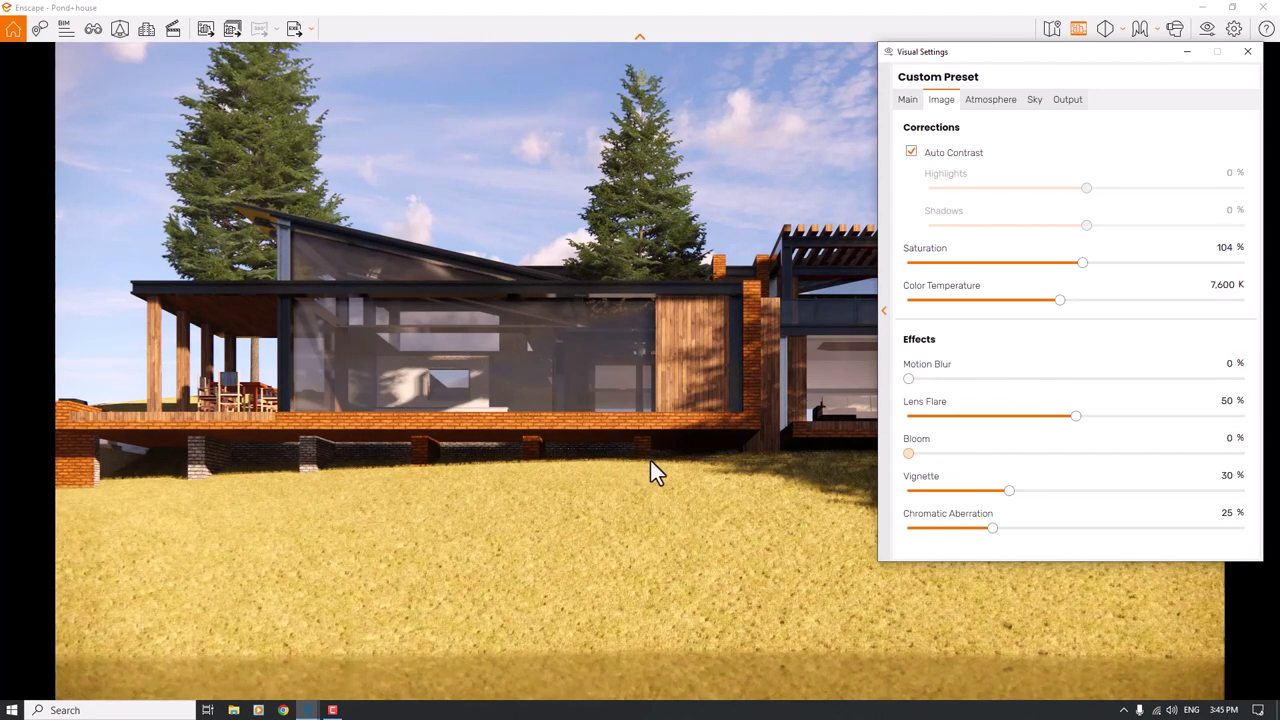
{"action": "left_click_drag", "start_coordinate": [652, 472], "coordinate": [677, 475]}
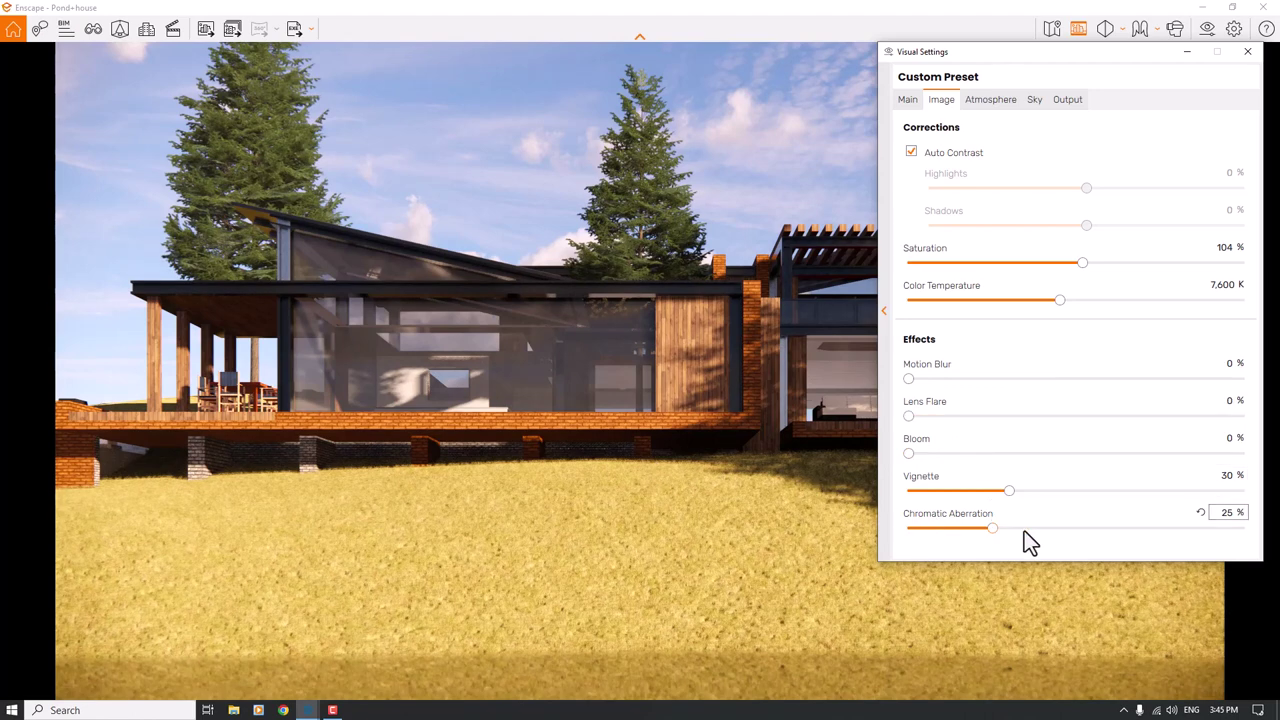
{"action": "type", "text": "0"}
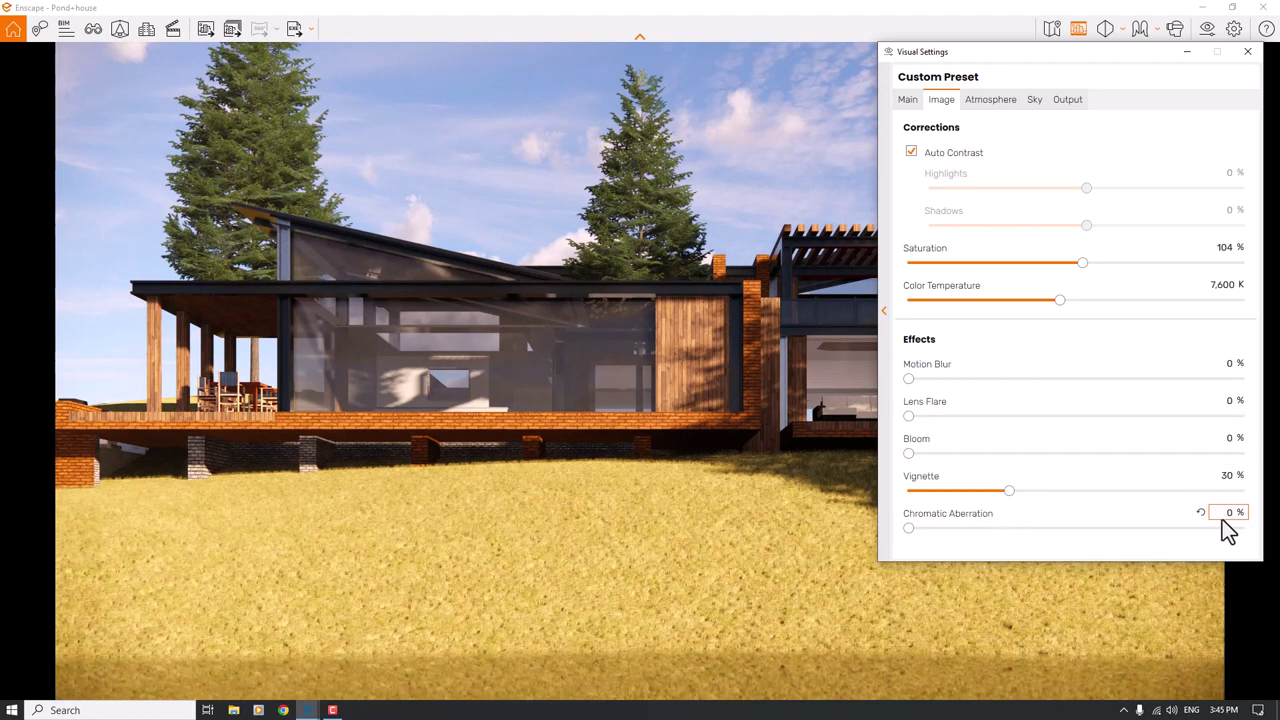
{"action": "left_click", "coordinate": [1228, 477]}
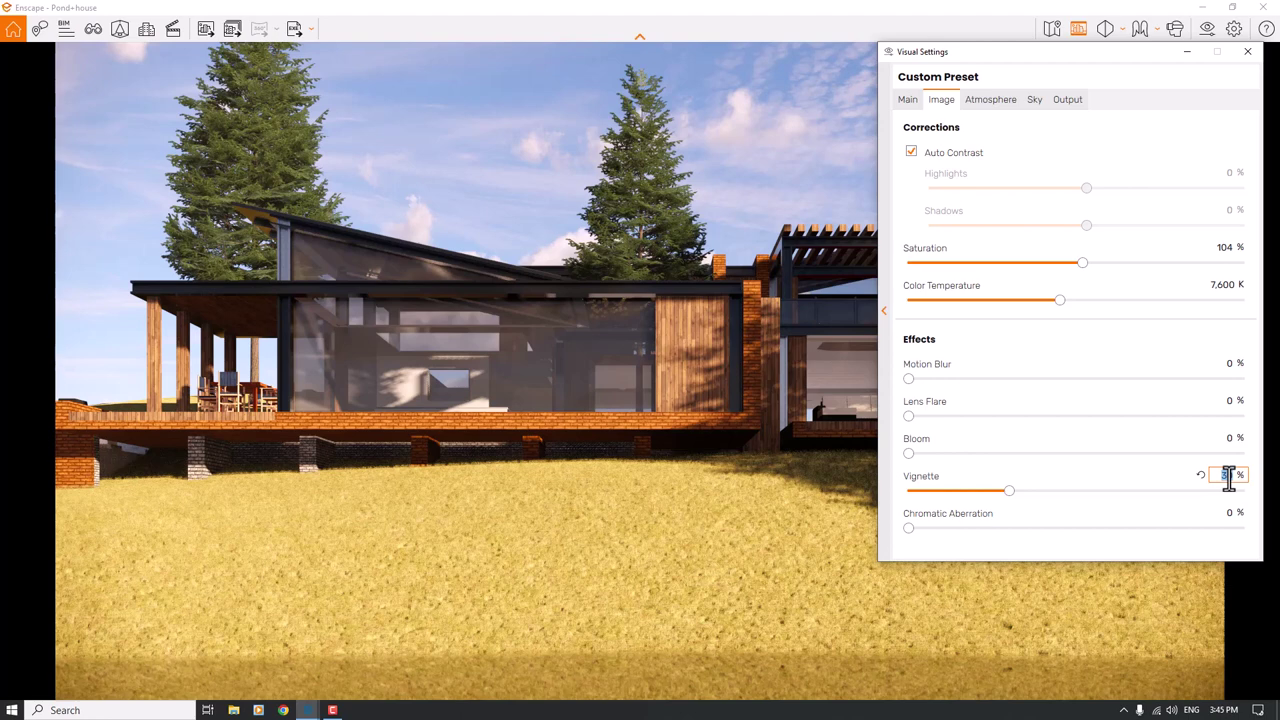
{"action": "type", "text": "14"}
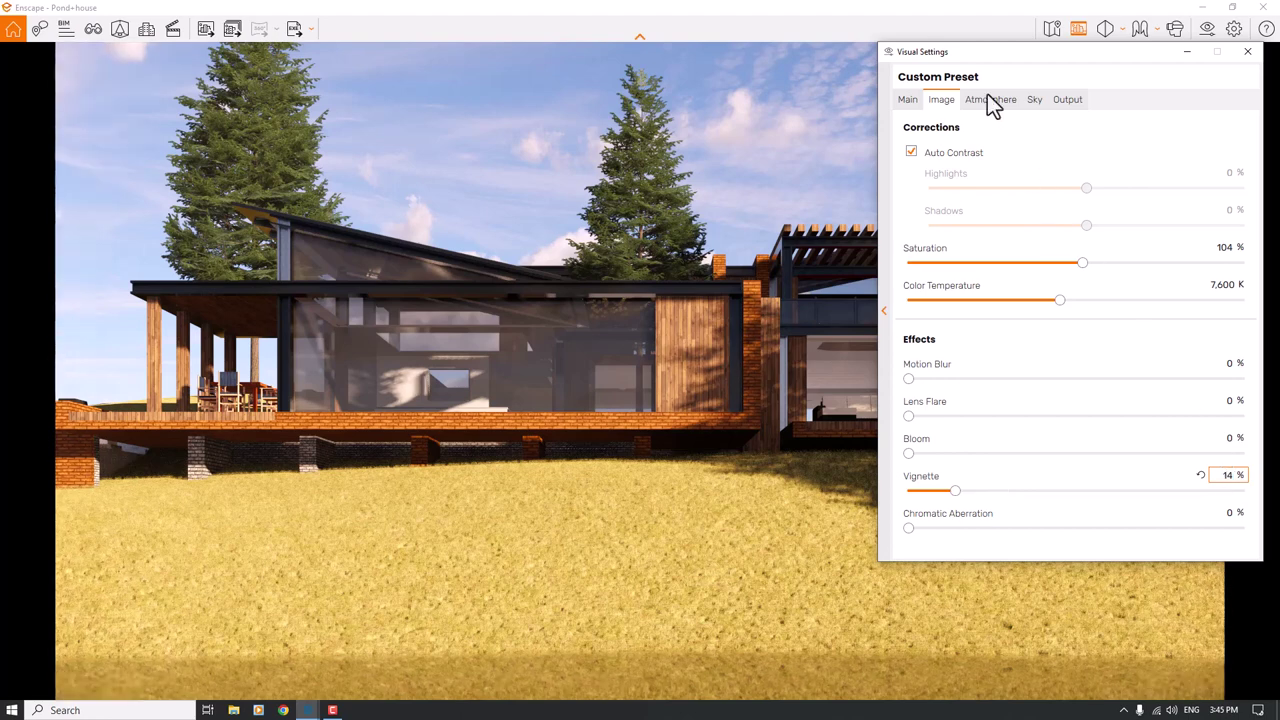
- Remove the atmosphere's fog by setting its intensity to 0%, and set the night sky brightness to 0%
{"action": "left_click", "coordinate": [989, 102]}
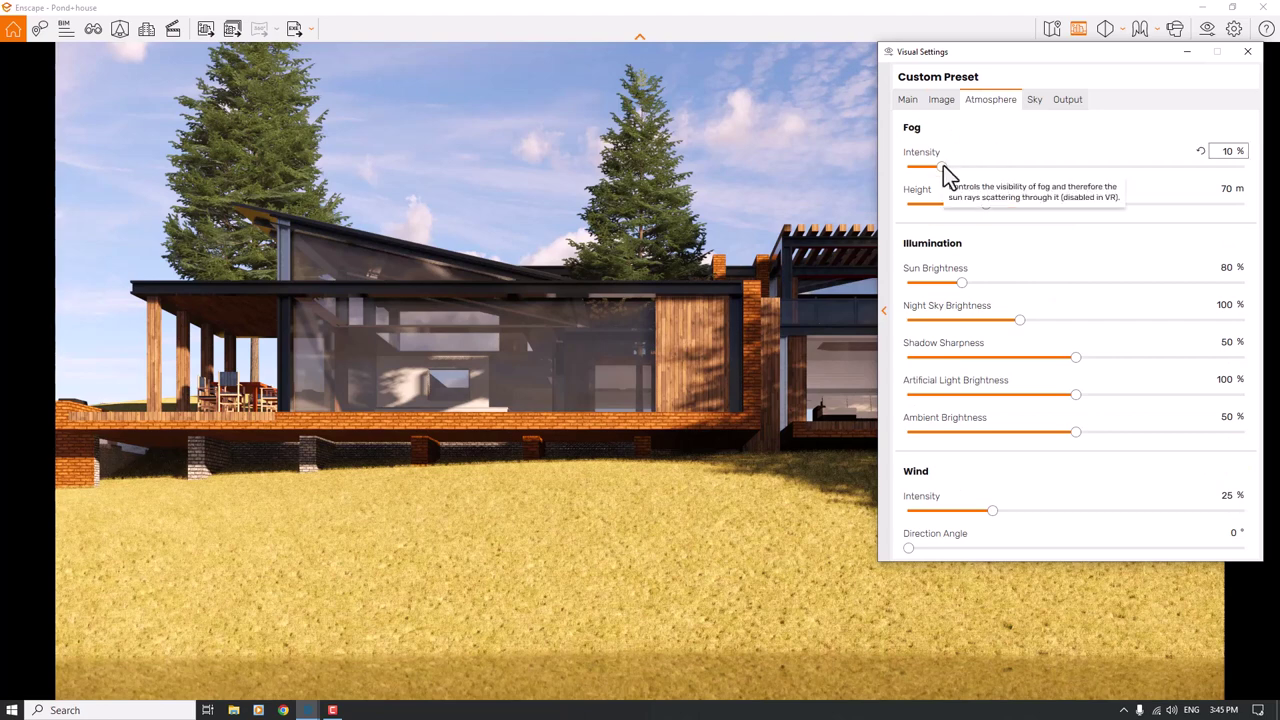
{"action": "left_click_drag", "start_coordinate": [943, 165], "coordinate": [823, 170]}
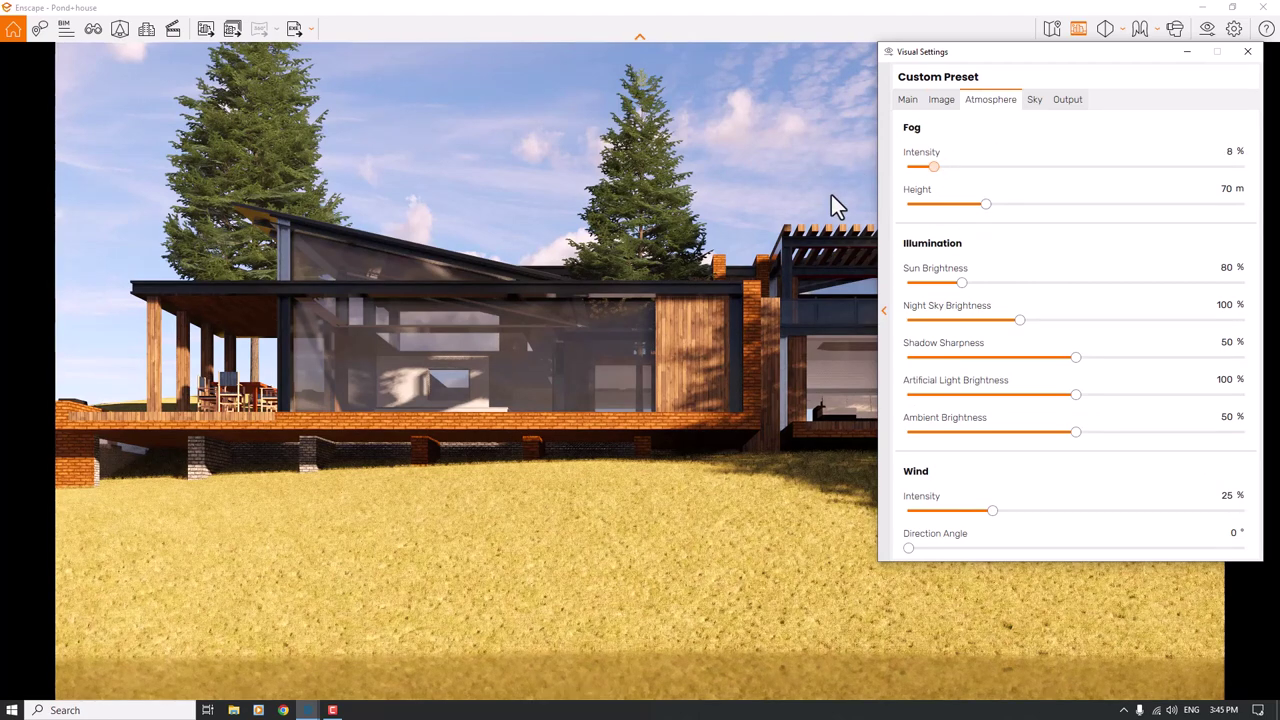
{"action": "key", "text": "Home"}
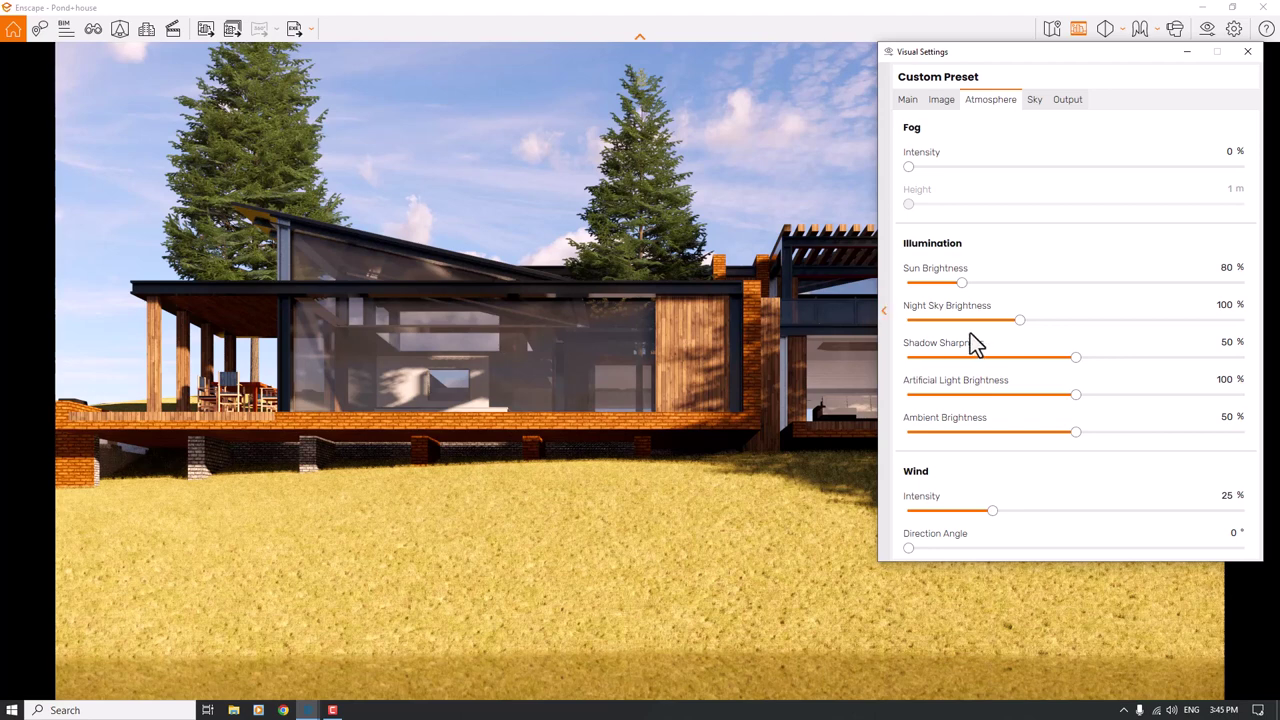
{"action": "left_click_drag", "start_coordinate": [1017, 320], "coordinate": [905, 320]}
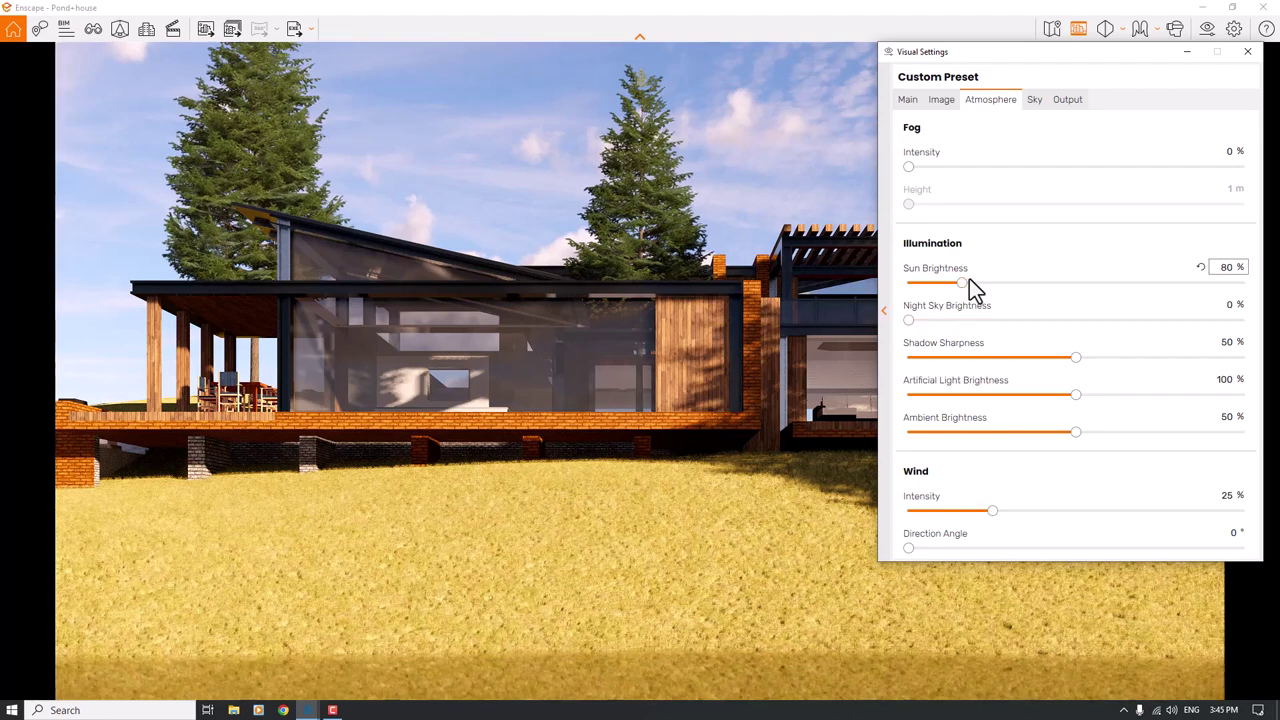
- Try lower sun brightness values, including 34% and 40%
{"action": "left_click_drag", "start_coordinate": [966, 284], "coordinate": [961, 282]}
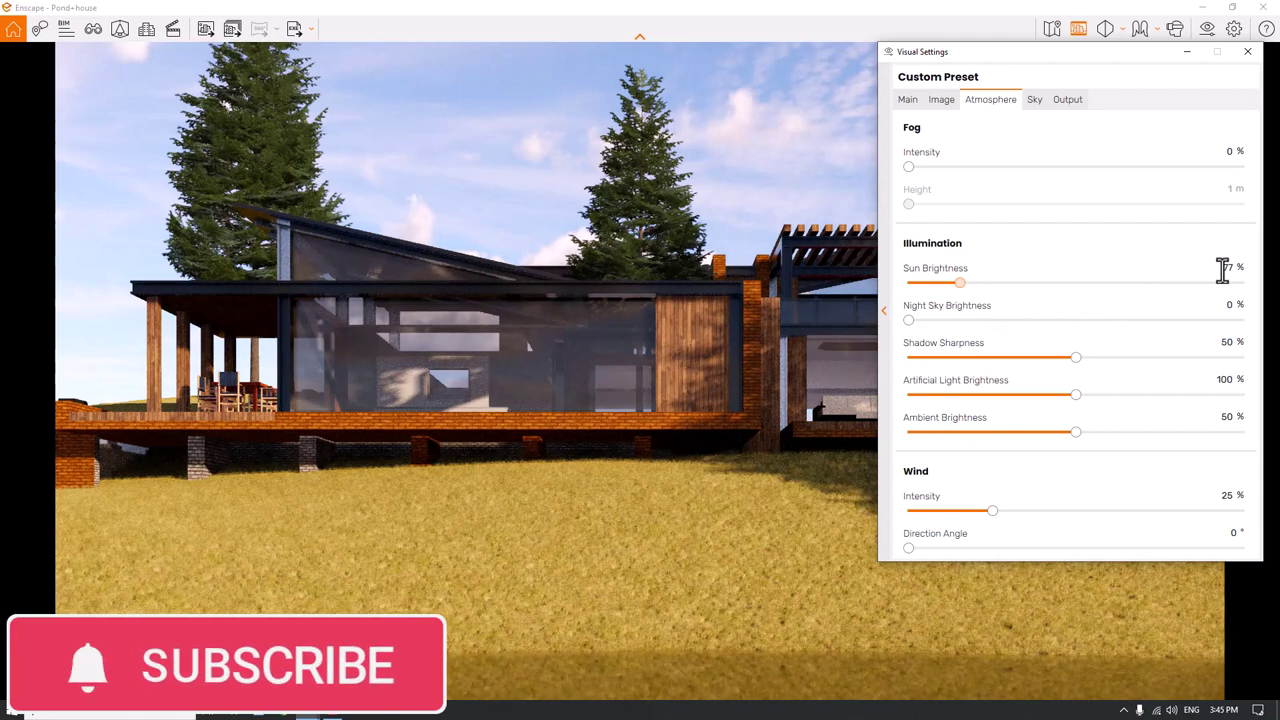
{"action": "left_click", "coordinate": [1220, 271]}
{"action": "type", "text": "34"}
{"action": "key", "text": "Return"}
{"action": "type", "text": "40"}
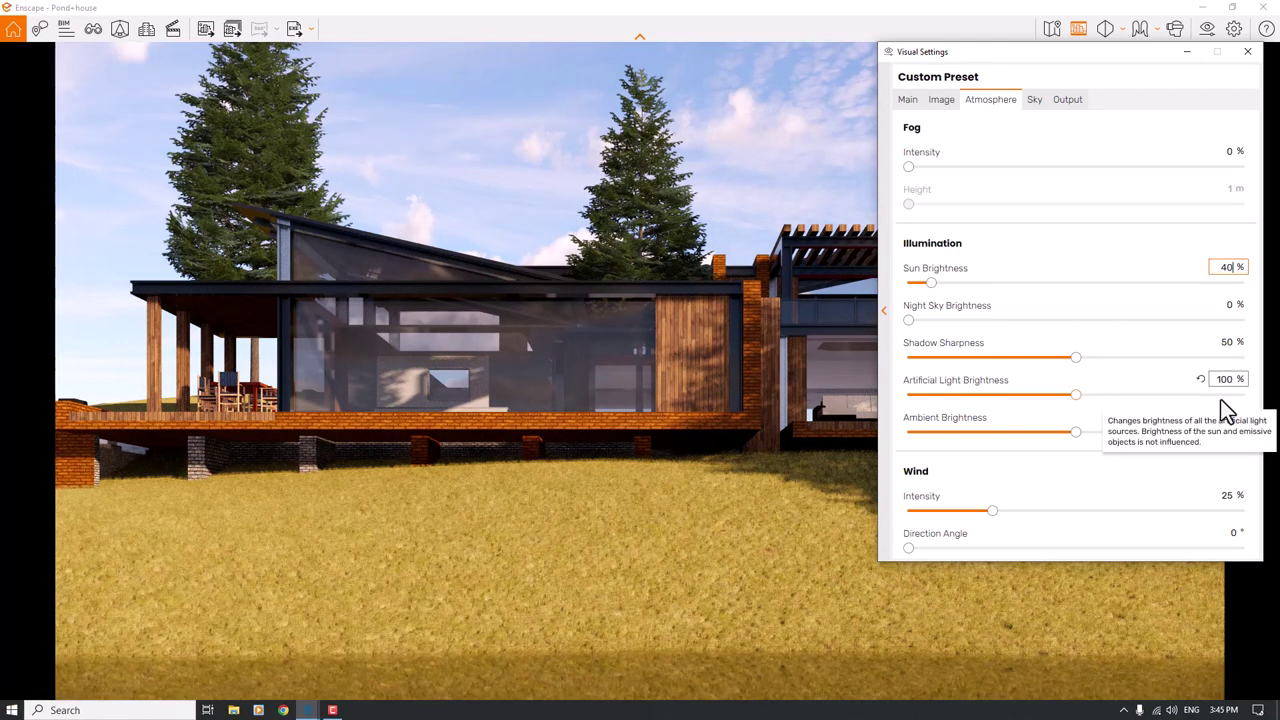
{"action": "key", "text": "Return"}
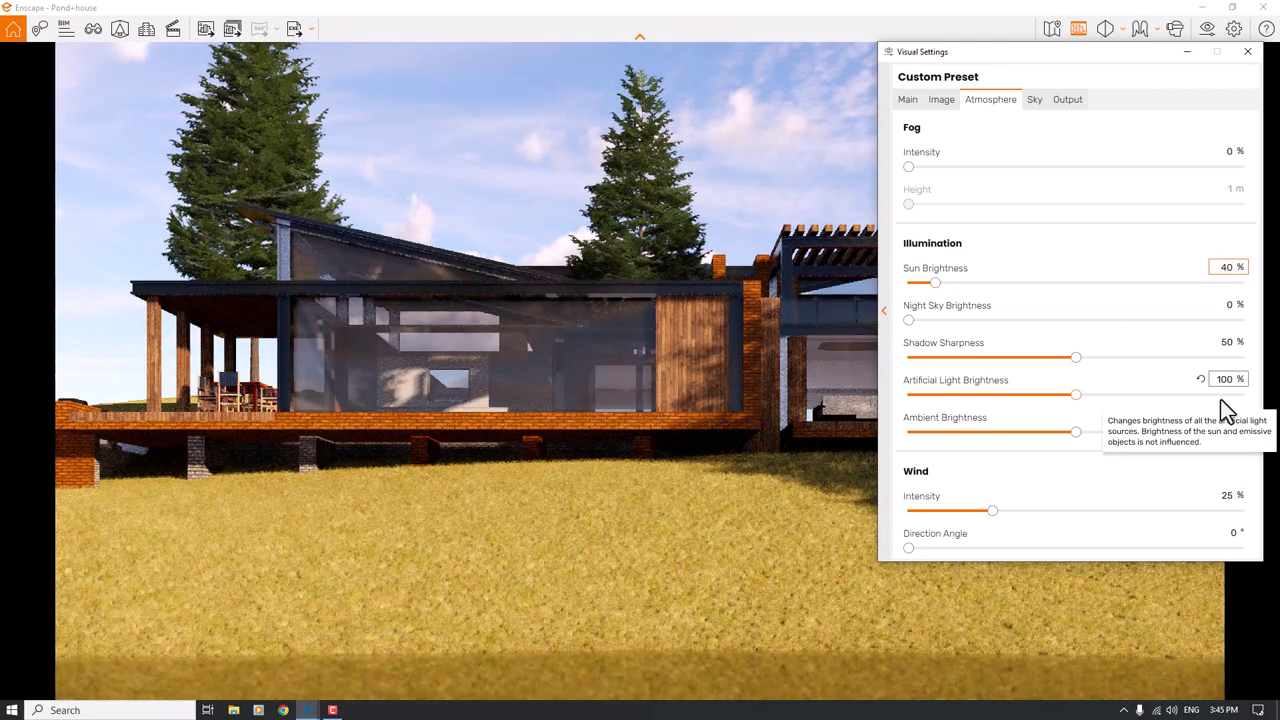
- Set the sun brightness to 56%
{"action": "left_click", "coordinate": [1228, 267]}
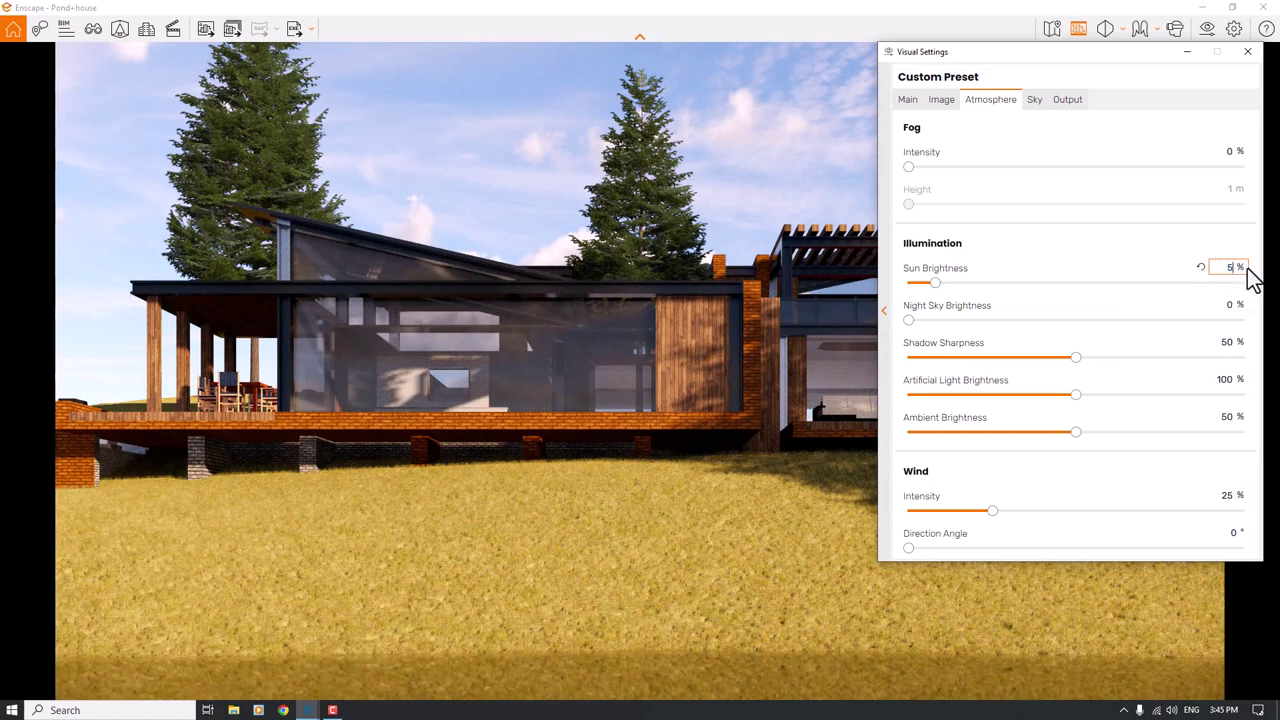
{"action": "type", "text": "56"}
{"action": "key", "text": "Return"}
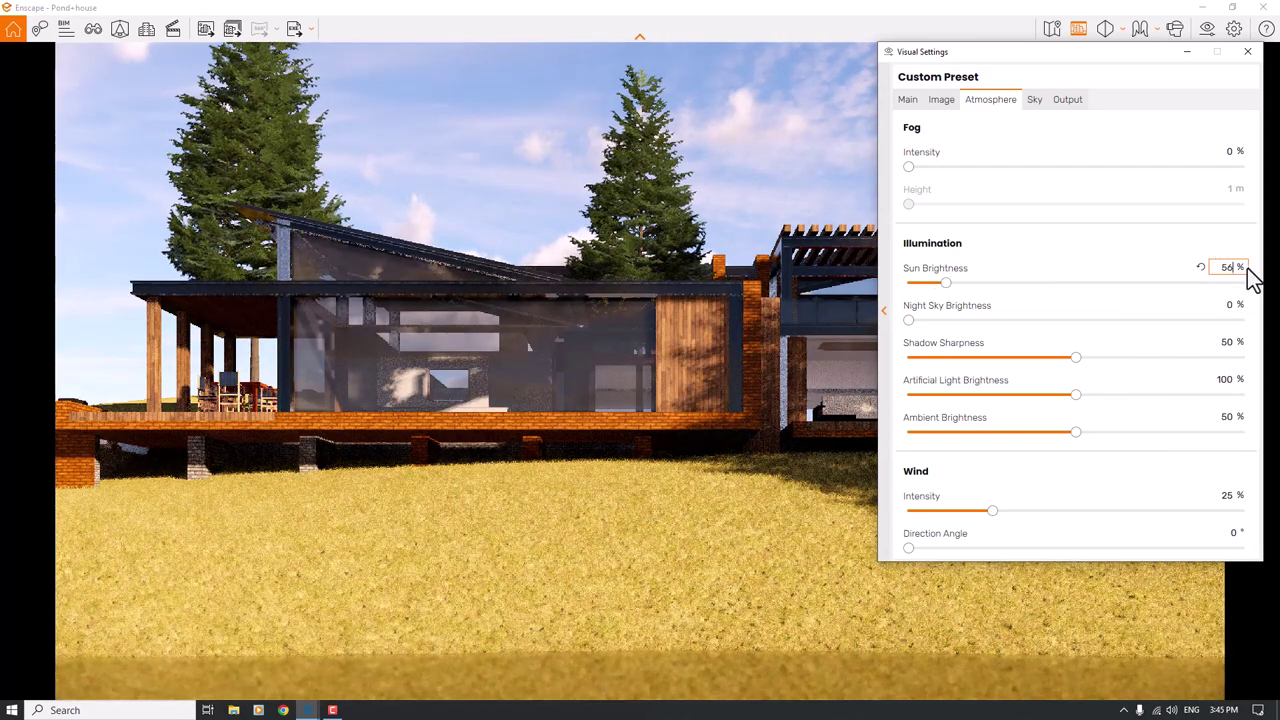
- Set the shadow sharpness and the wind intensity to 0%
{"action": "left_click", "coordinate": [1226, 342]}
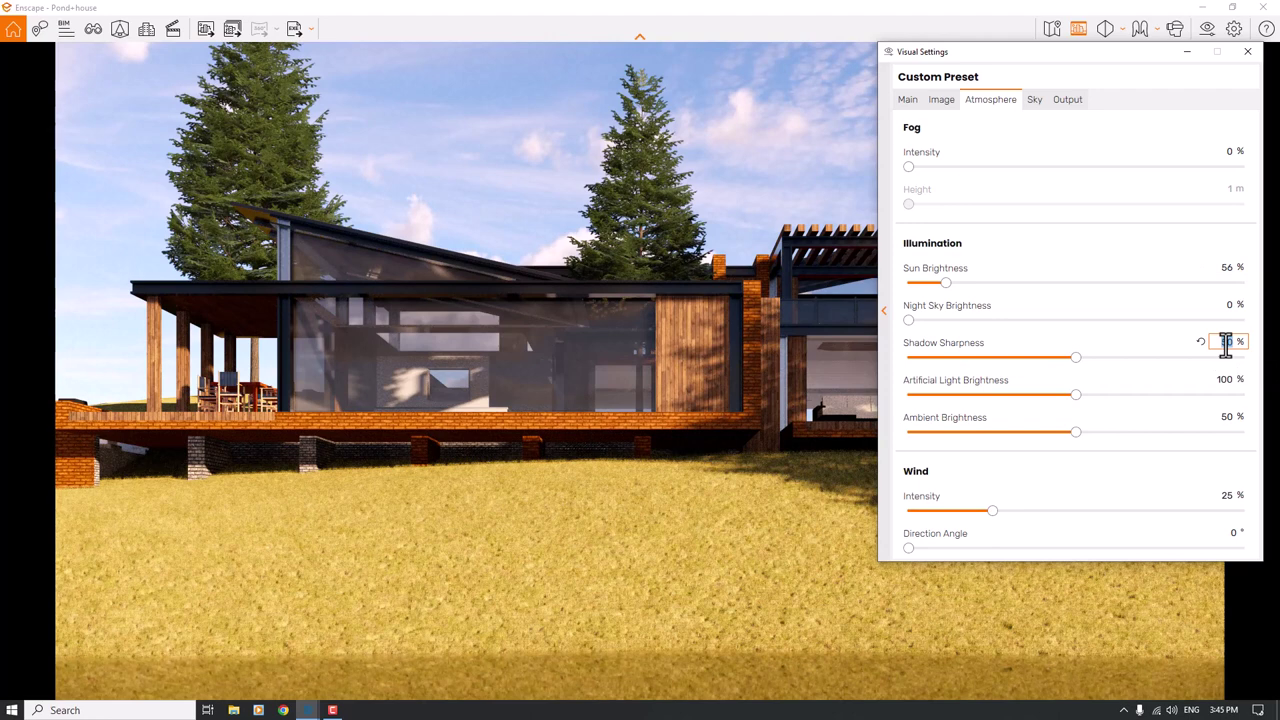
{"action": "key", "text": "Return"}
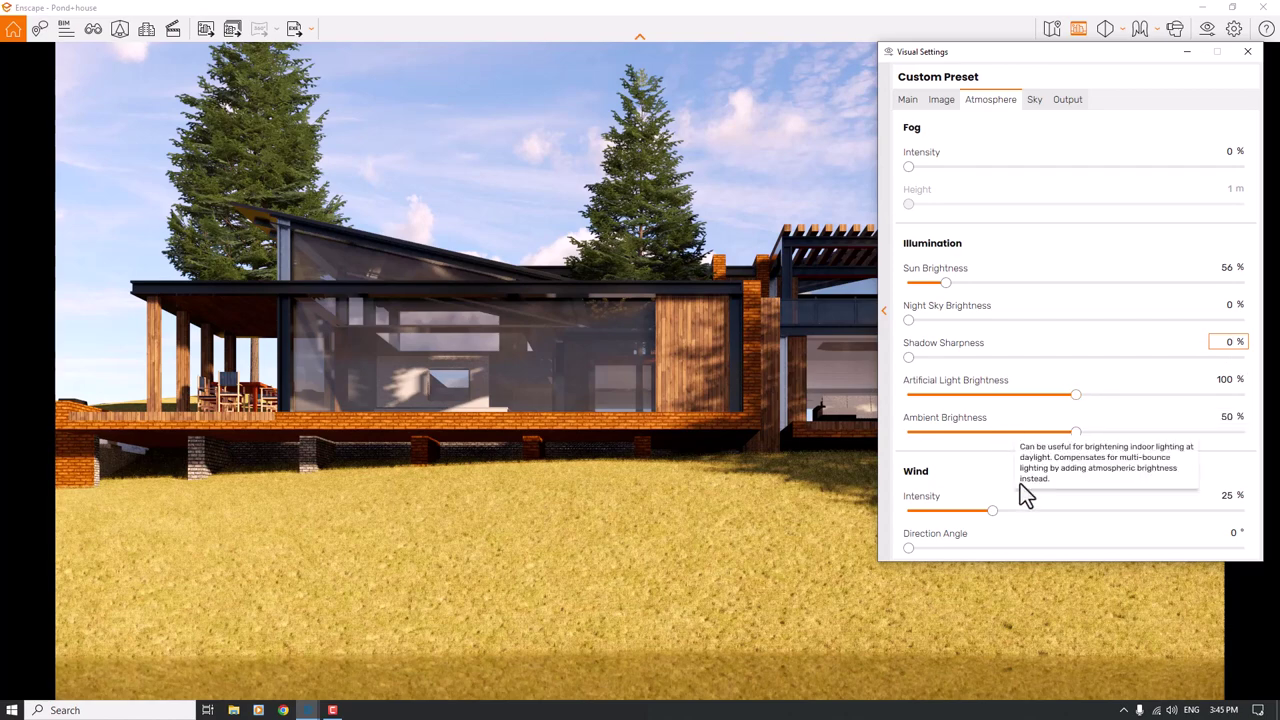
{"action": "left_click", "coordinate": [1222, 496]}
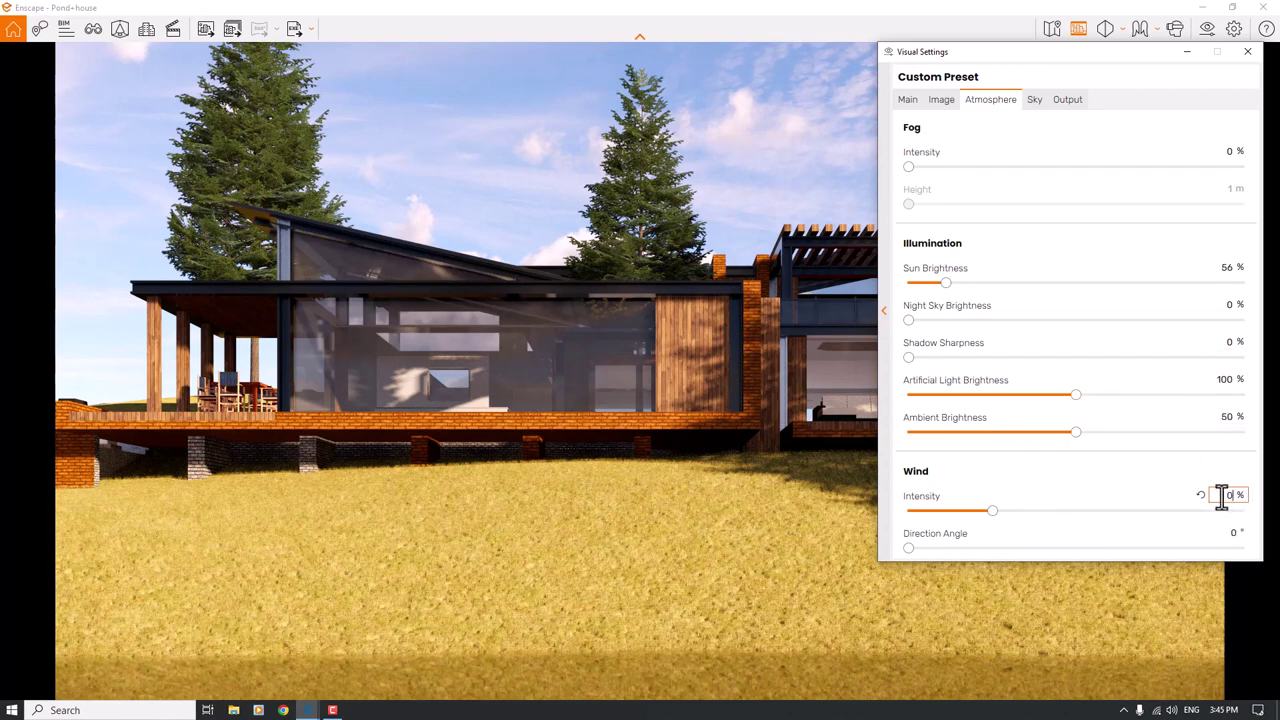
{"action": "type", "text": "0"}
{"action": "key", "text": "Return"}
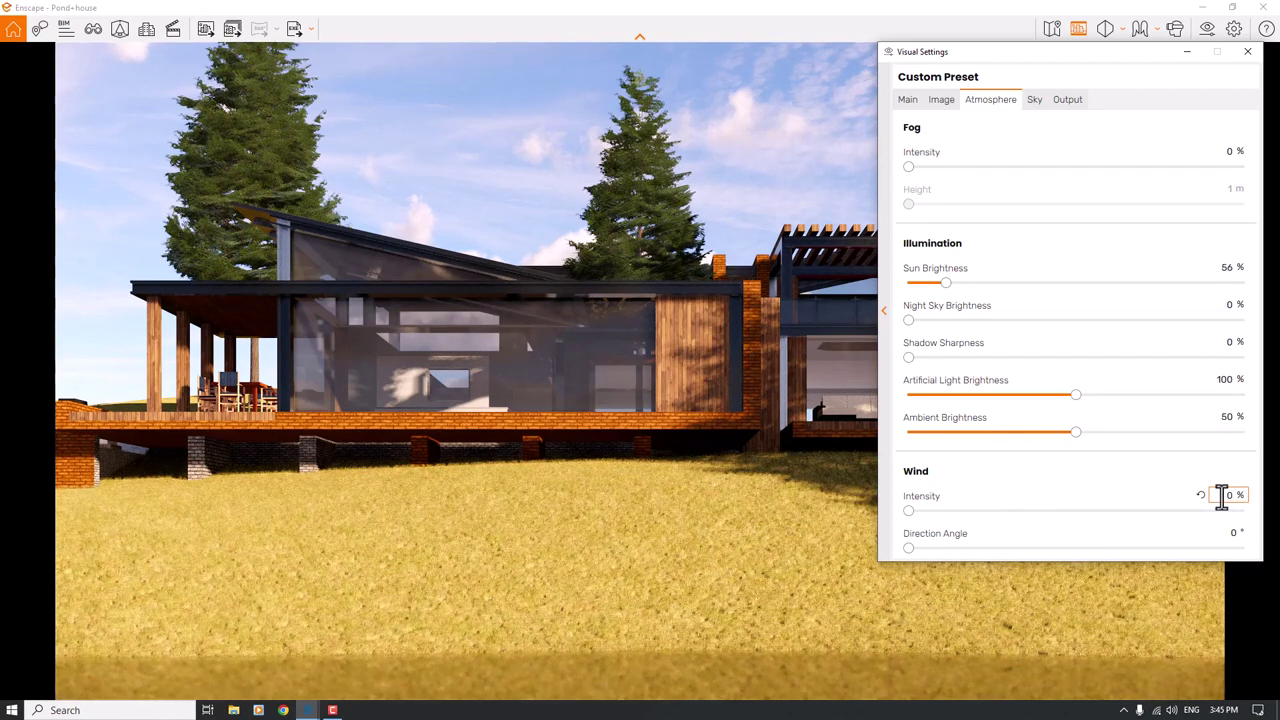
- Change the sky's horizon source to White Cubes
{"action": "left_click", "coordinate": [1036, 100]}
{"action": "left_click", "coordinate": [1042, 181]}
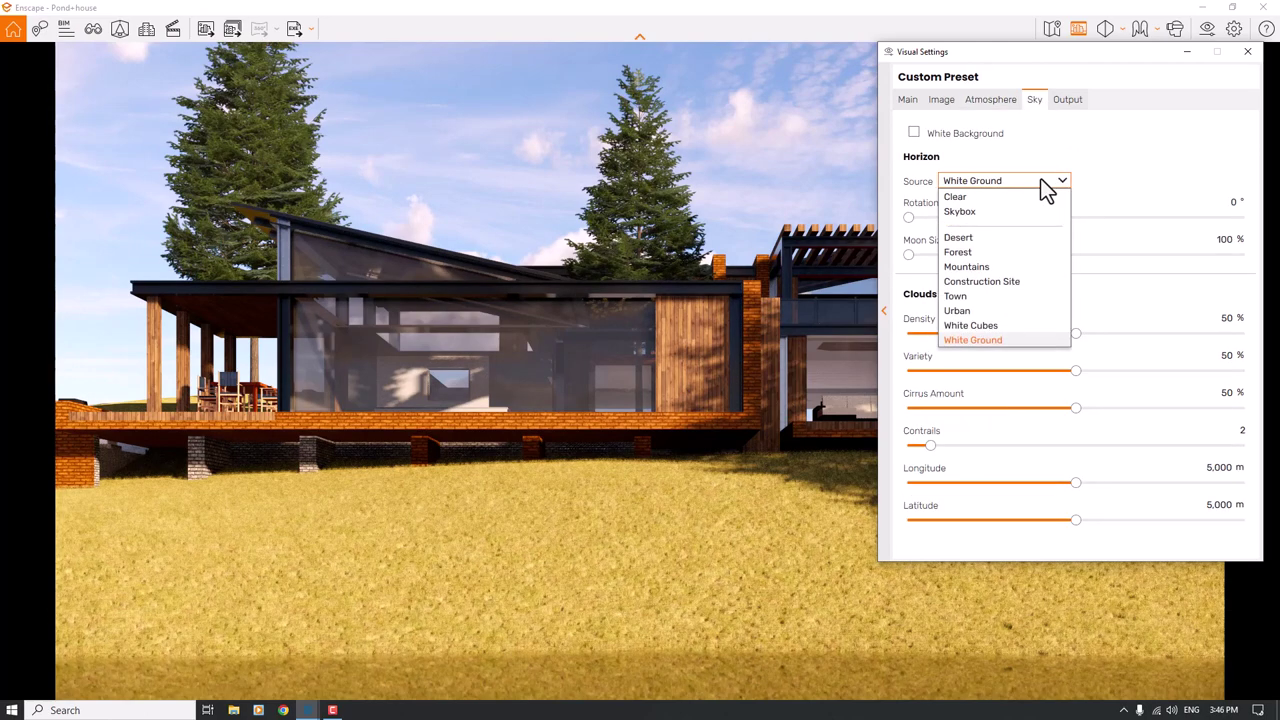
{"action": "left_click", "coordinate": [1004, 325]}
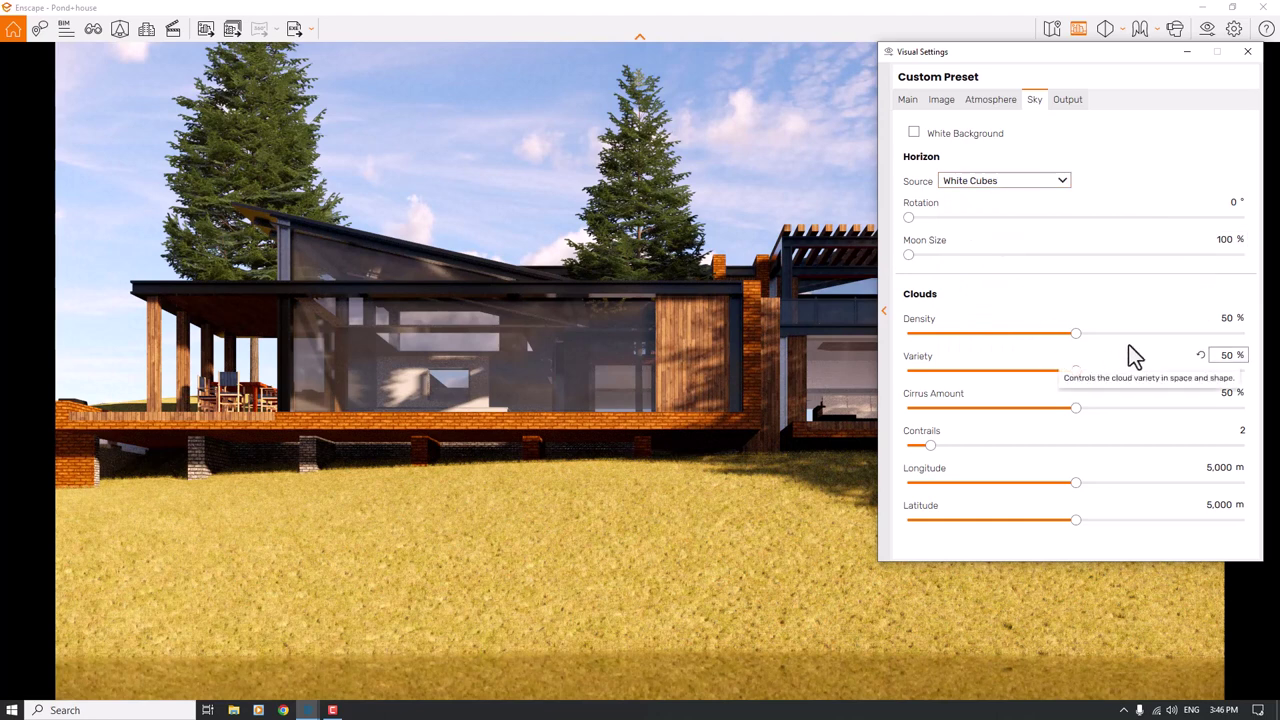
- Clear the sky by setting cloud density, variety and cirrus amount to 0% and contrails to 0
{"action": "double_click", "coordinate": [1227, 318]}
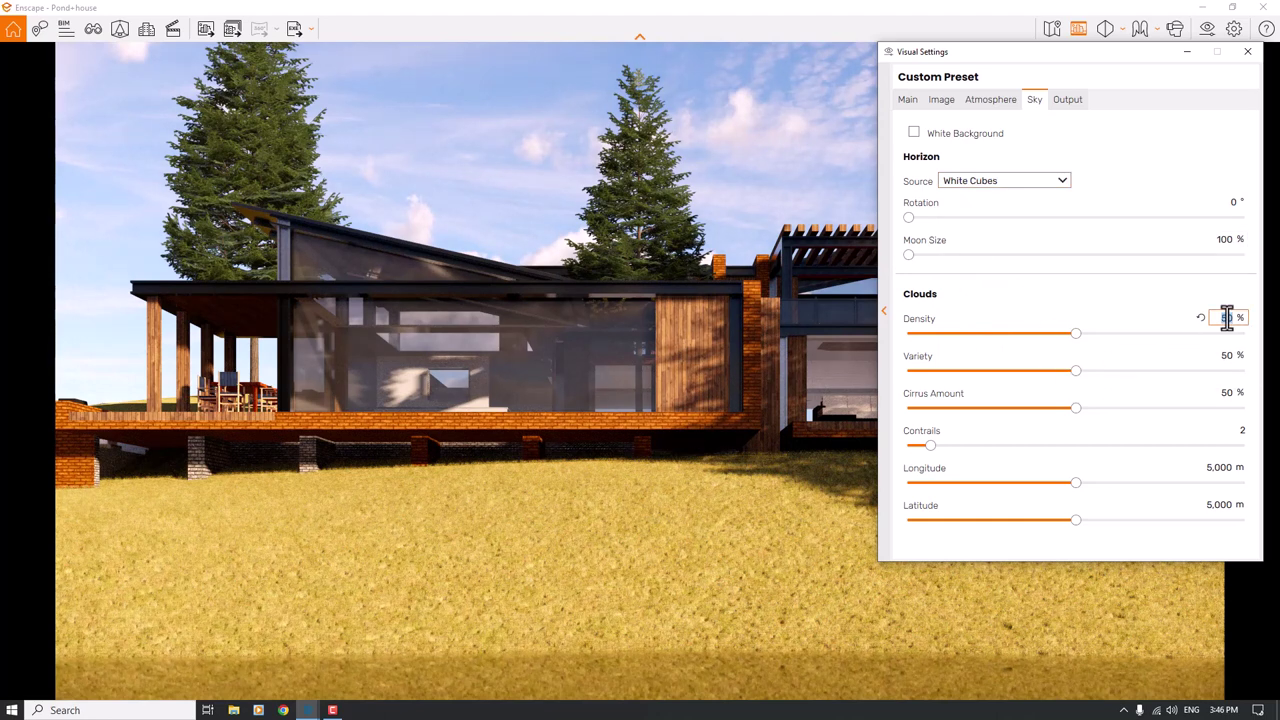
{"action": "type", "text": "0"}
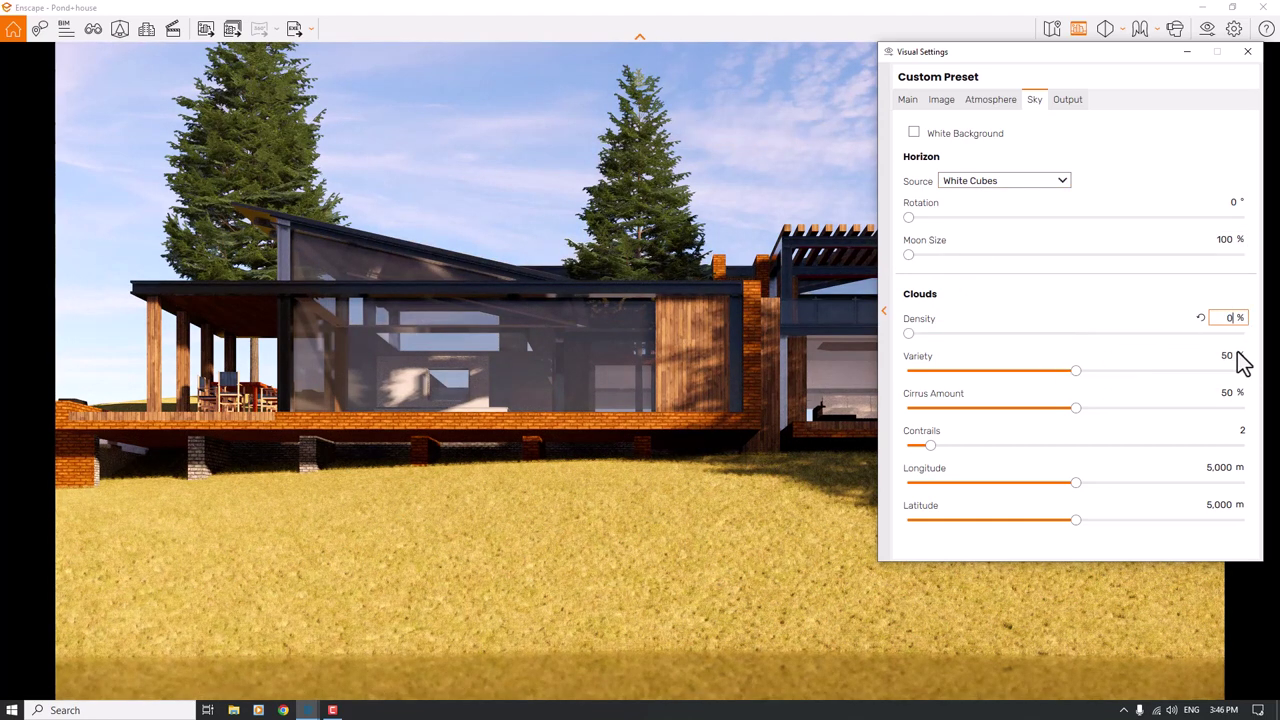
{"action": "double_click", "coordinate": [1226, 355]}
{"action": "type", "text": "0"}
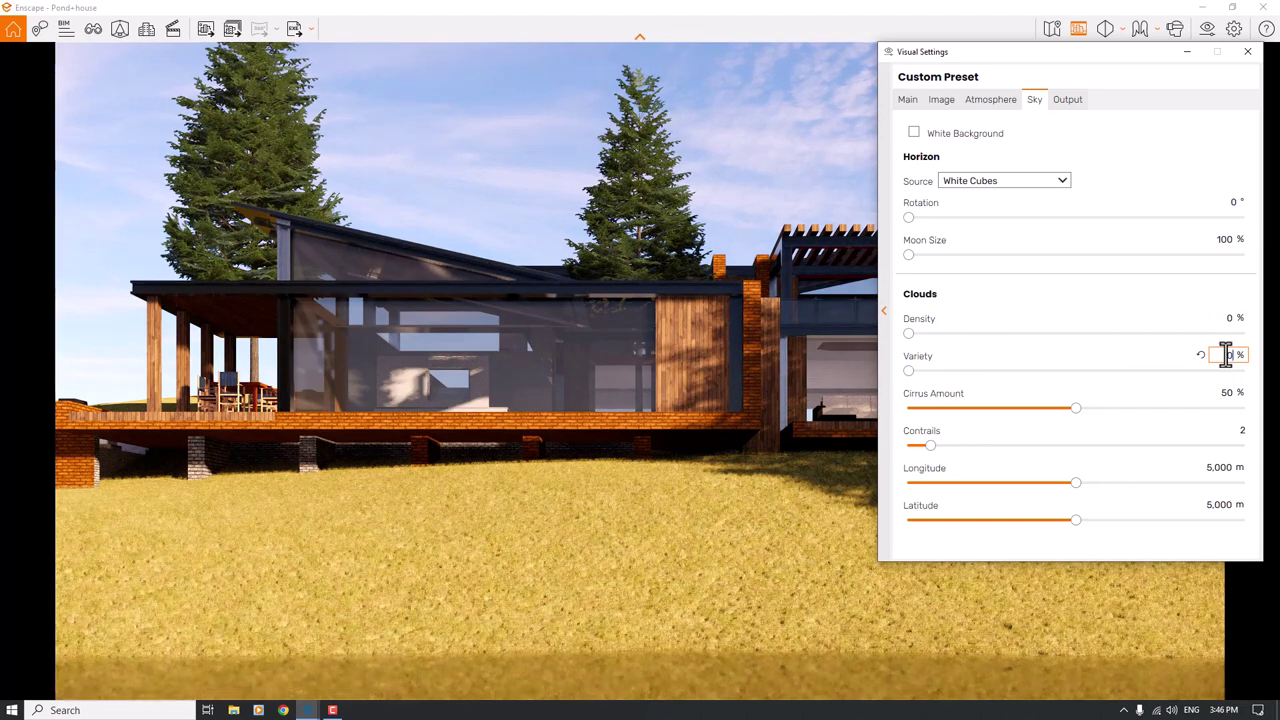
{"action": "double_click", "coordinate": [1229, 392]}
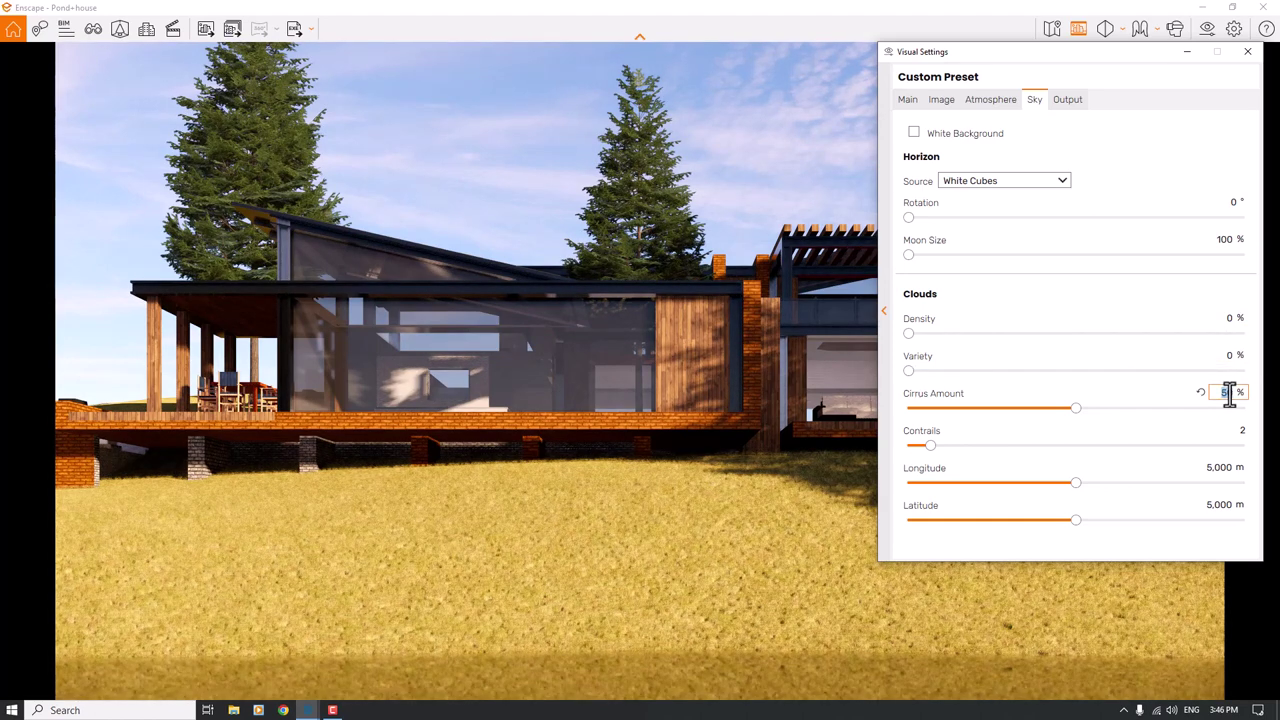
{"action": "type", "text": "0"}
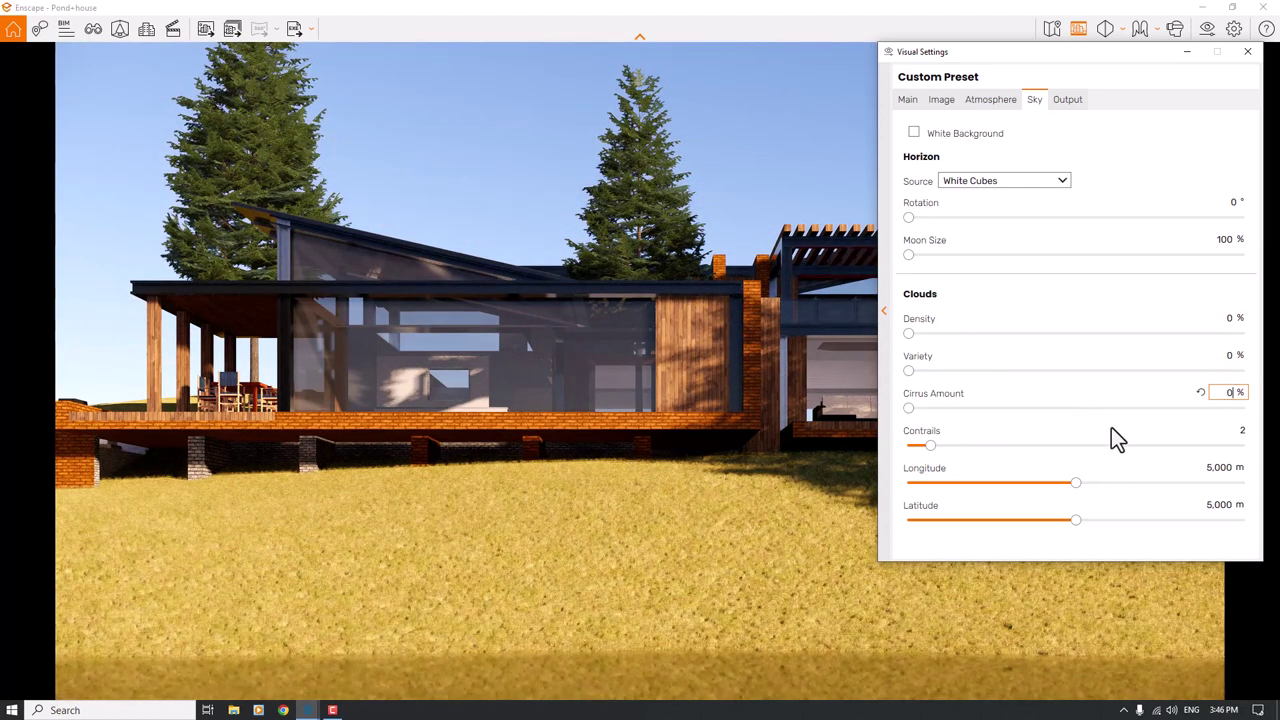
{"action": "double_click", "coordinate": [1243, 437]}
{"action": "type", "text": "0"}
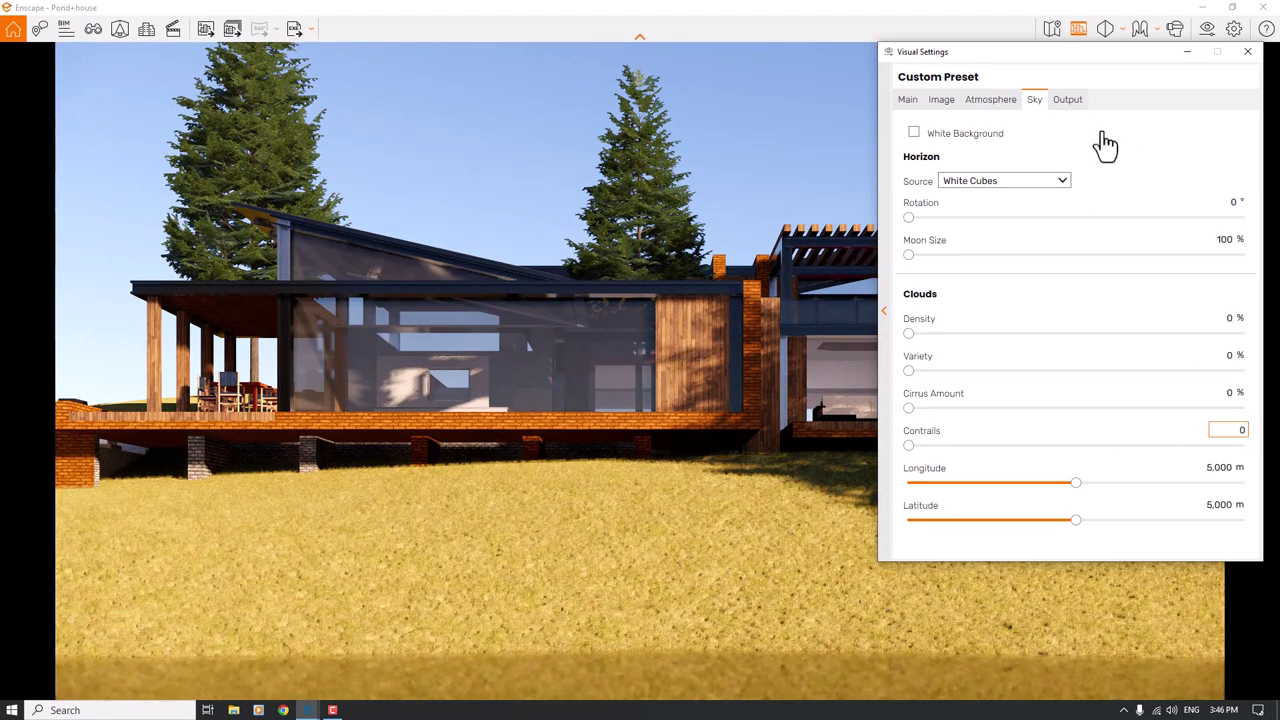
- Set the output image file format to JPEG Image (*.jpg)
{"action": "left_click", "coordinate": [1070, 100]}
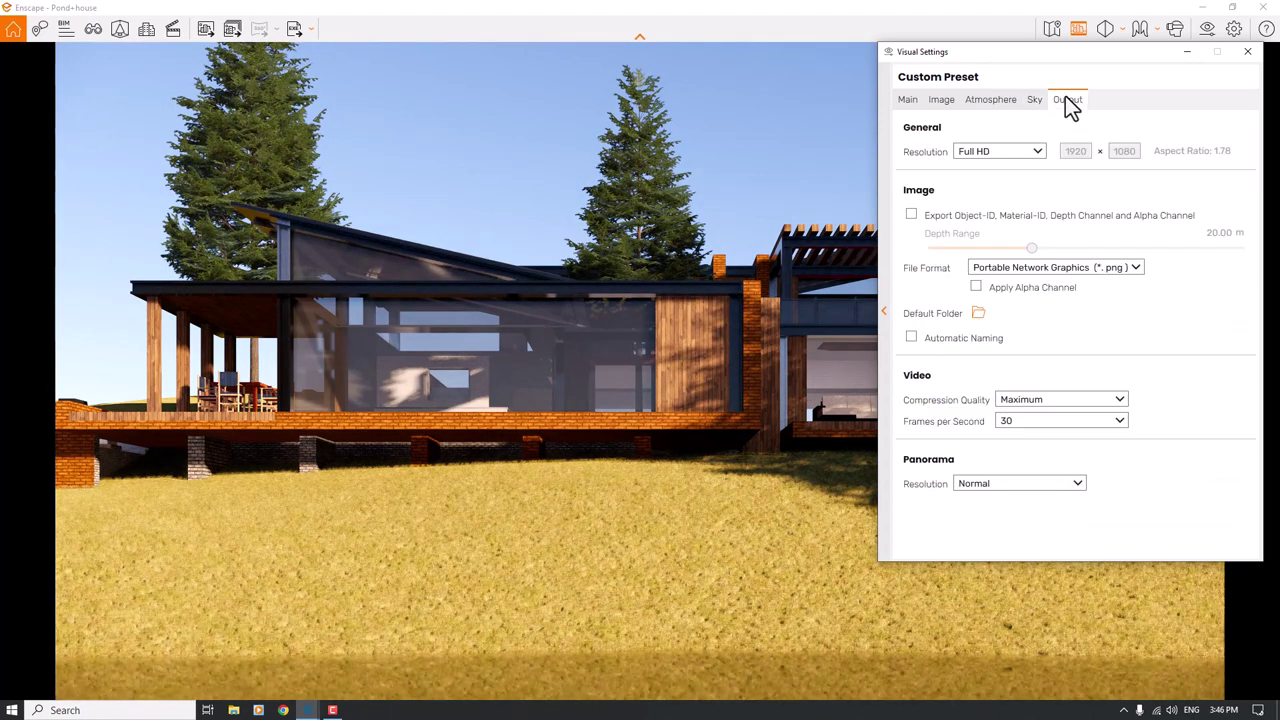
{"action": "left_click", "coordinate": [1034, 268]}
{"action": "left_click", "coordinate": [1028, 298]}
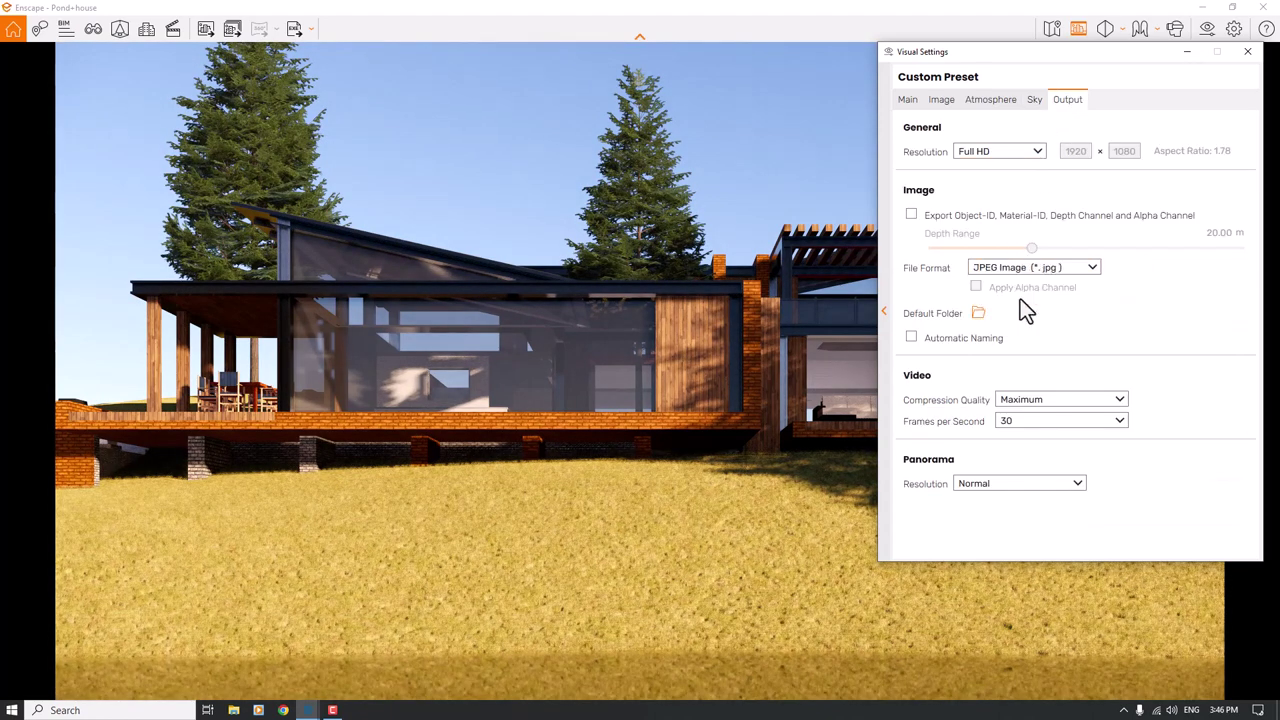
- Raise the rendering quality to Ultra and close the visual settings
{"action": "left_click", "coordinate": [909, 104]}
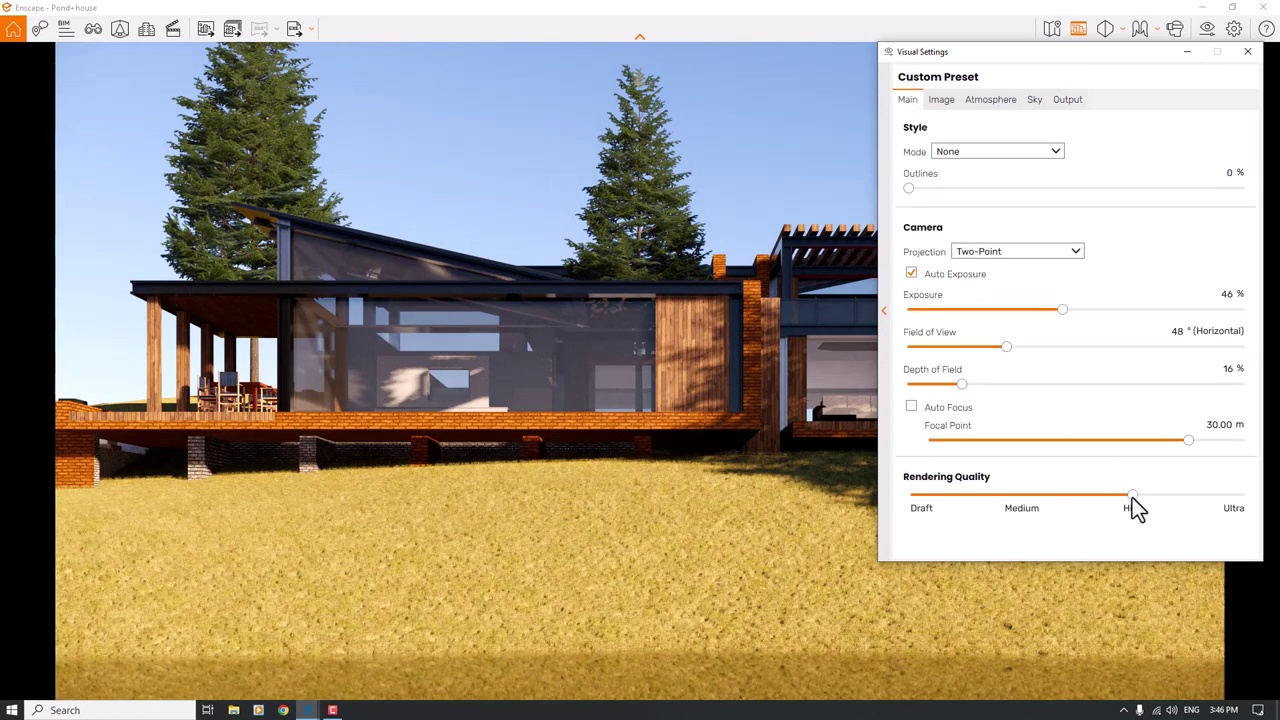
{"action": "left_click_drag", "start_coordinate": [1132, 497], "coordinate": [1242, 495]}
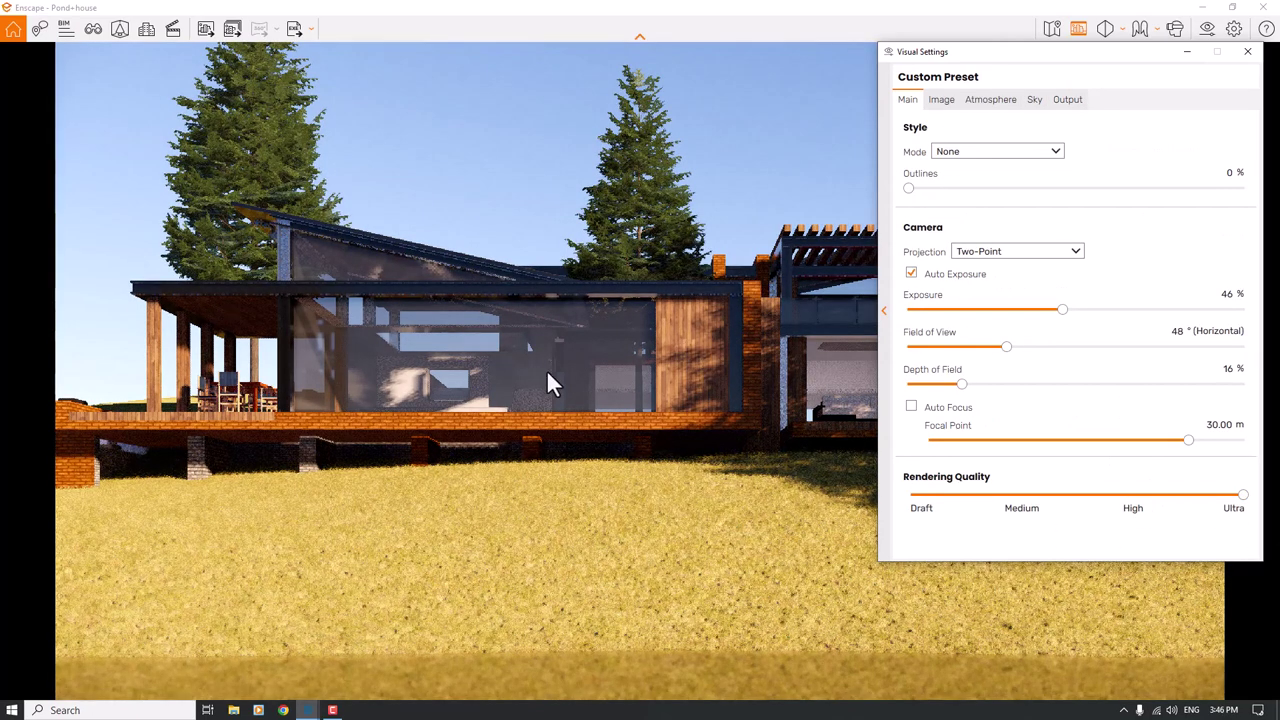
{"action": "left_click", "coordinate": [1247, 51]}
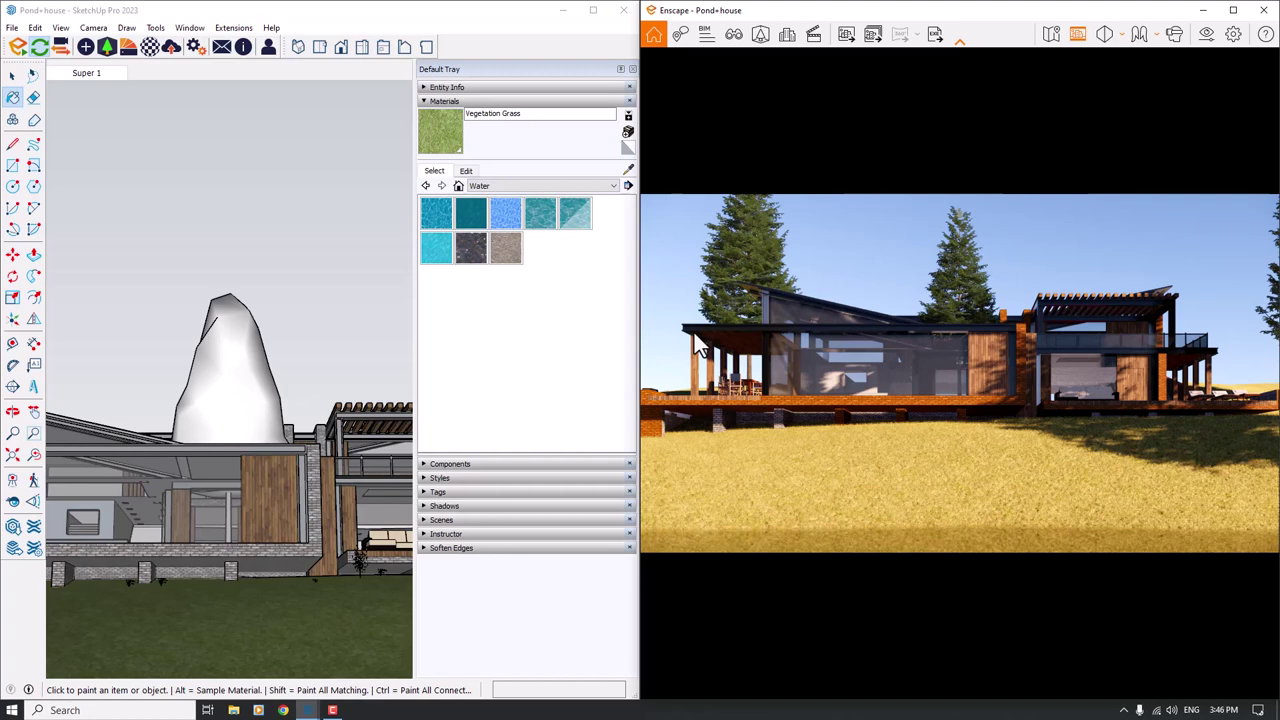
- In SketchUp, close the Default Tray and switch to the Select tool, viewing the whole house from above
{"action": "left_click", "coordinate": [631, 69]}
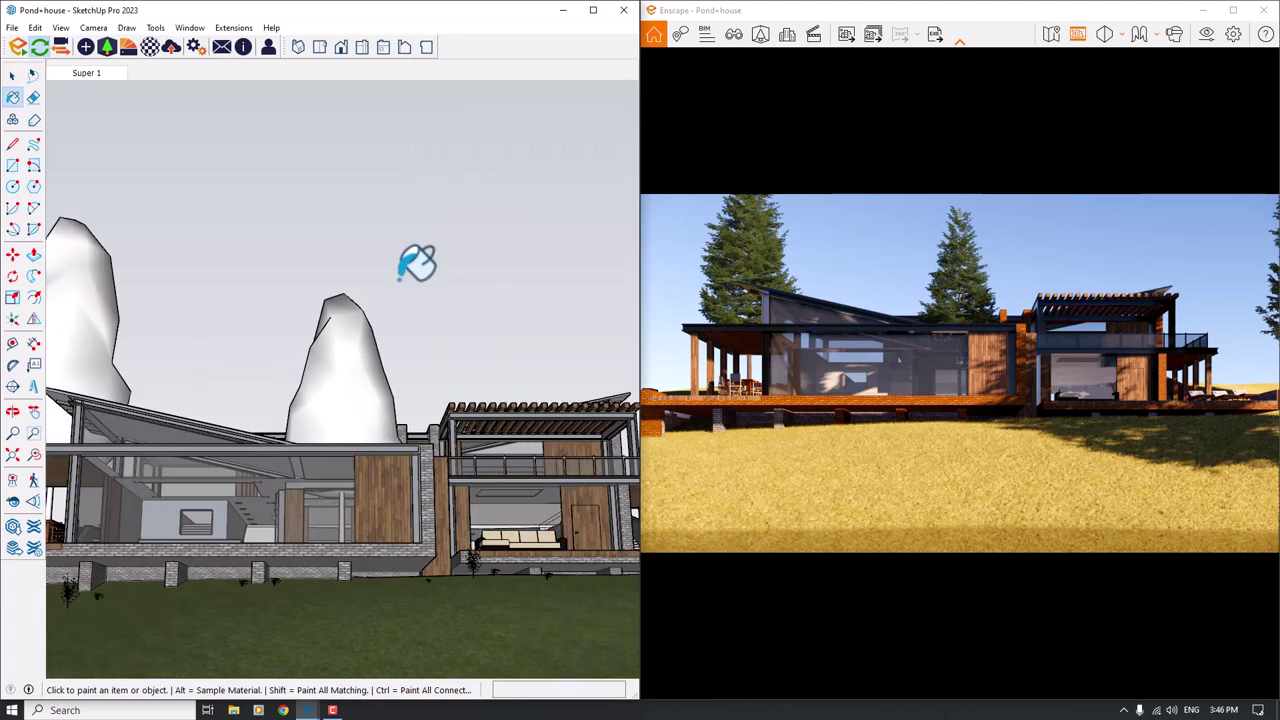
{"action": "key", "text": "space"}
{"action": "middle_click_drag", "start_coordinate": [323, 320], "coordinate": [420, 462]}
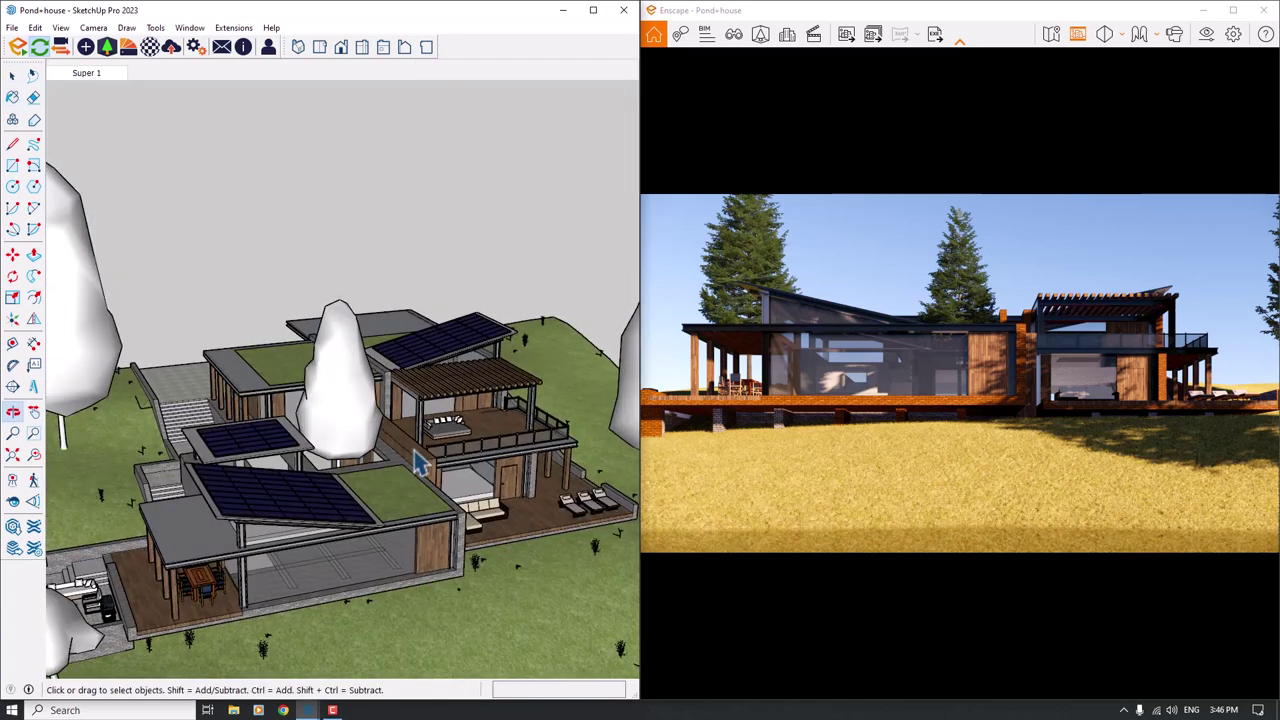
- Copy the large tree on the lawn by the outdoor stairs about 20 m toward the seating terrace
{"action": "scroll", "coordinate": [420, 462], "scroll_direction": "down", "scroll_amount": 8}
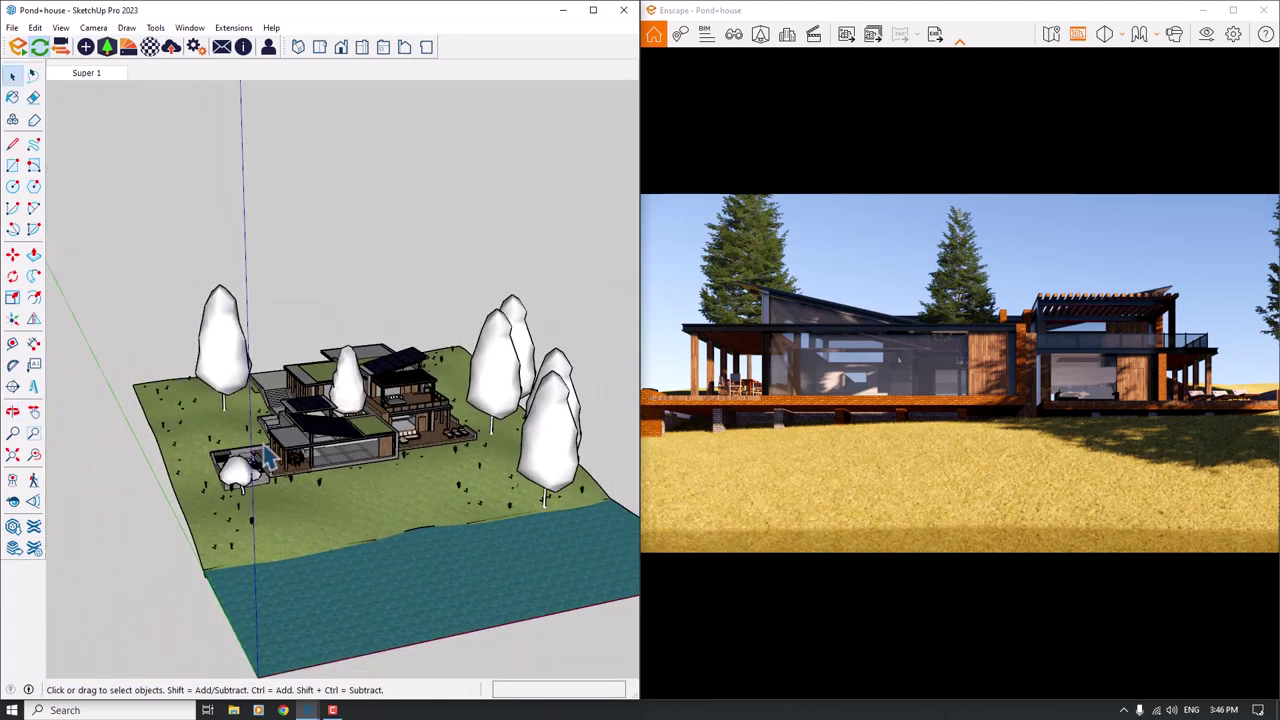
{"action": "scroll", "coordinate": [268, 458], "scroll_direction": "up", "scroll_amount": 5}
{"action": "left_click", "coordinate": [165, 330]}
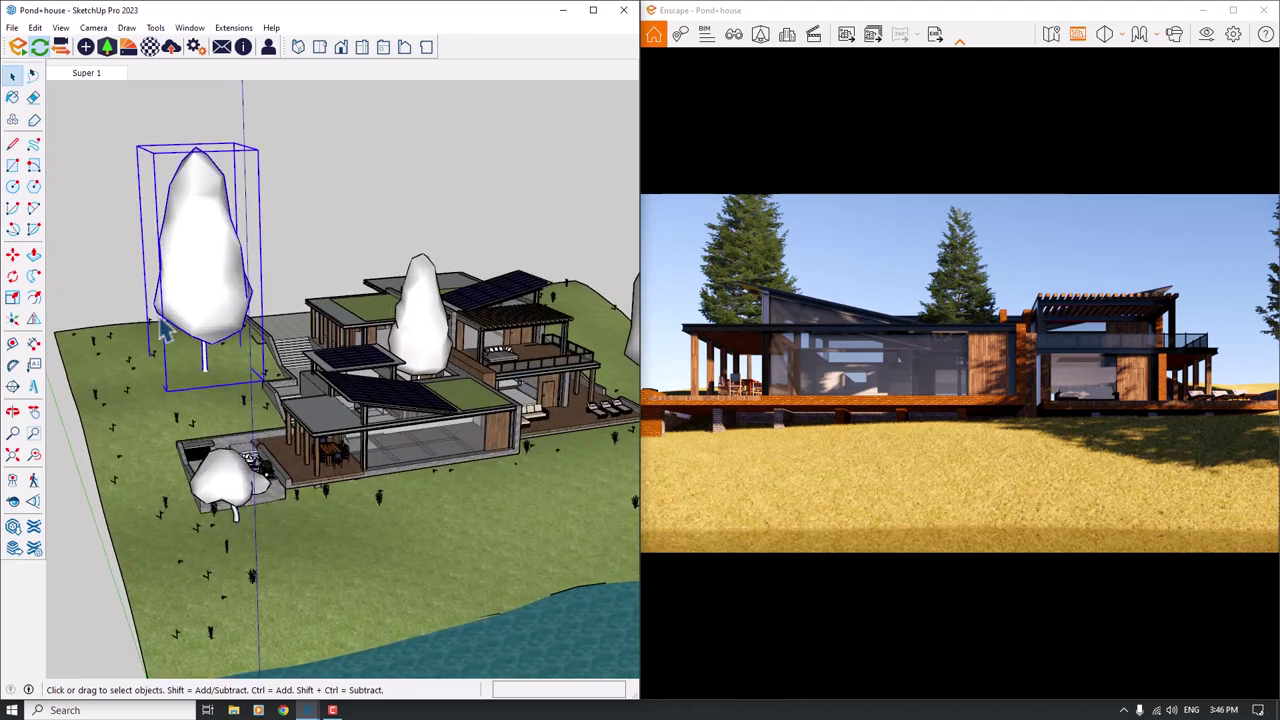
{"action": "key", "text": "m"}
{"action": "middle_click_drag", "start_coordinate": [386, 371], "coordinate": [610, 345]}
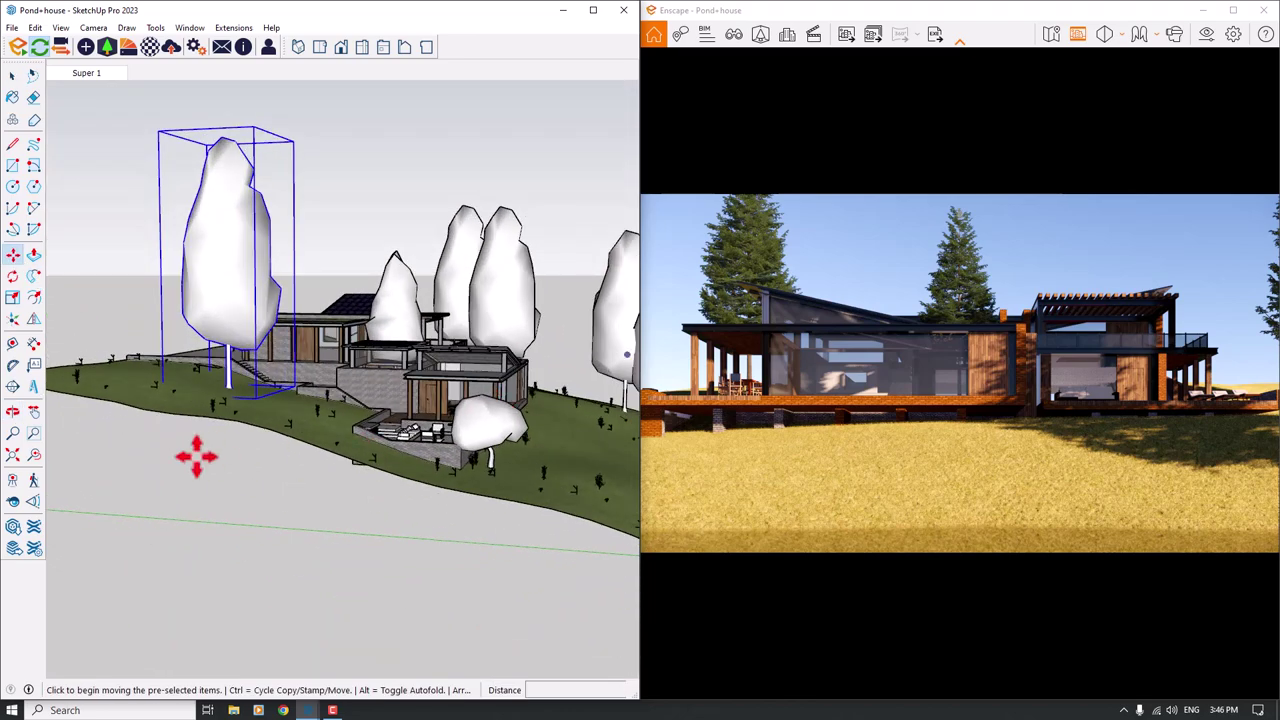
{"action": "key", "text": "ctrl"}
{"action": "left_click", "coordinate": [180, 486]}
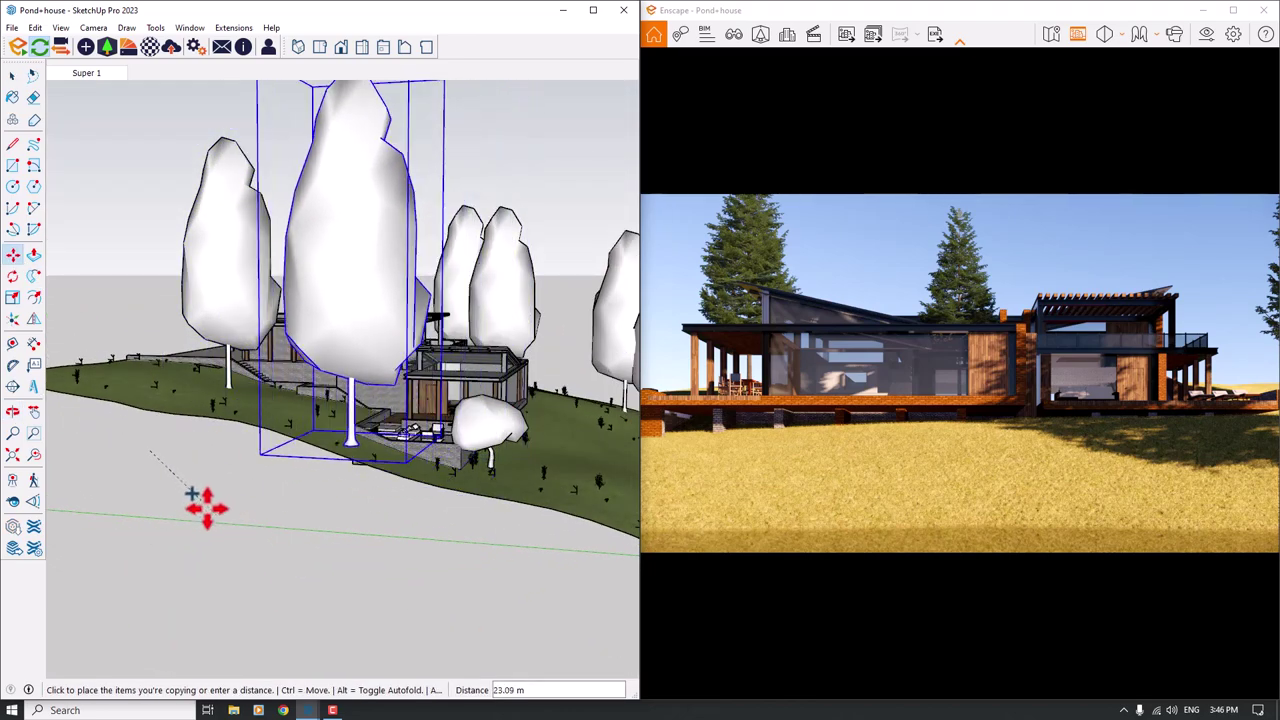
{"action": "left_click", "coordinate": [183, 475]}
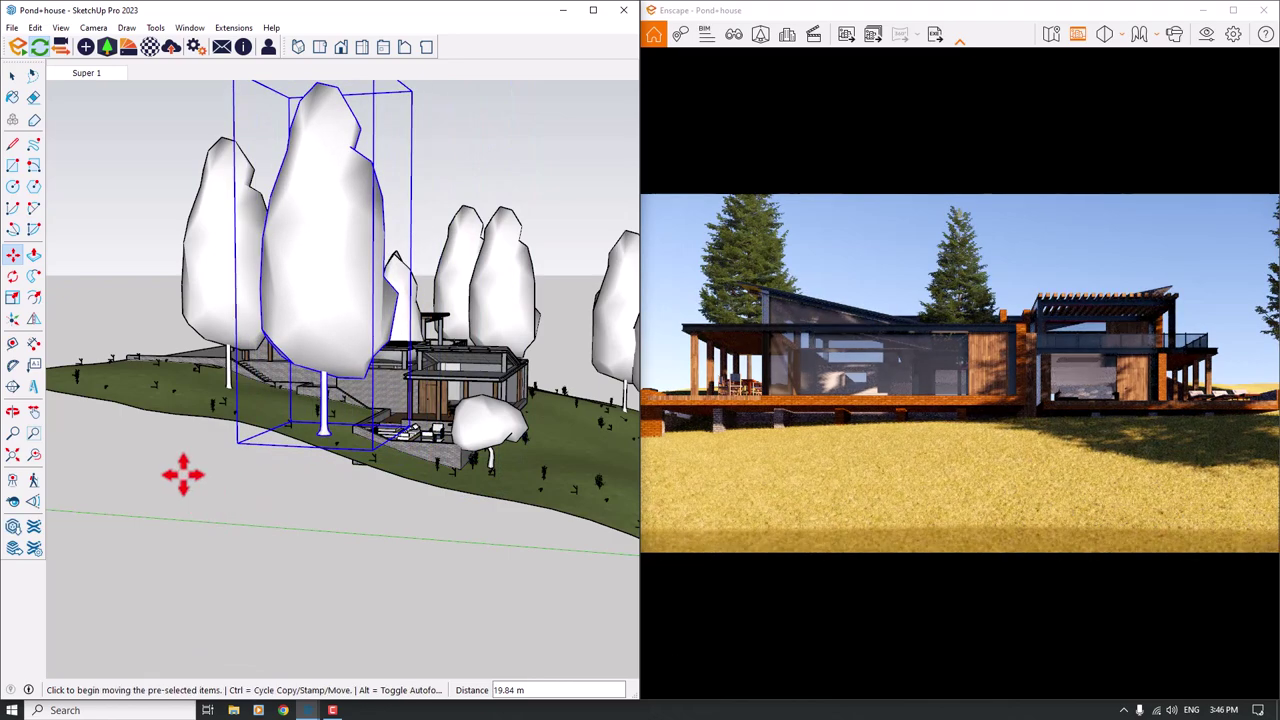
- Lower the tree copy about 3.9 m and move it 10 m horizontally onto the lawn near the seating terrace
{"action": "left_click", "coordinate": [180, 434]}
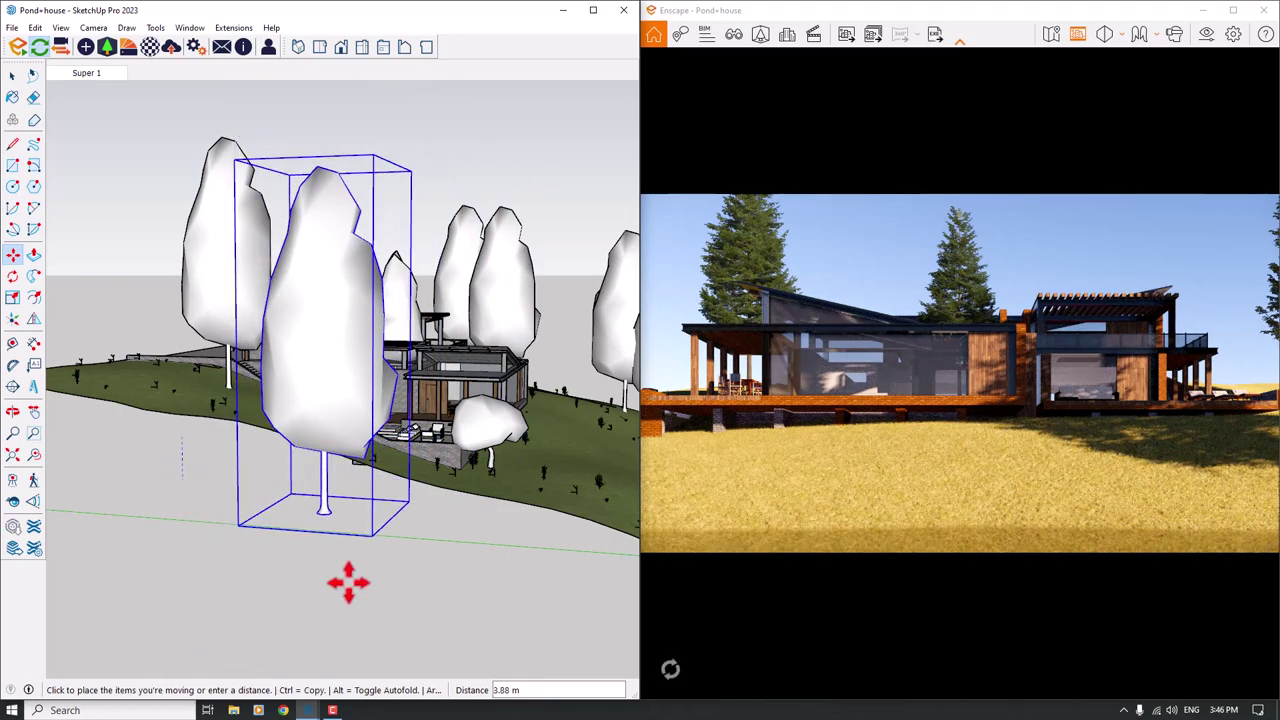
{"action": "mouse_move", "coordinate": [329, 571]}
{"action": "middle_mouse_down"}
{"action": "mouse_move", "coordinate": [77, 625]}
{"action": "mouse_move", "coordinate": [149, 557]}
{"action": "mouse_move", "coordinate": [360, 520]}
{"action": "mouse_move", "coordinate": [257, 549]}
{"action": "mouse_move", "coordinate": [79, 545]}
{"action": "middle_mouse_up"}
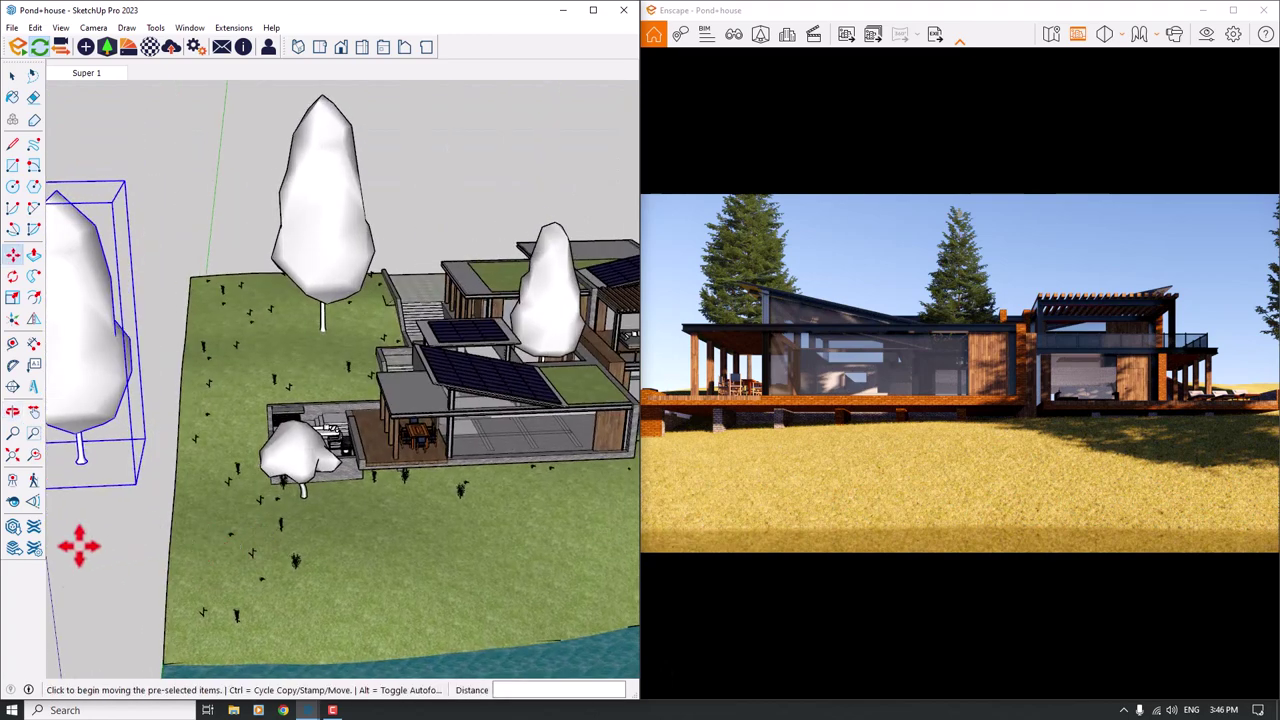
{"action": "left_click", "coordinate": [212, 539]}
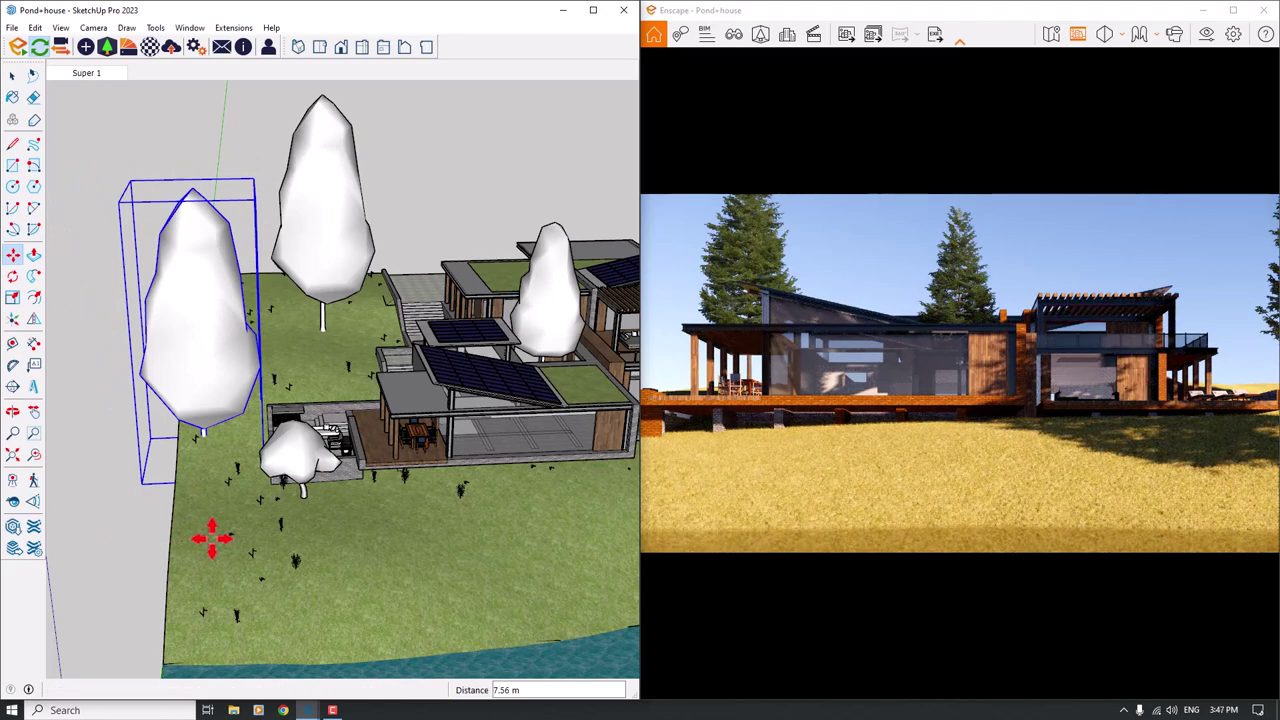
{"action": "type", "text": "10"}
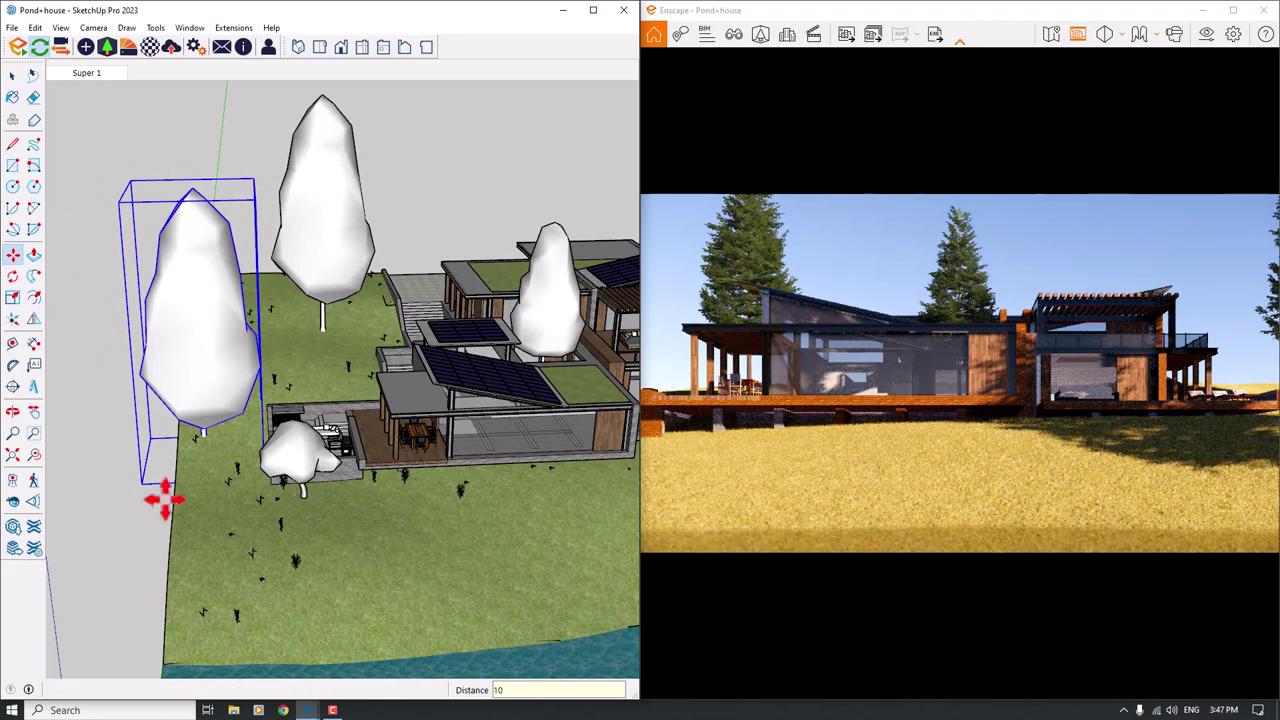
{"action": "key", "text": "Return"}
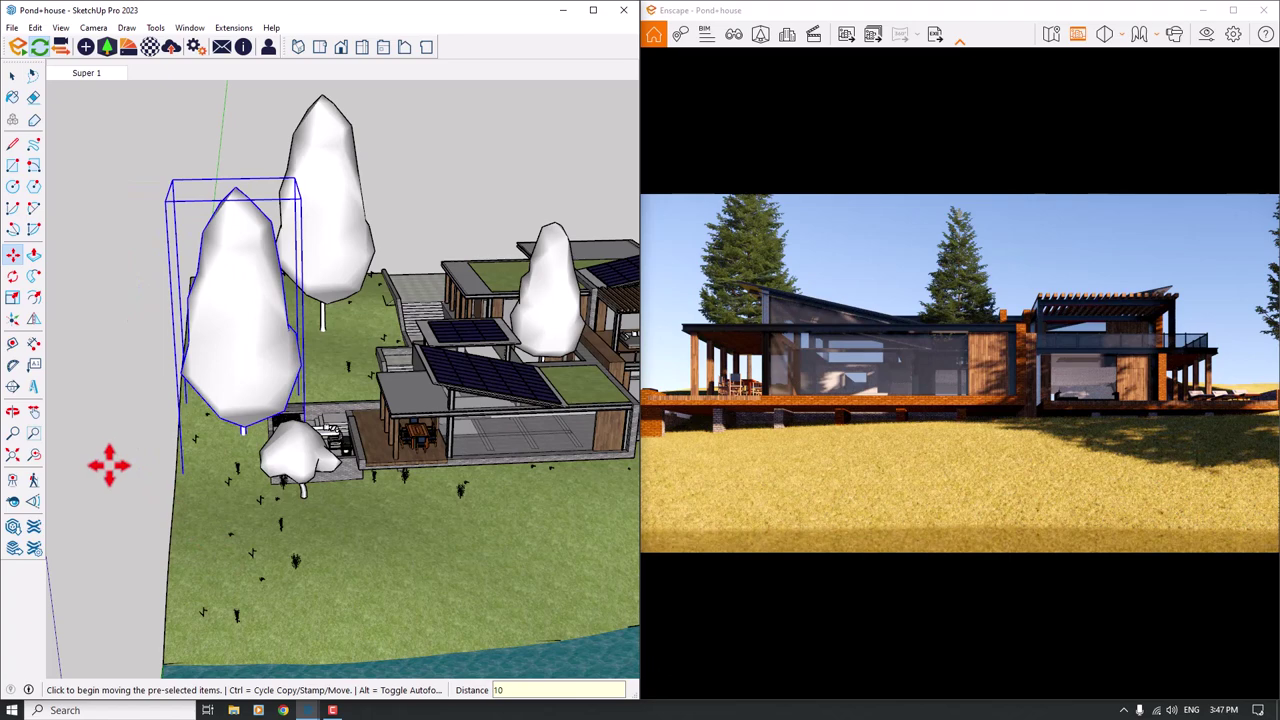
- Reposition the copied tree by its trunk on the grass behind the terrace wall and sink it about 1.3 m
{"action": "key", "text": "space"}
{"action": "mouse_move", "coordinate": [171, 480]}
{"action": "middle_mouse_down"}
{"action": "mouse_move", "coordinate": [528, 474]}
{"action": "mouse_move", "coordinate": [425, 475]}
{"action": "middle_mouse_up"}
{"action": "scroll", "coordinate": [425, 475], "scroll_direction": "up", "scroll_amount": 5}
{"action": "key", "text": "m"}
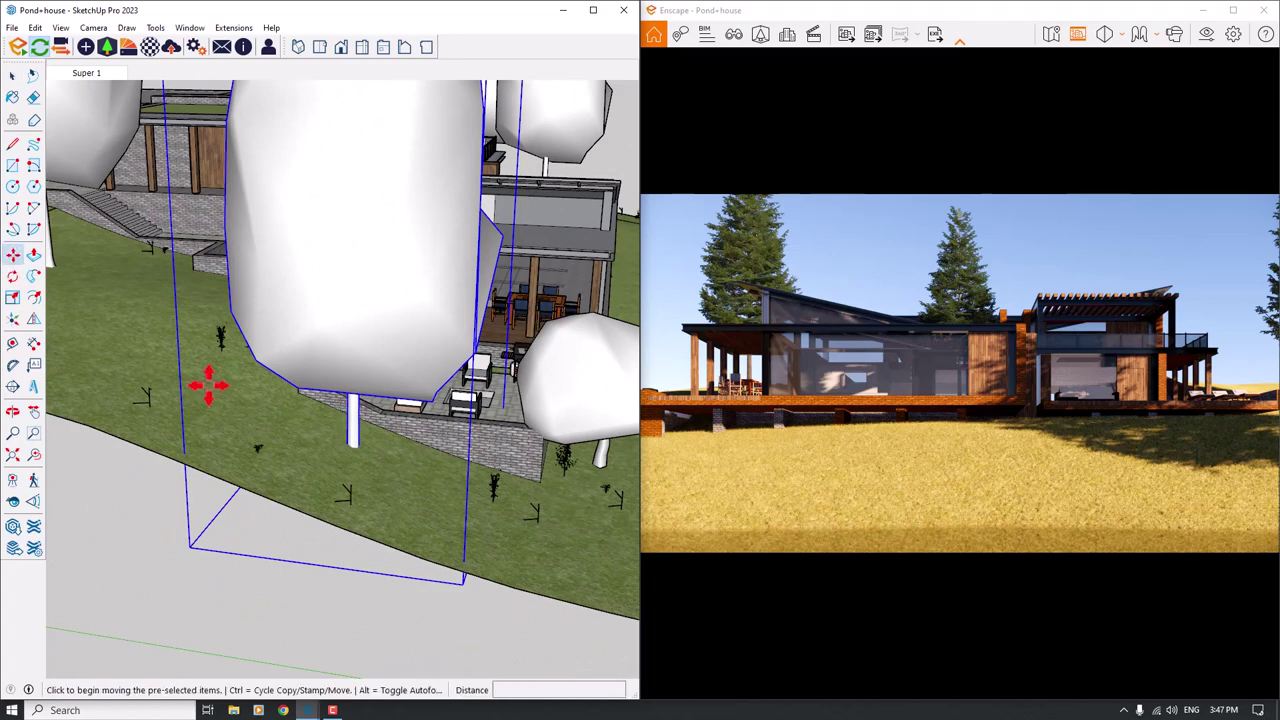
{"action": "left_click", "coordinate": [351, 447]}
{"action": "scroll", "coordinate": [251, 329], "scroll_direction": "up", "scroll_amount": 4}
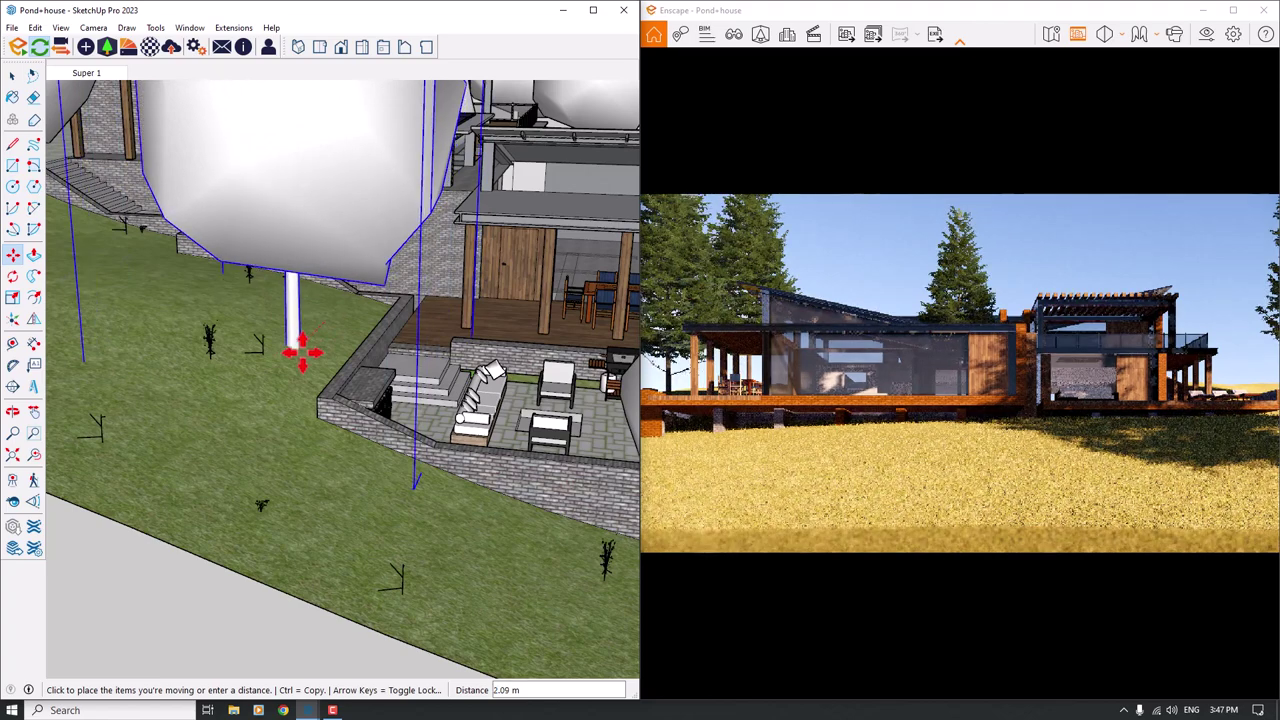
{"action": "left_click", "coordinate": [301, 351]}
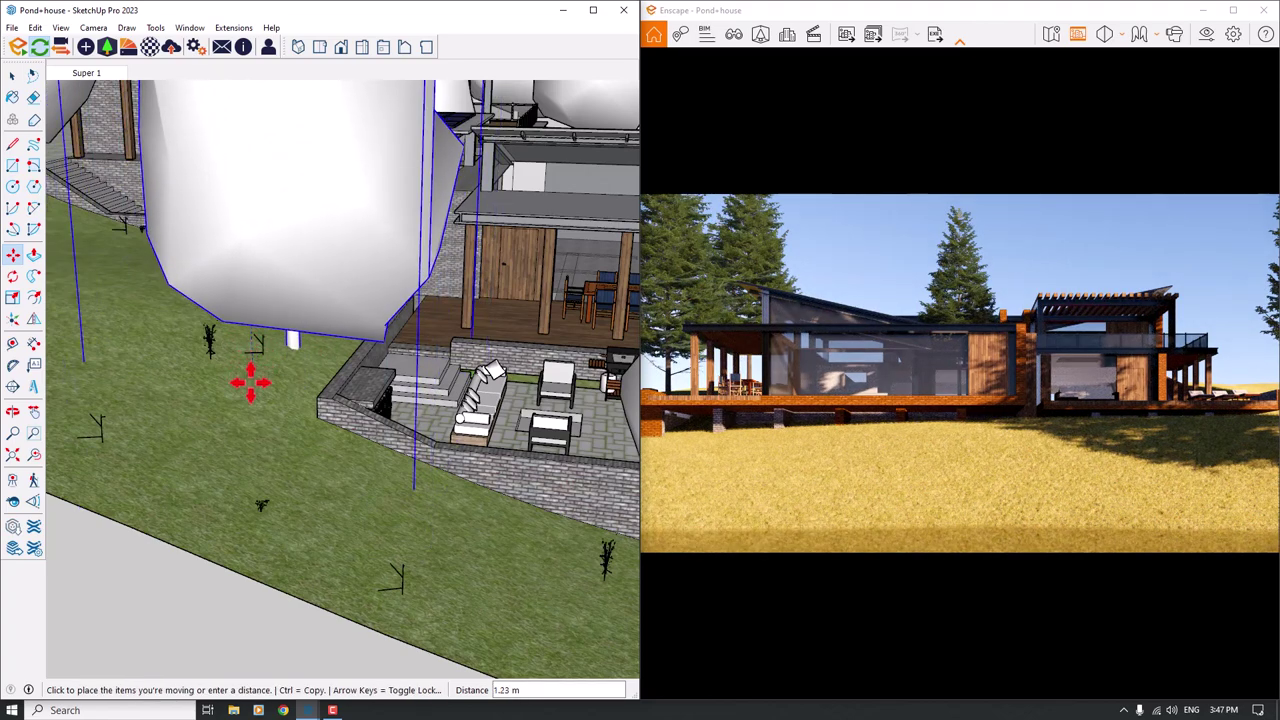
{"action": "left_click", "coordinate": [286, 391]}
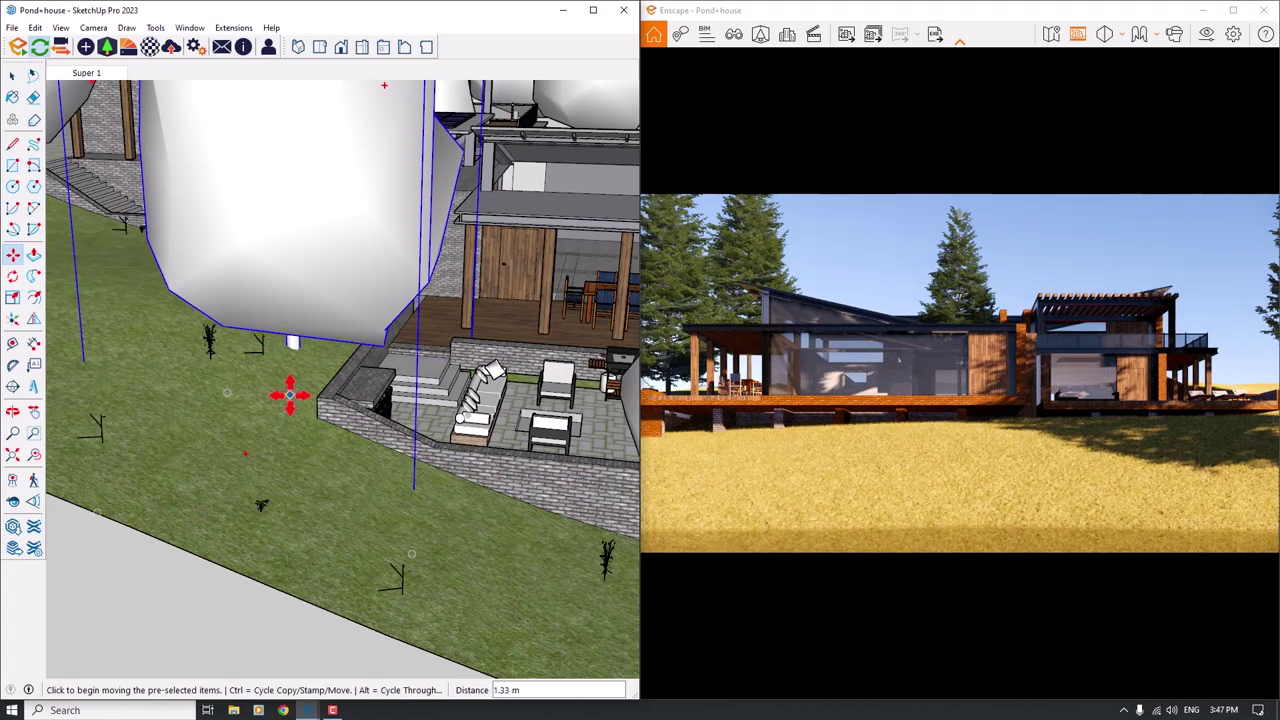
{"action": "key", "text": "space"}
- Move the front tree of the pair beside the sun-lounger deck about 2.6 m closer to the house
{"action": "mouse_move", "coordinate": [286, 391]}
{"action": "middle_mouse_down"}
{"action": "mouse_move", "coordinate": [293, 420]}
{"action": "mouse_move", "coordinate": [380, 354]}
{"action": "mouse_move", "coordinate": [423, 360]}
{"action": "mouse_move", "coordinate": [176, 426]}
{"action": "mouse_move", "coordinate": [166, 383]}
{"action": "middle_mouse_up"}
{"action": "scroll", "coordinate": [326, 420], "scroll_direction": "down", "scroll_amount": 4}
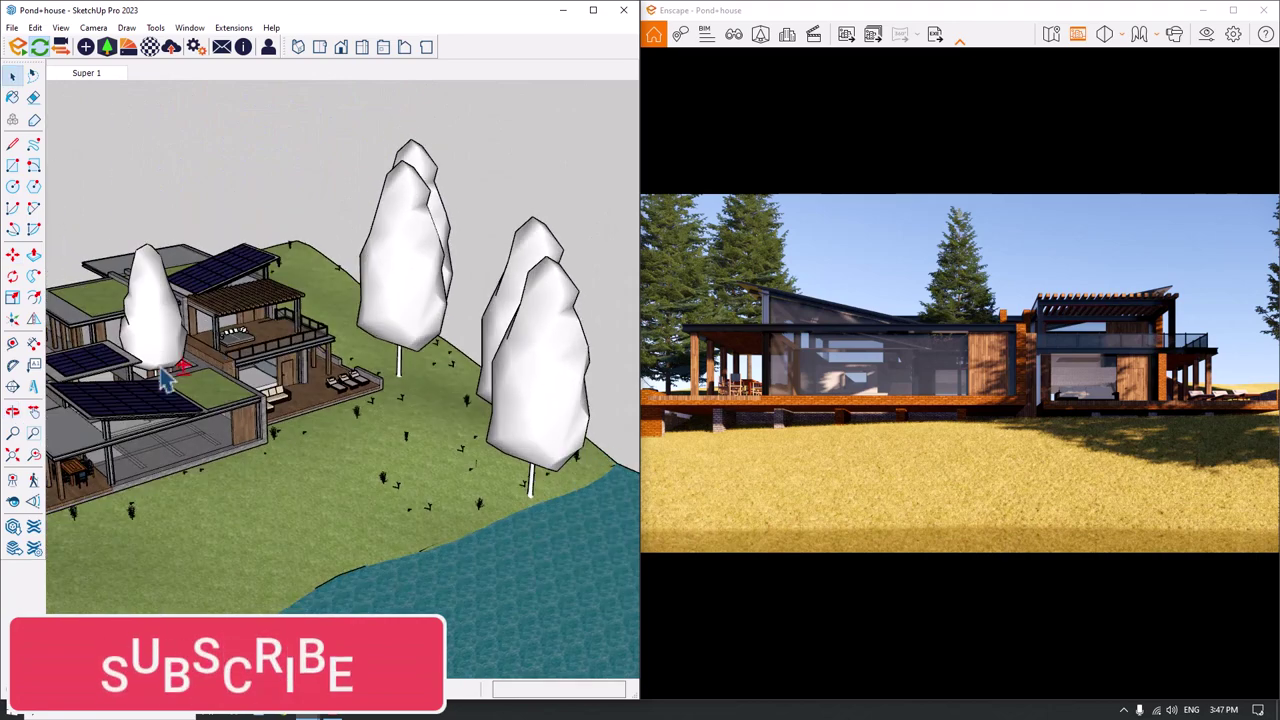
{"action": "scroll", "coordinate": [398, 304], "scroll_direction": "up", "scroll_amount": 2}
{"action": "left_click", "coordinate": [398, 304]}
{"action": "left_click", "coordinate": [14, 255]}
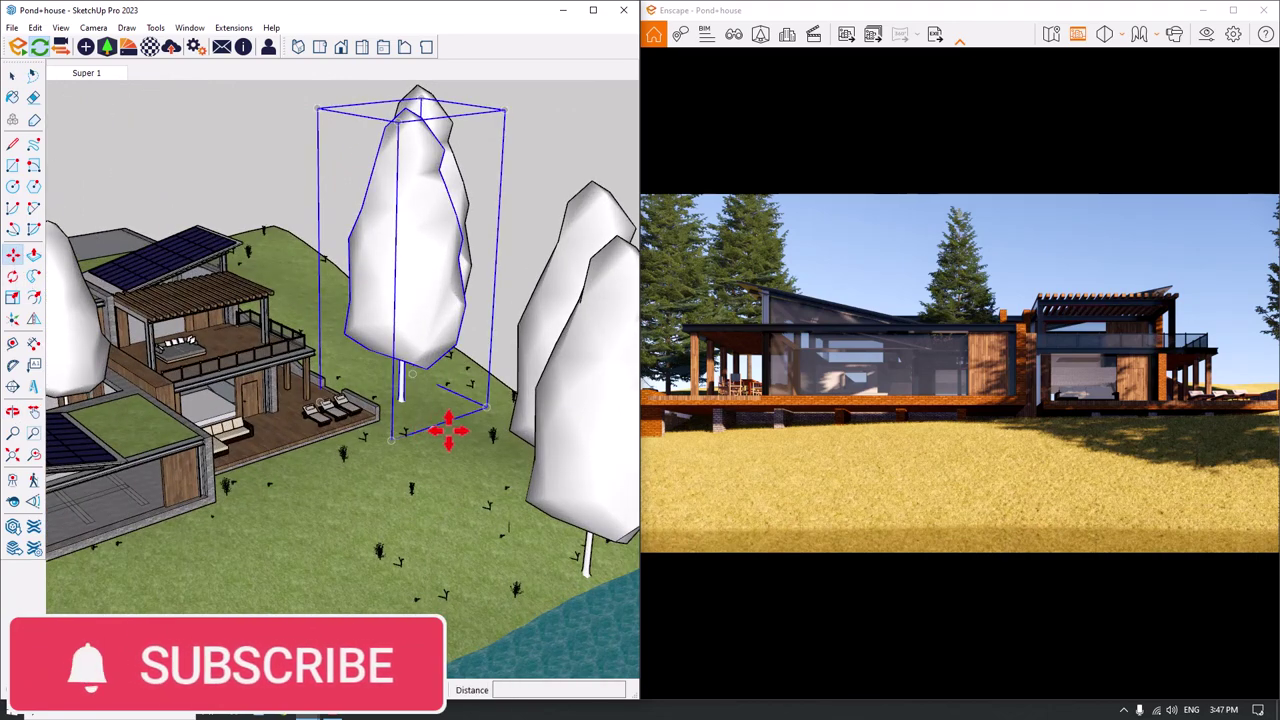
{"action": "left_click", "coordinate": [443, 429]}
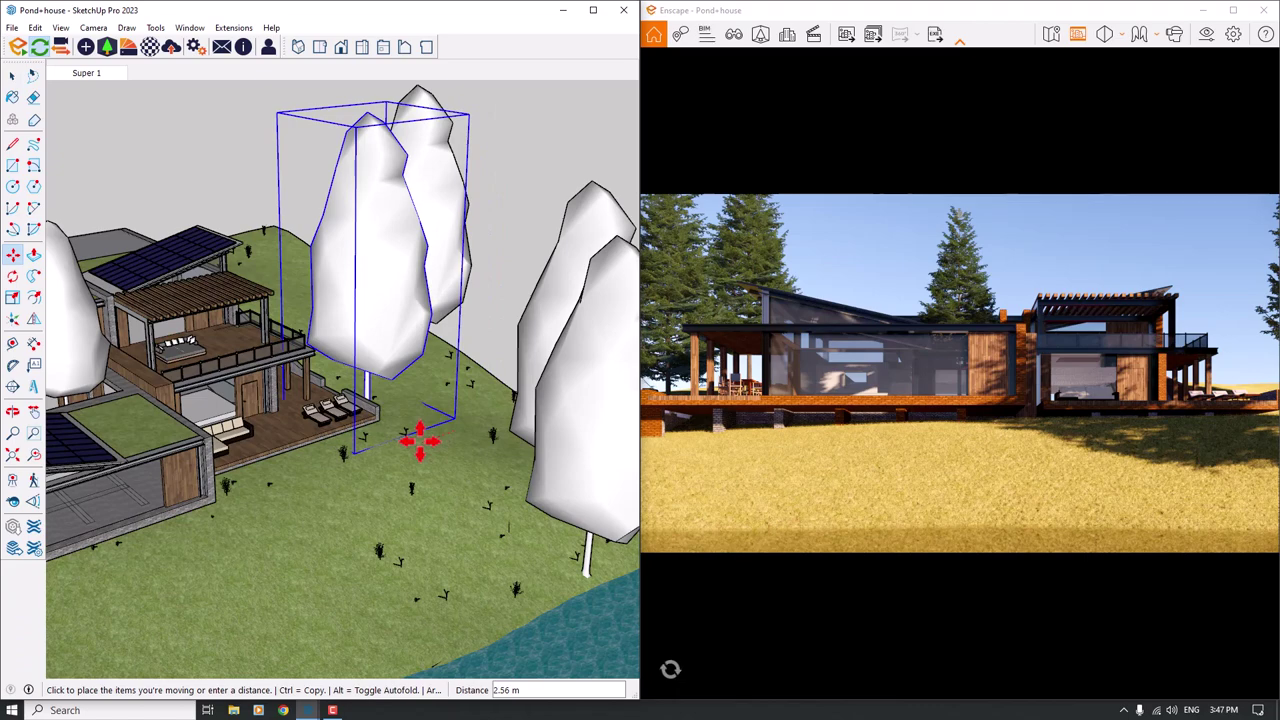
{"action": "left_click", "coordinate": [420, 440]}
- Lower the moved tree beside the sun-lounger deck by 2 m along the blue axis
{"action": "mouse_move", "coordinate": [557, 427]}
{"action": "middle_mouse_down"}
{"action": "mouse_move", "coordinate": [466, 263]}
{"action": "mouse_move", "coordinate": [483, 294]}
{"action": "mouse_move", "coordinate": [477, 220]}
{"action": "middle_mouse_up"}
{"action": "left_click", "coordinate": [477, 225]}
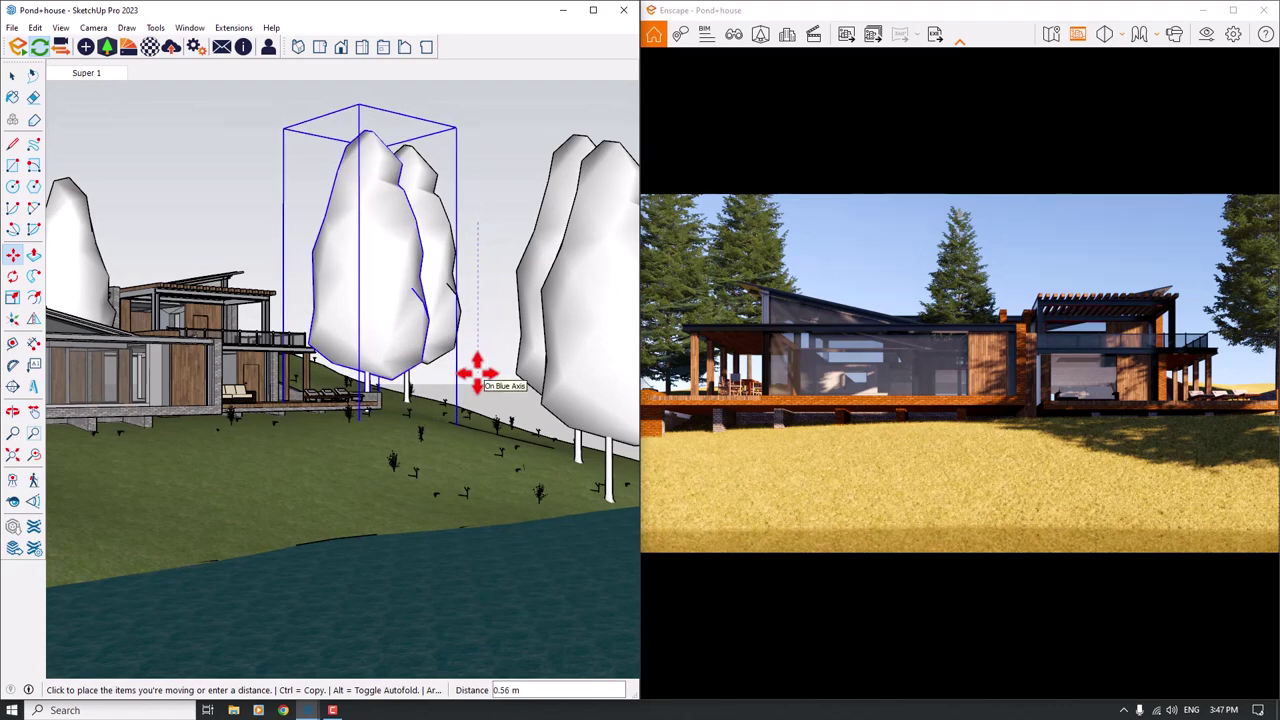
{"action": "type", "text": "2"}
{"action": "key", "text": "Return"}
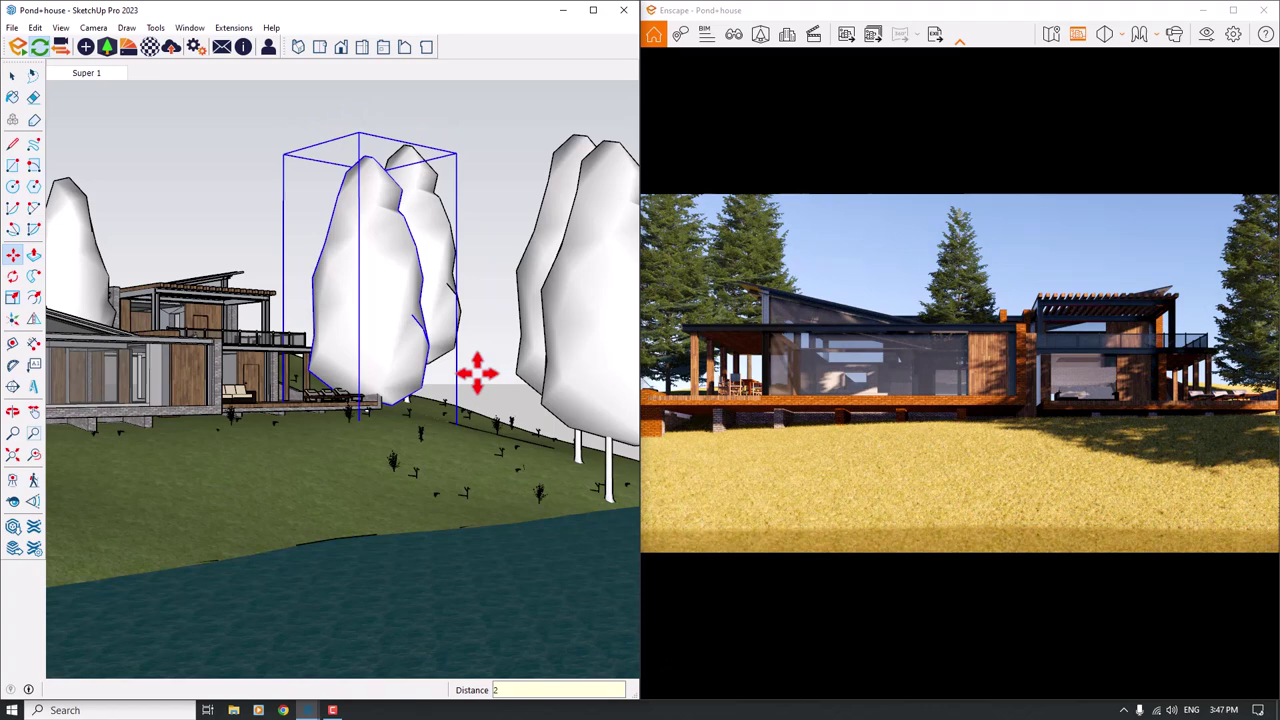
{"action": "key", "text": "space"}
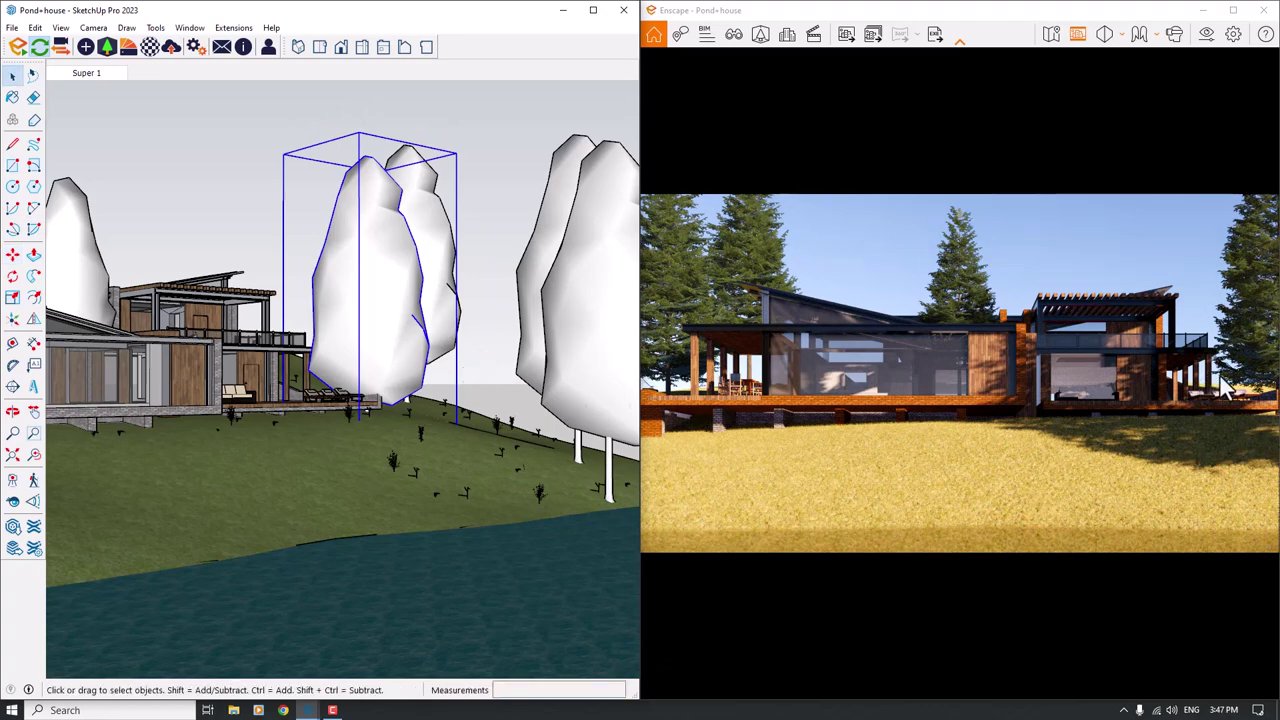
- Lower the rear tree of the pair, near the lawn's outer edge, by about 2 m
{"action": "mouse_move", "coordinate": [432, 404]}
{"action": "middle_mouse_down"}
{"action": "mouse_move", "coordinate": [186, 537]}
{"action": "mouse_move", "coordinate": [467, 326]}
{"action": "middle_mouse_up"}
{"action": "left_click", "coordinate": [12, 255]}
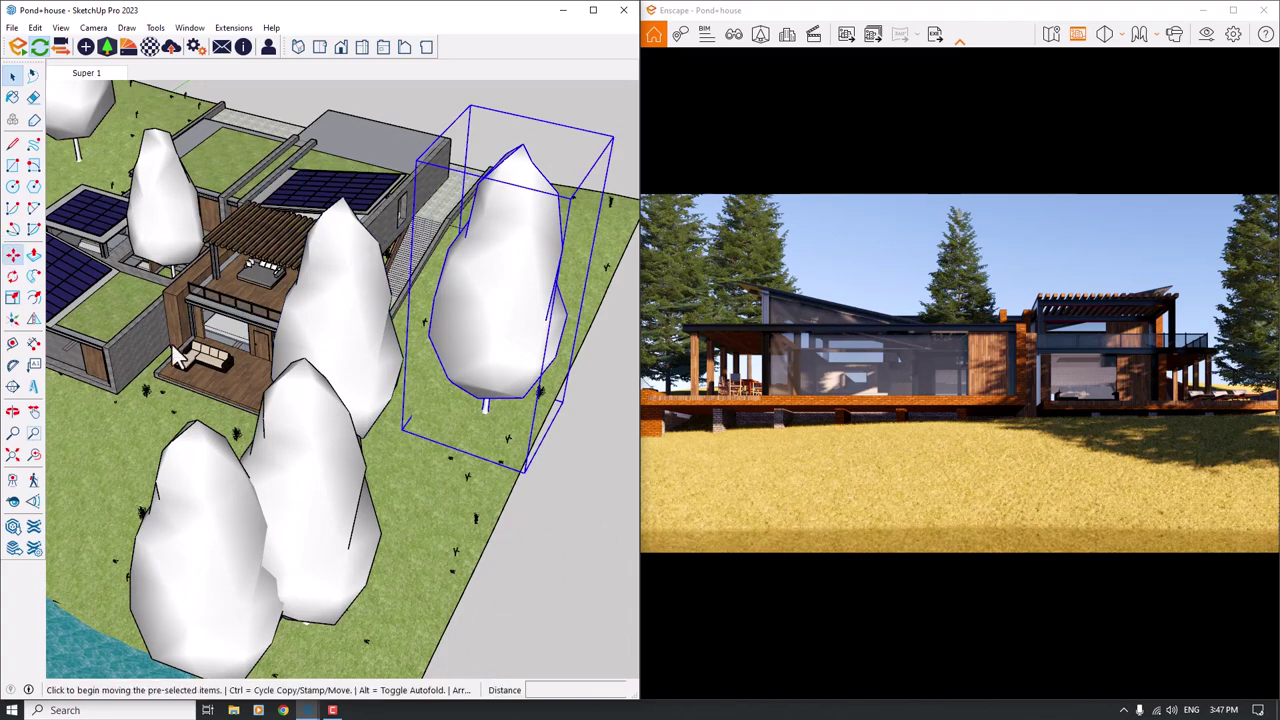
{"action": "middle_click_drag", "start_coordinate": [603, 527], "coordinate": [583, 213]}
{"action": "left_click", "coordinate": [583, 212]}
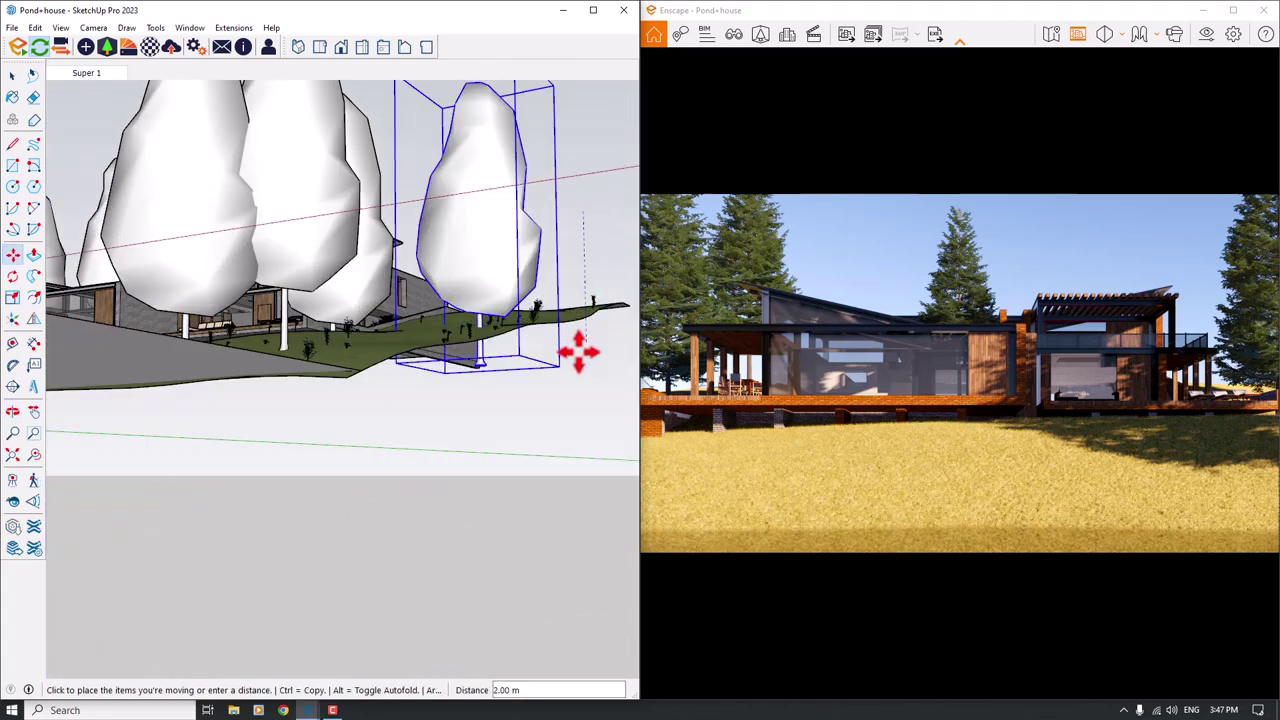
- Move the rear tree by its trunk across the sloping lawn toward the garage side of the house
{"action": "middle_click_drag", "start_coordinate": [525, 418], "coordinate": [483, 343]}
{"action": "scroll", "coordinate": [483, 343], "scroll_direction": "up", "scroll_amount": 6}
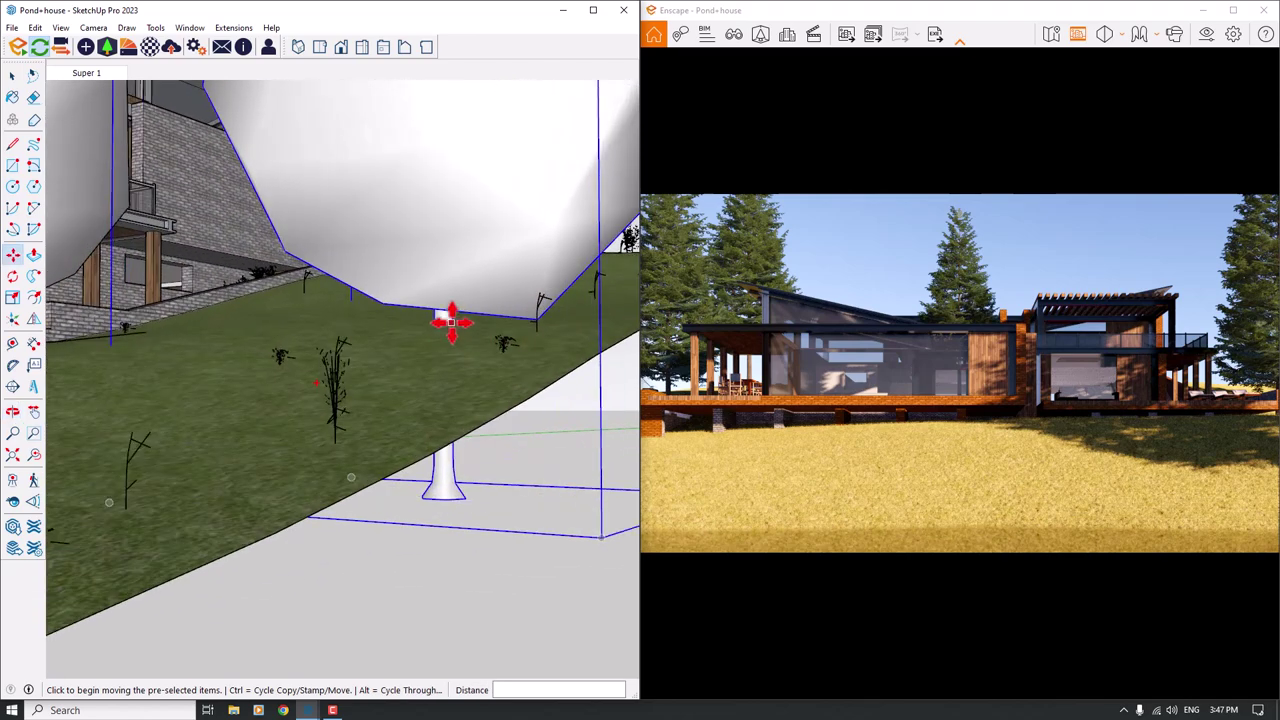
{"action": "left_click", "coordinate": [451, 322]}
{"action": "scroll", "coordinate": [436, 260], "scroll_direction": "up", "scroll_amount": 6}
{"action": "middle_click_drag", "start_coordinate": [440, 263], "coordinate": [127, 331]}
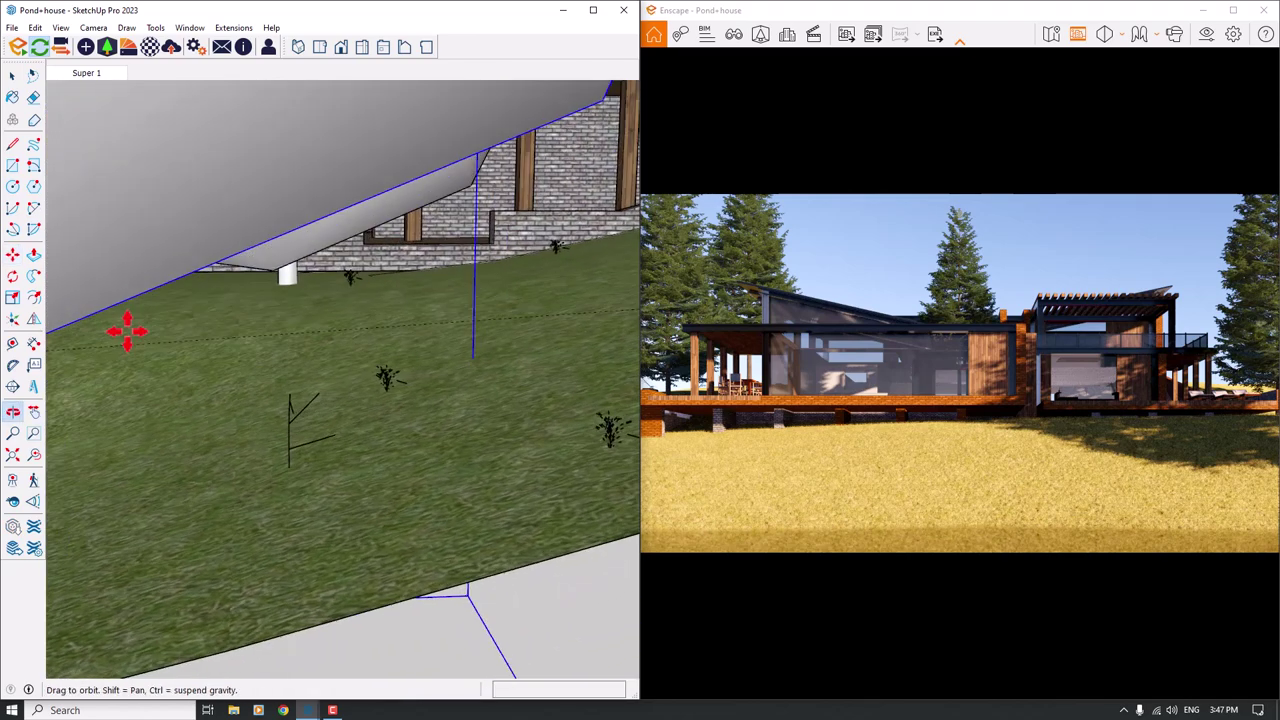
{"action": "scroll", "coordinate": [127, 331], "scroll_direction": "down", "scroll_amount": 2}
{"action": "scroll", "coordinate": [576, 246], "scroll_direction": "down", "scroll_amount": 2}
{"action": "middle_click_drag", "start_coordinate": [583, 246], "coordinate": [62, 475], "text": "shift"}
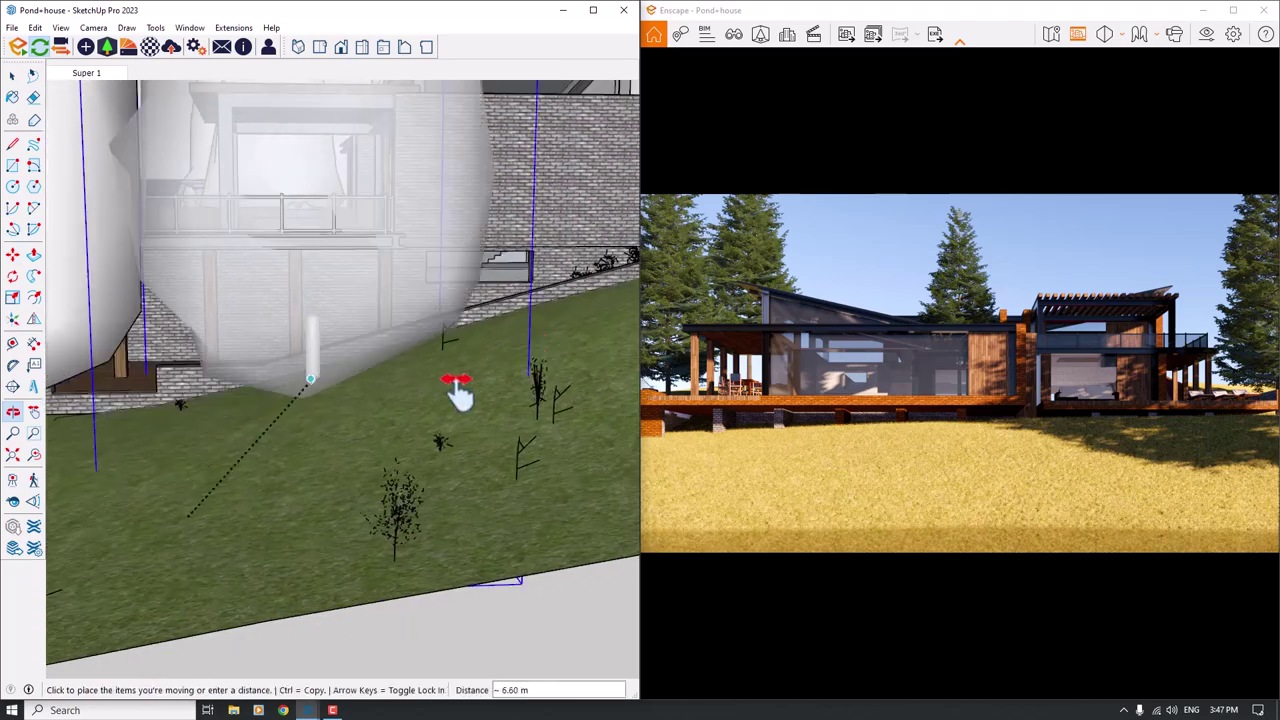
{"action": "mouse_move", "coordinate": [458, 395]}
{"action": "middle_mouse_down"}
{"action": "mouse_move", "coordinate": [346, 420]}
{"action": "mouse_move", "coordinate": [431, 374]}
{"action": "mouse_move", "coordinate": [309, 460]}
{"action": "mouse_move", "coordinate": [405, 390]}
{"action": "mouse_move", "coordinate": [275, 342]}
{"action": "middle_mouse_up"}
{"action": "left_click", "coordinate": [435, 378]}
- Move the rear tree about 11 m to the lawn edge by the driveway's retaining wall, and shift it slightly away from the wall
{"action": "scroll", "coordinate": [459, 349], "scroll_direction": "down", "scroll_amount": 5}
{"action": "scroll", "coordinate": [275, 342], "scroll_direction": "up", "scroll_amount": 1}
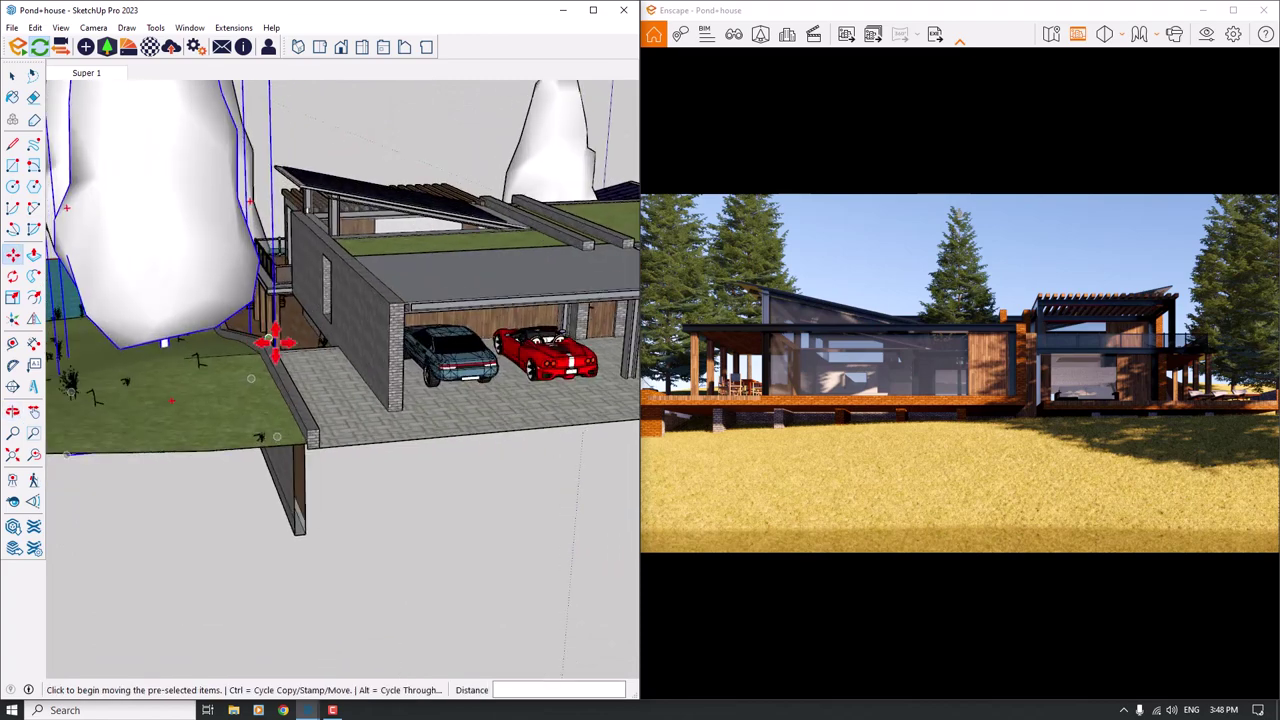
{"action": "scroll", "coordinate": [171, 357], "scroll_direction": "up", "scroll_amount": 5}
{"action": "left_click", "coordinate": [163, 340]}
{"action": "scroll", "coordinate": [163, 338], "scroll_direction": "down", "scroll_amount": 5}
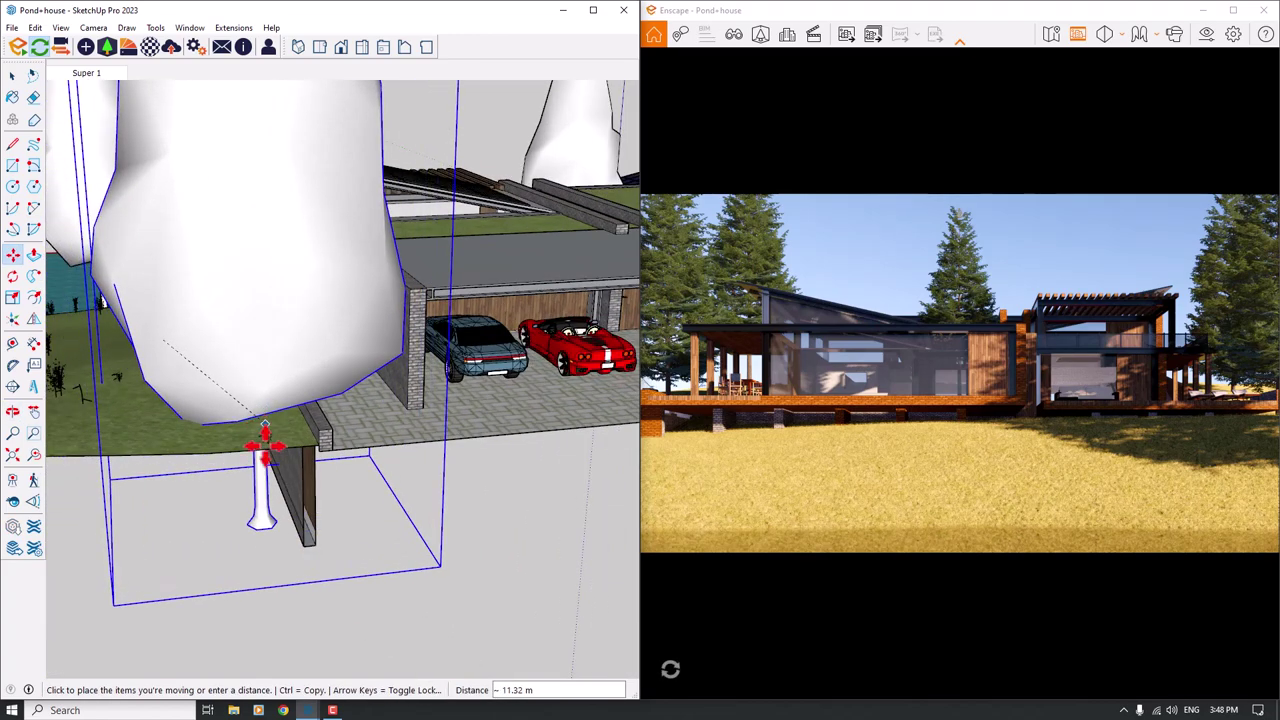
{"action": "left_click", "coordinate": [250, 448]}
{"action": "left_click", "coordinate": [300, 432]}
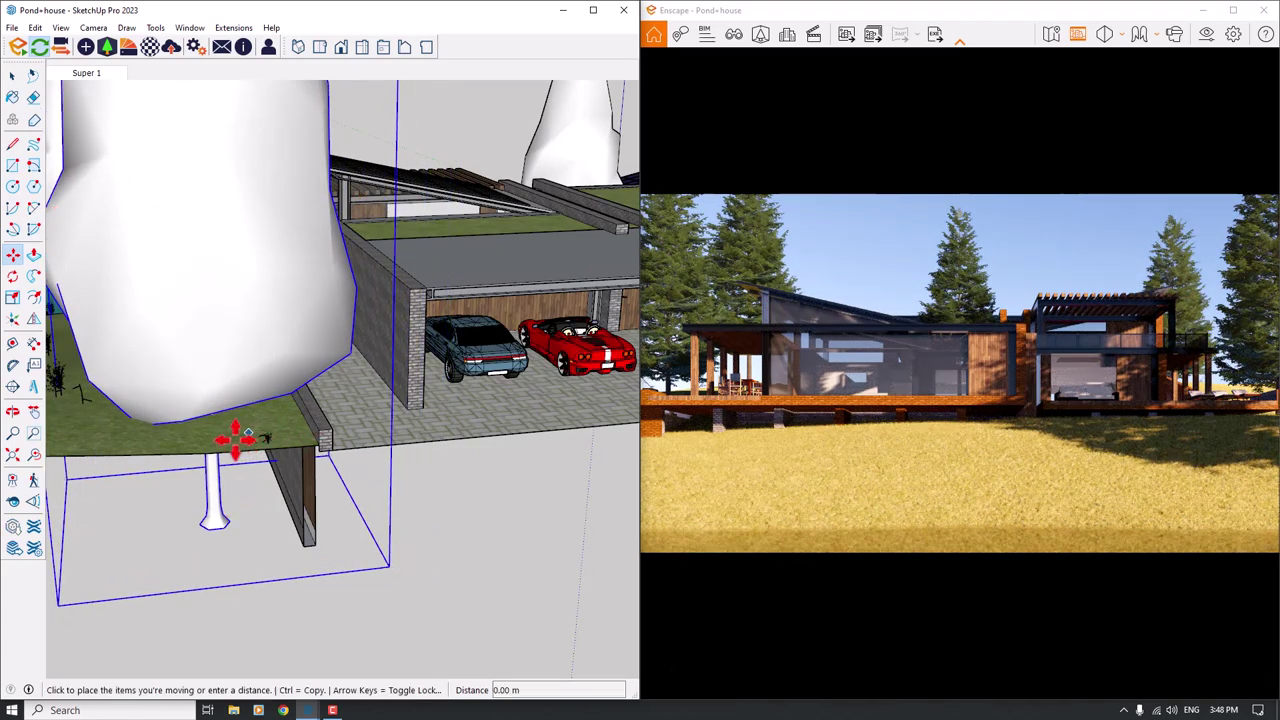
{"action": "left_click", "coordinate": [223, 440]}
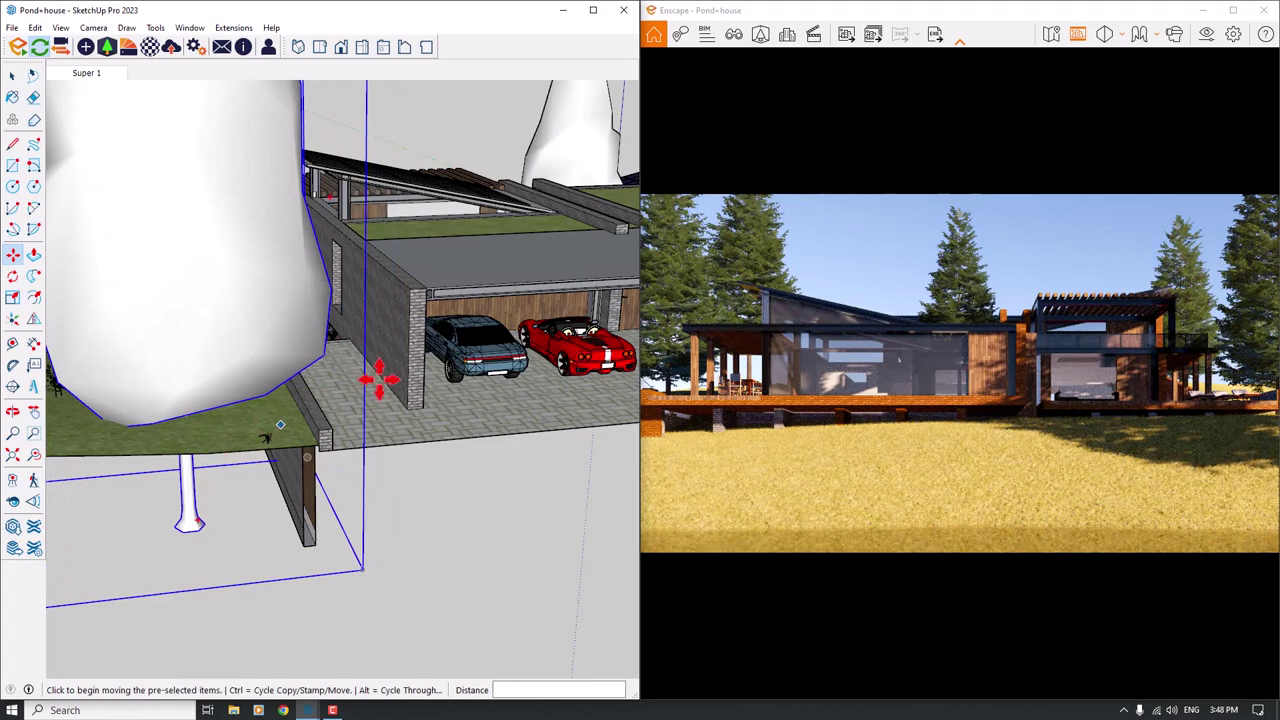
- Widen the tree beside the driveway by scaling it 1.2 along the red axis
{"action": "middle_click_drag", "start_coordinate": [380, 371], "coordinate": [352, 343]}
{"action": "left_click", "coordinate": [12, 297]}
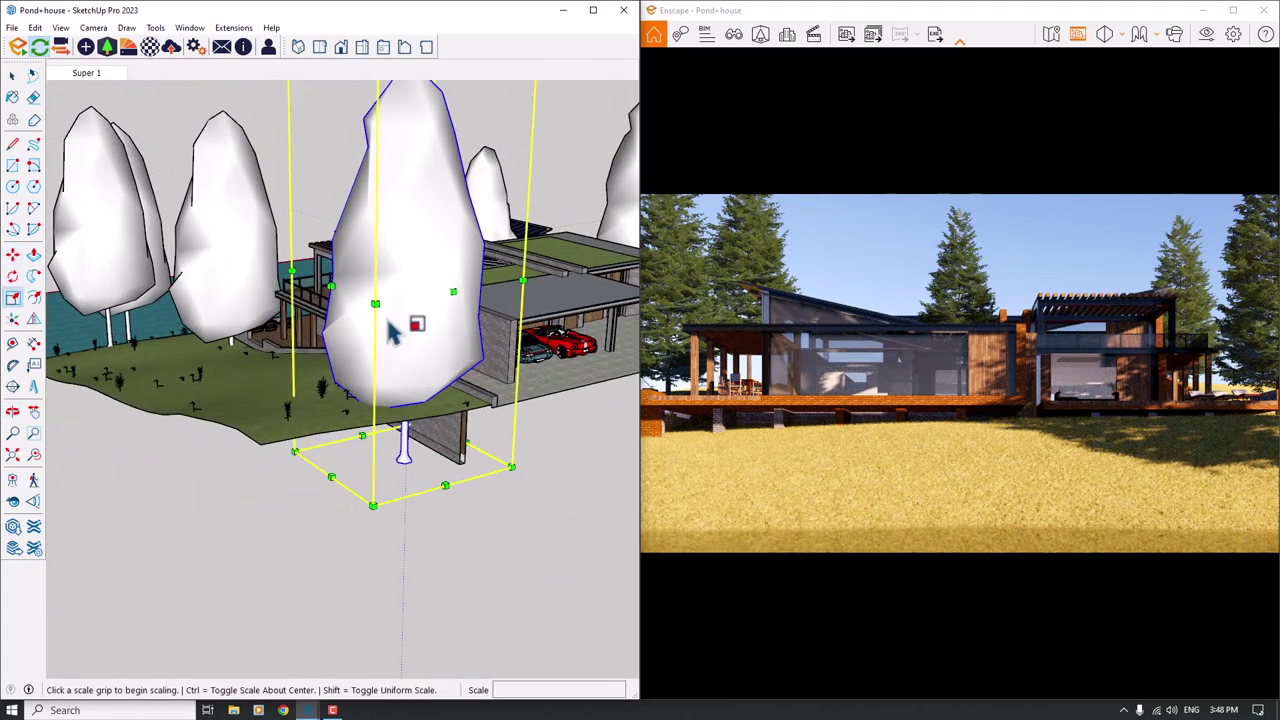
{"action": "left_click", "coordinate": [328, 291]}
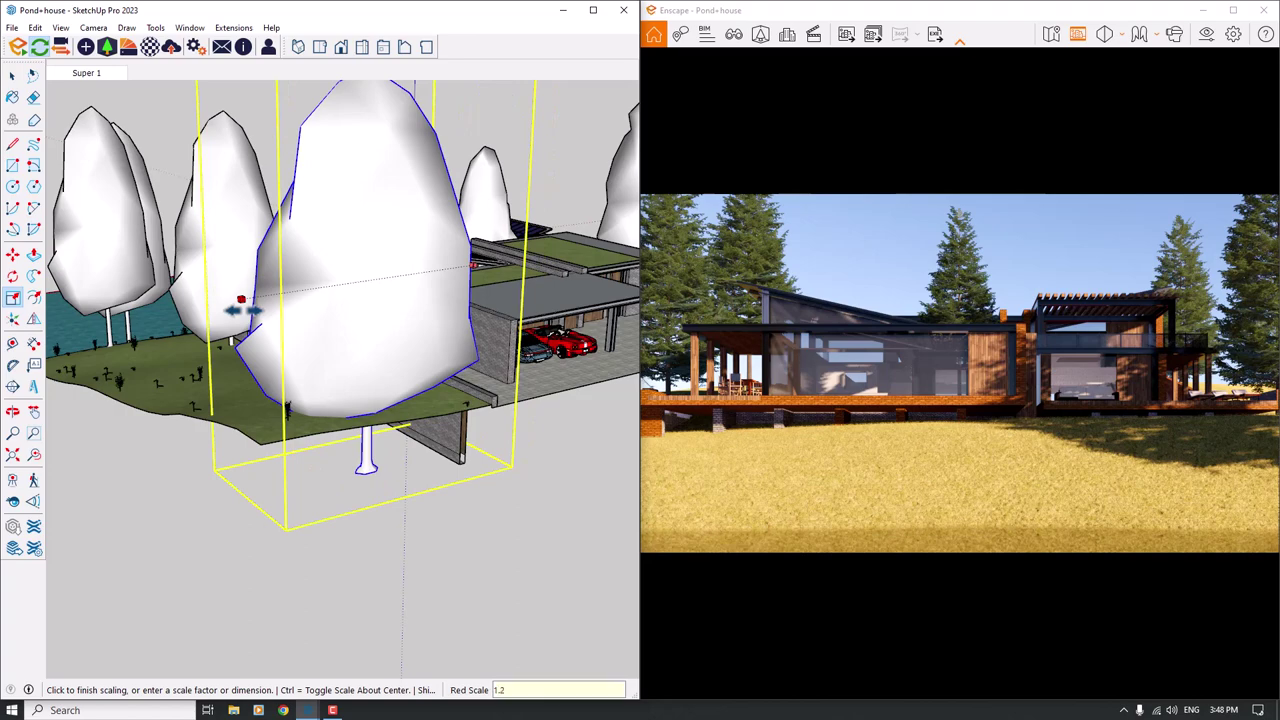
{"action": "left_click", "coordinate": [335, 330]}
{"action": "key", "text": "space"}
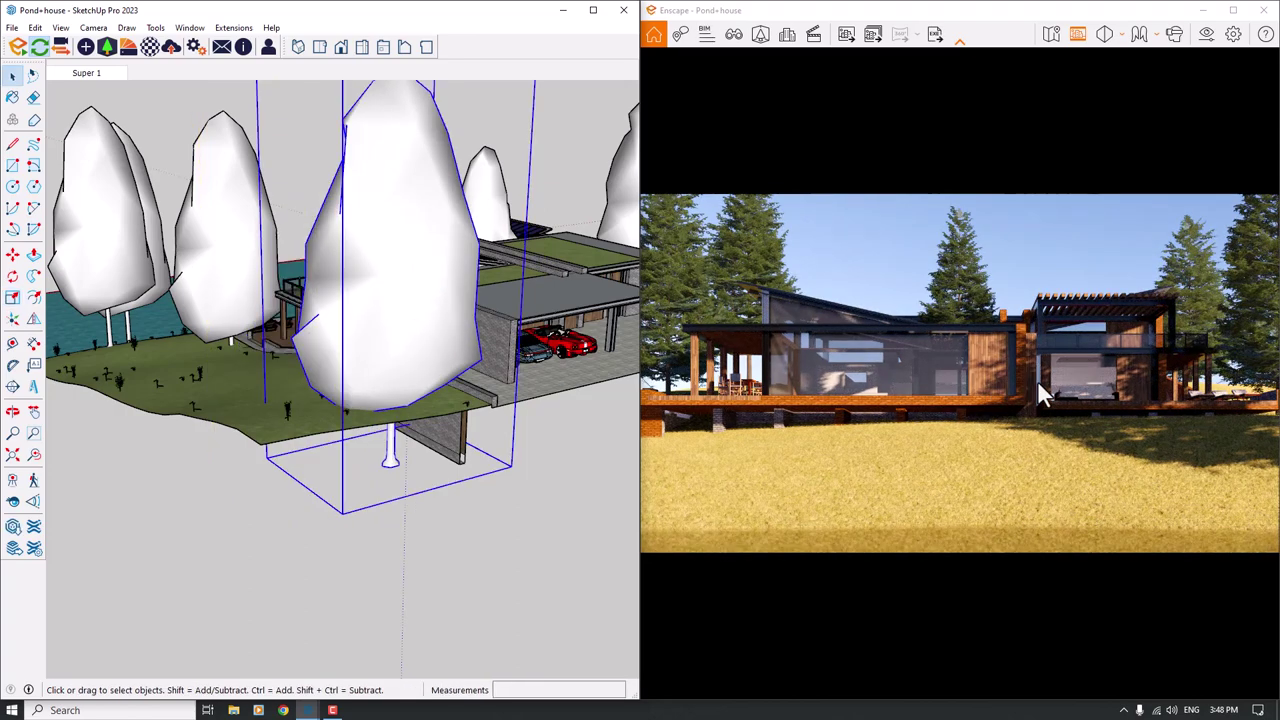
- Delete the tree standing behind the shoreline tree on the lawn, on the terrace side of the house
{"action": "scroll", "coordinate": [403, 357], "scroll_direction": "down", "scroll_amount": 8}
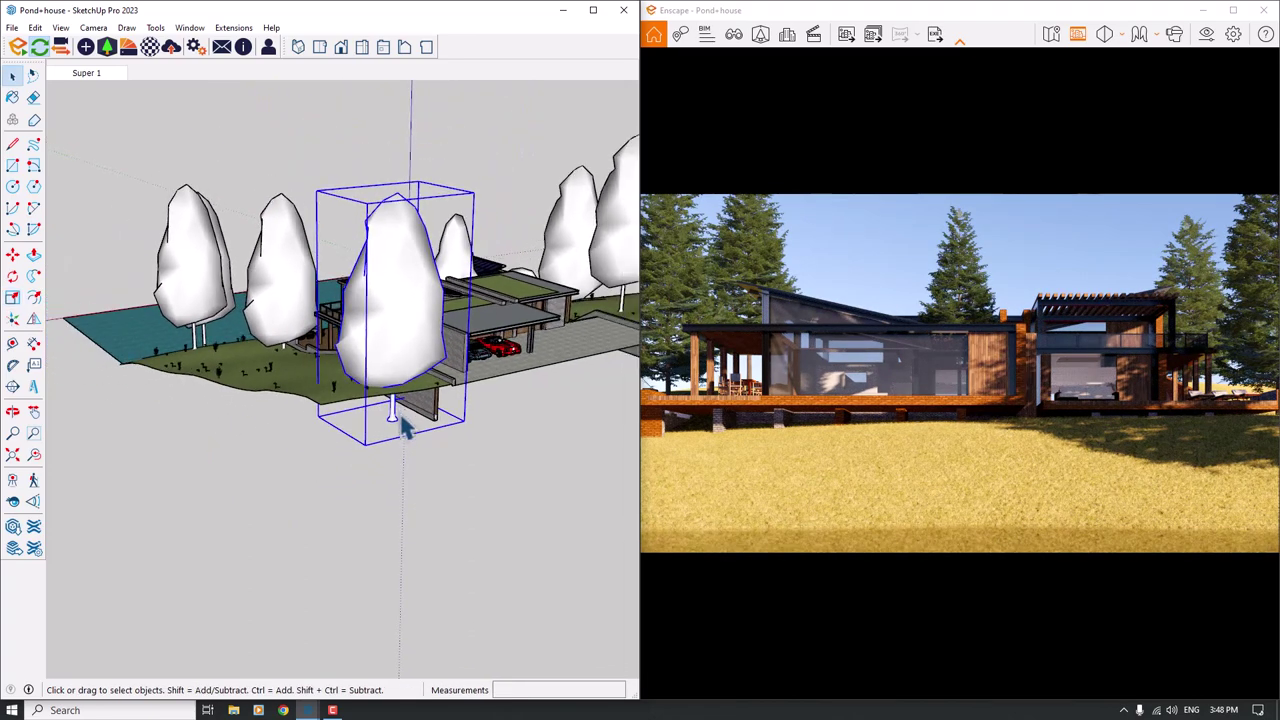
{"action": "mouse_move", "coordinate": [329, 520]}
{"action": "middle_mouse_down"}
{"action": "mouse_move", "coordinate": [370, 497]}
{"action": "mouse_move", "coordinate": [759, 496]}
{"action": "middle_mouse_up"}
{"action": "middle_click_drag", "start_coordinate": [408, 450], "coordinate": [800, 494]}
{"action": "scroll", "coordinate": [286, 469], "scroll_direction": "up", "scroll_amount": 1}
{"action": "scroll", "coordinate": [493, 378], "scroll_direction": "up", "scroll_amount": 3}
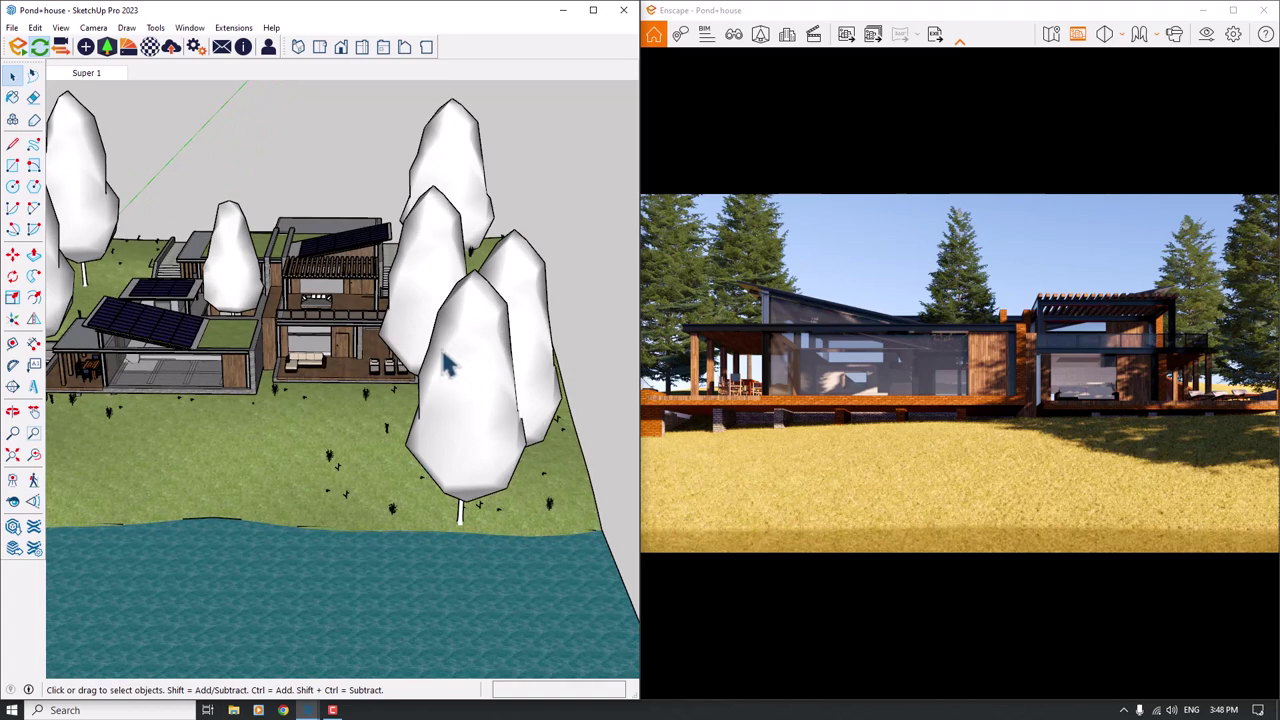
{"action": "left_click", "coordinate": [537, 316]}
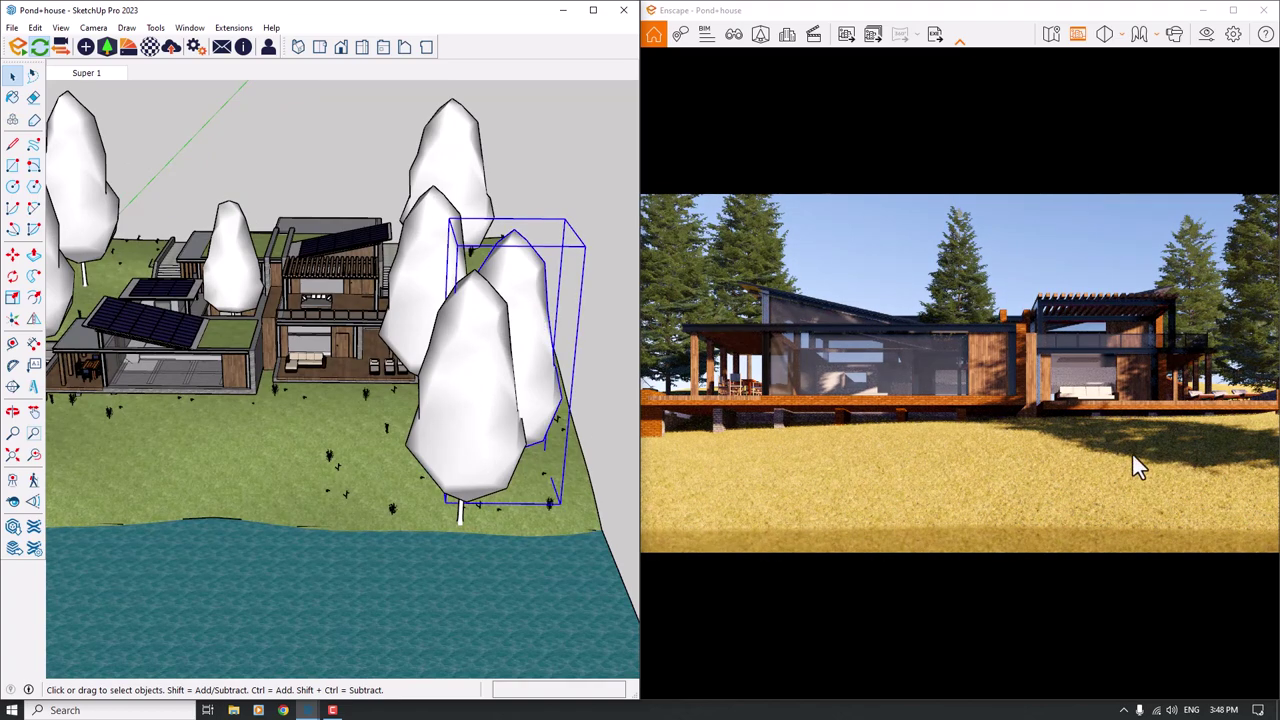
{"action": "key", "text": "Delete"}
- Scale the remaining shoreline tree down uniformly to about 0.63 from its upper corner
{"action": "left_click", "coordinate": [475, 425]}
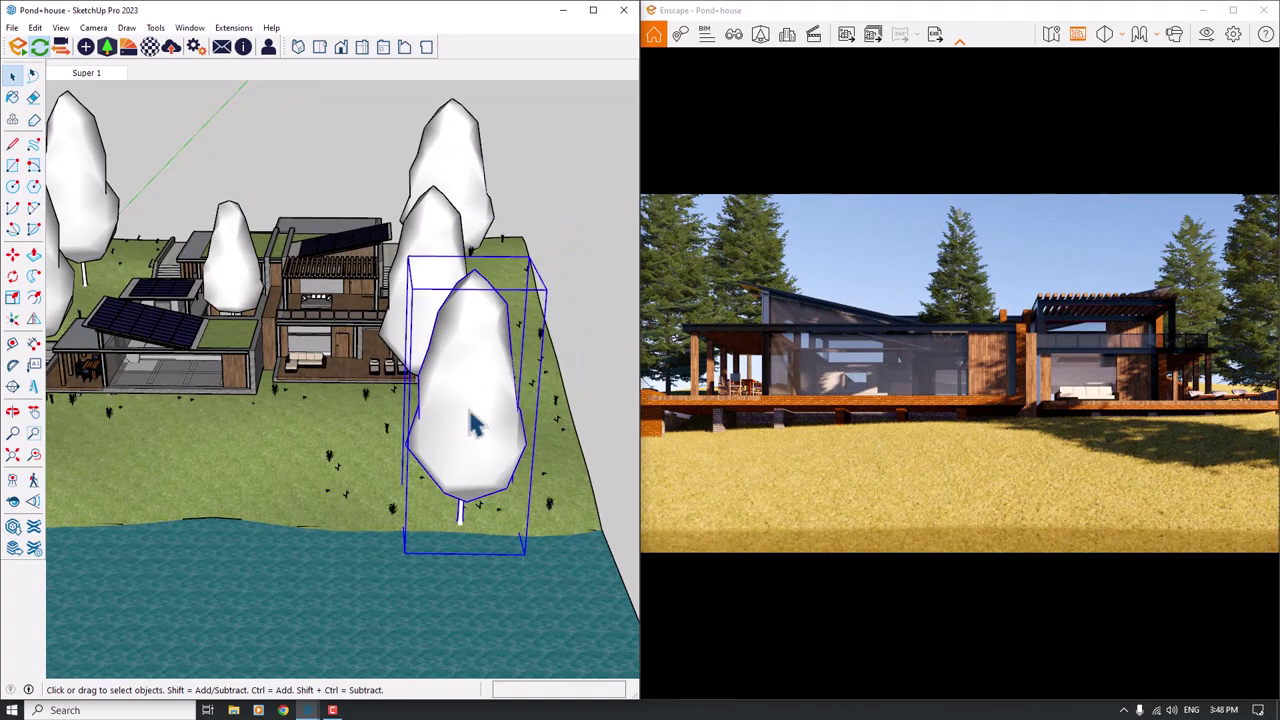
{"action": "left_click", "coordinate": [12, 297]}
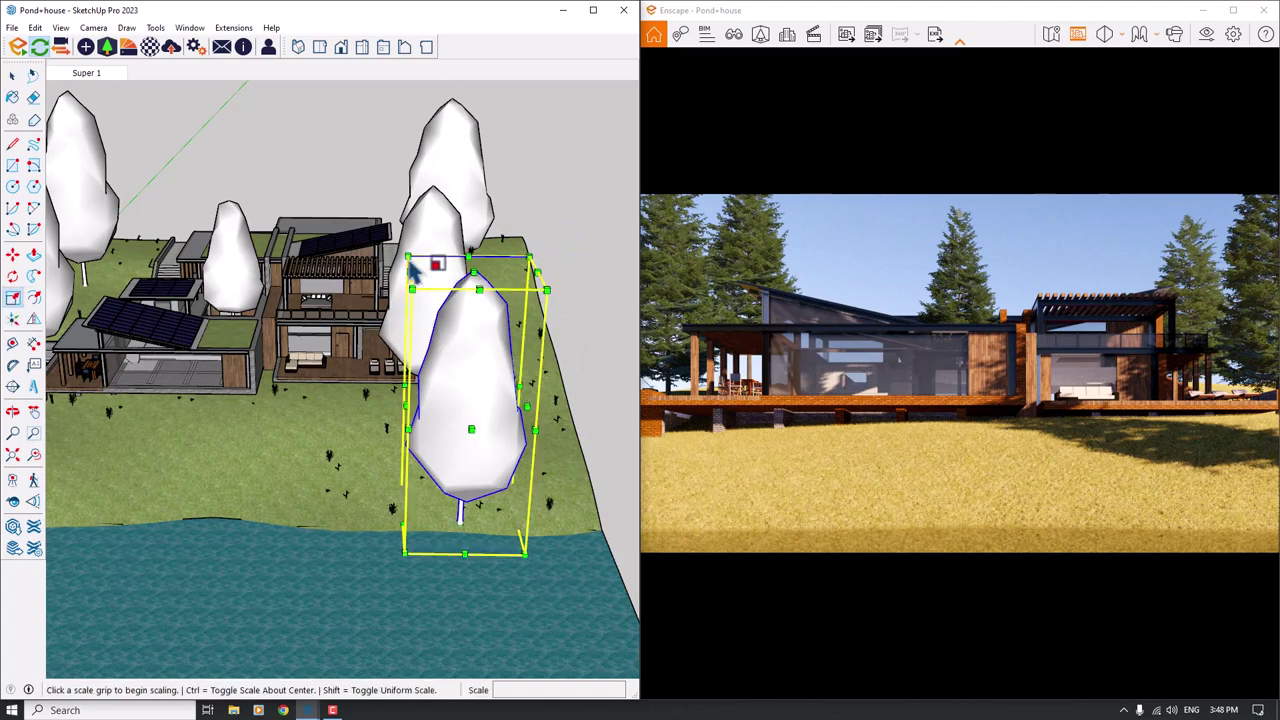
{"action": "left_click", "coordinate": [546, 290]}
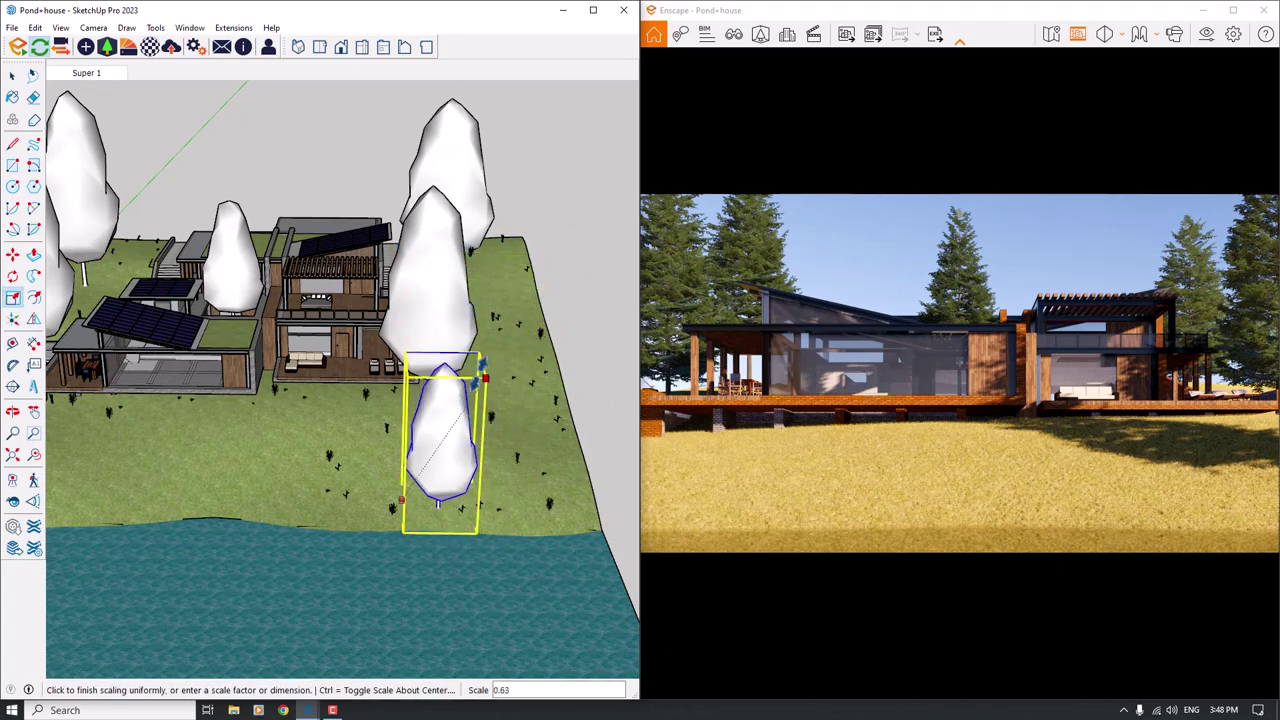
{"action": "left_click", "coordinate": [481, 374]}
{"action": "key", "text": "space"}
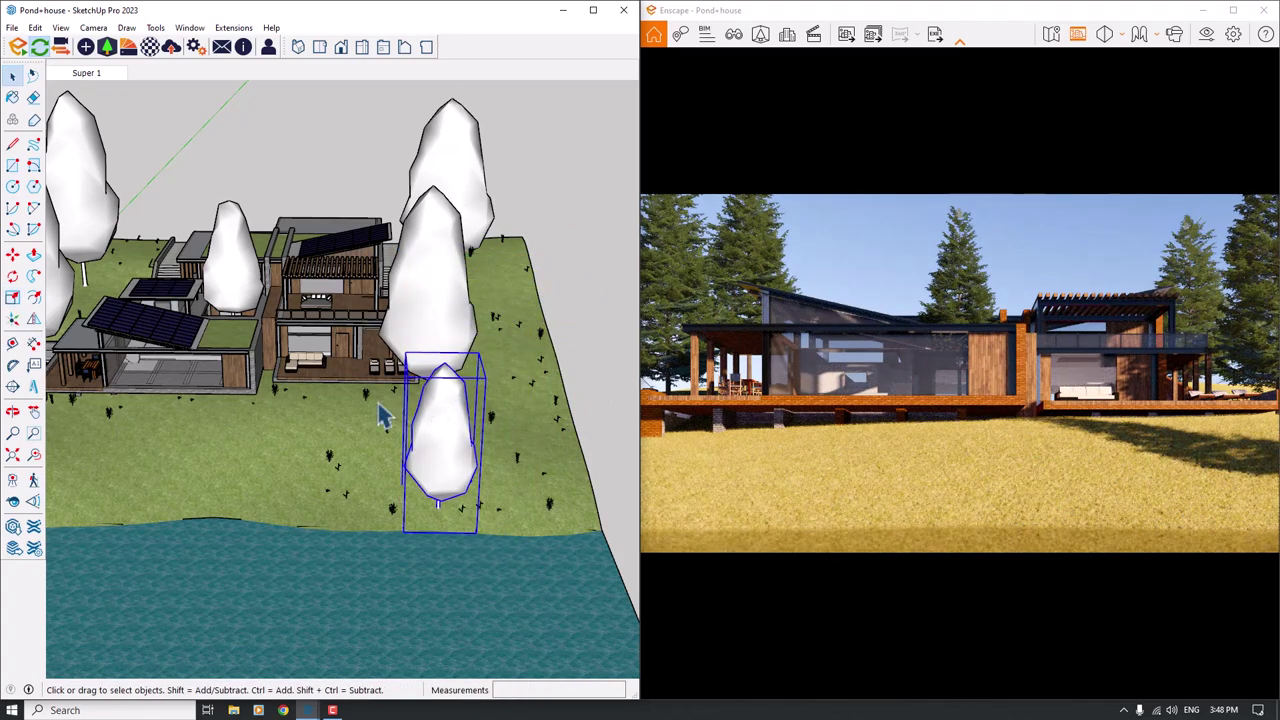
- Maximize the Enscape view, render a screenshot of it, and save it to the Desktop as a JPEG image
{"action": "left_click", "coordinate": [1235, 12]}
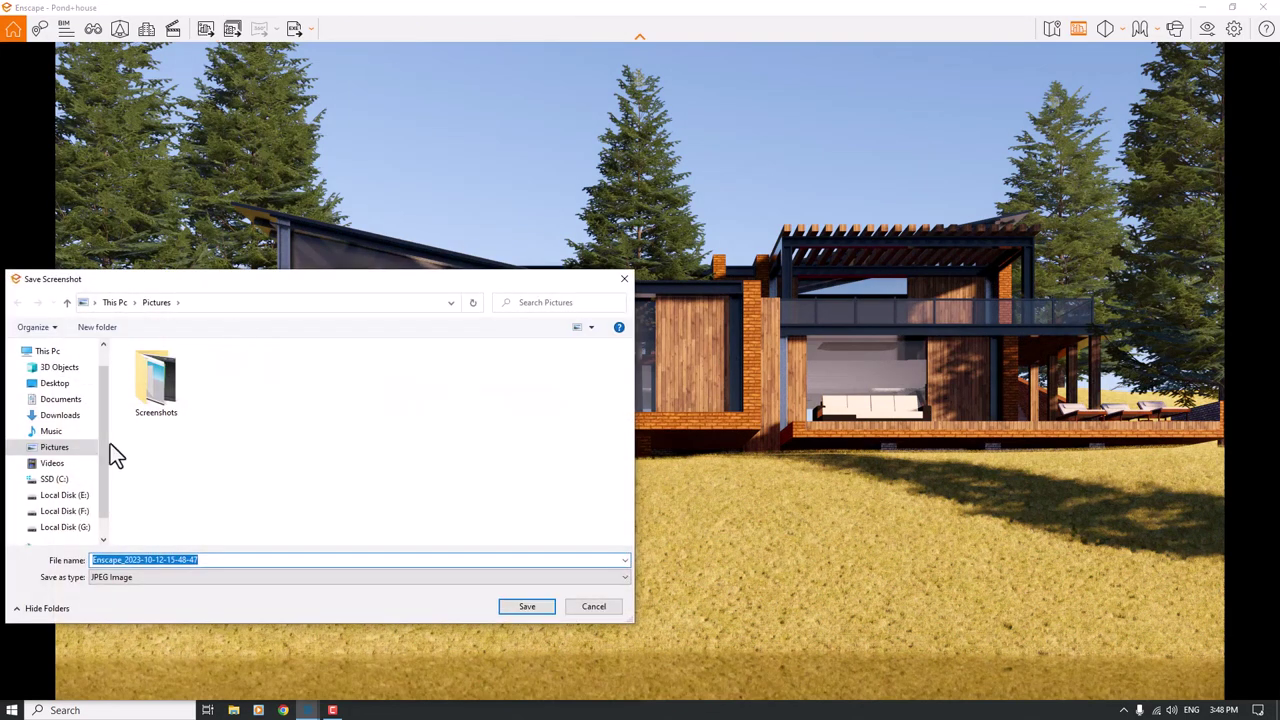
{"action": "left_click", "coordinate": [57, 385]}
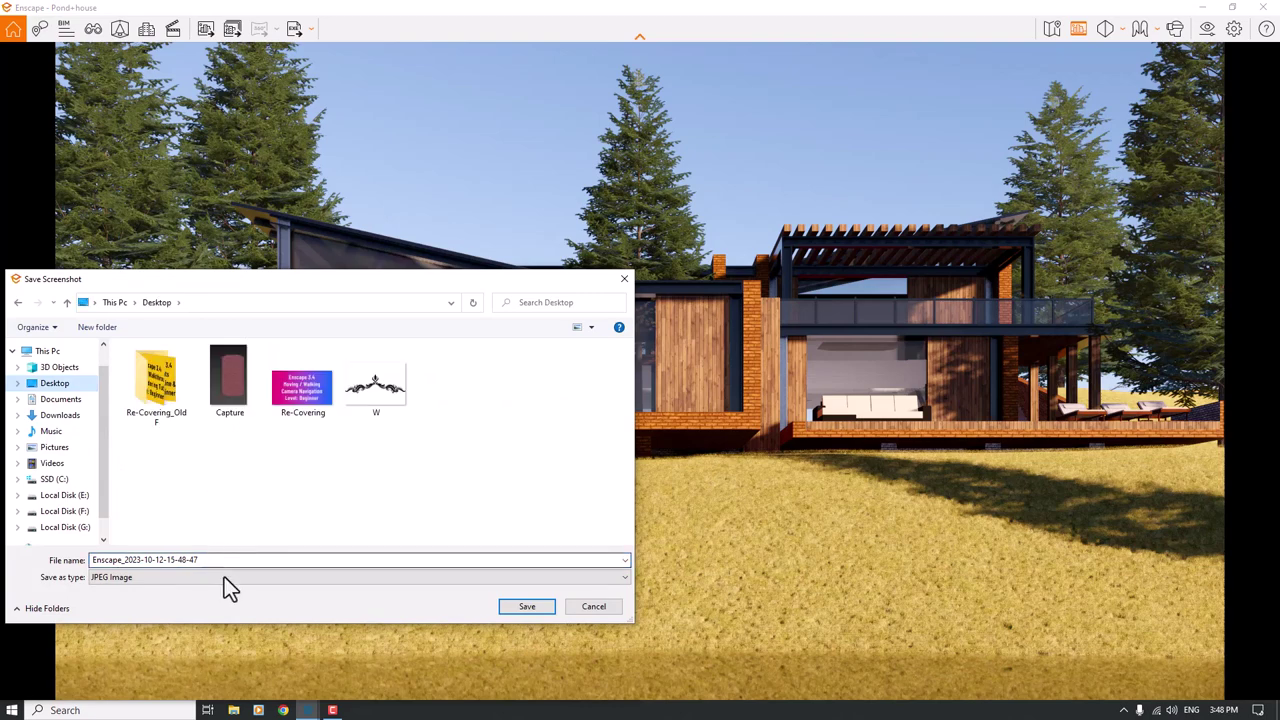
{"action": "left_click", "coordinate": [530, 607]}
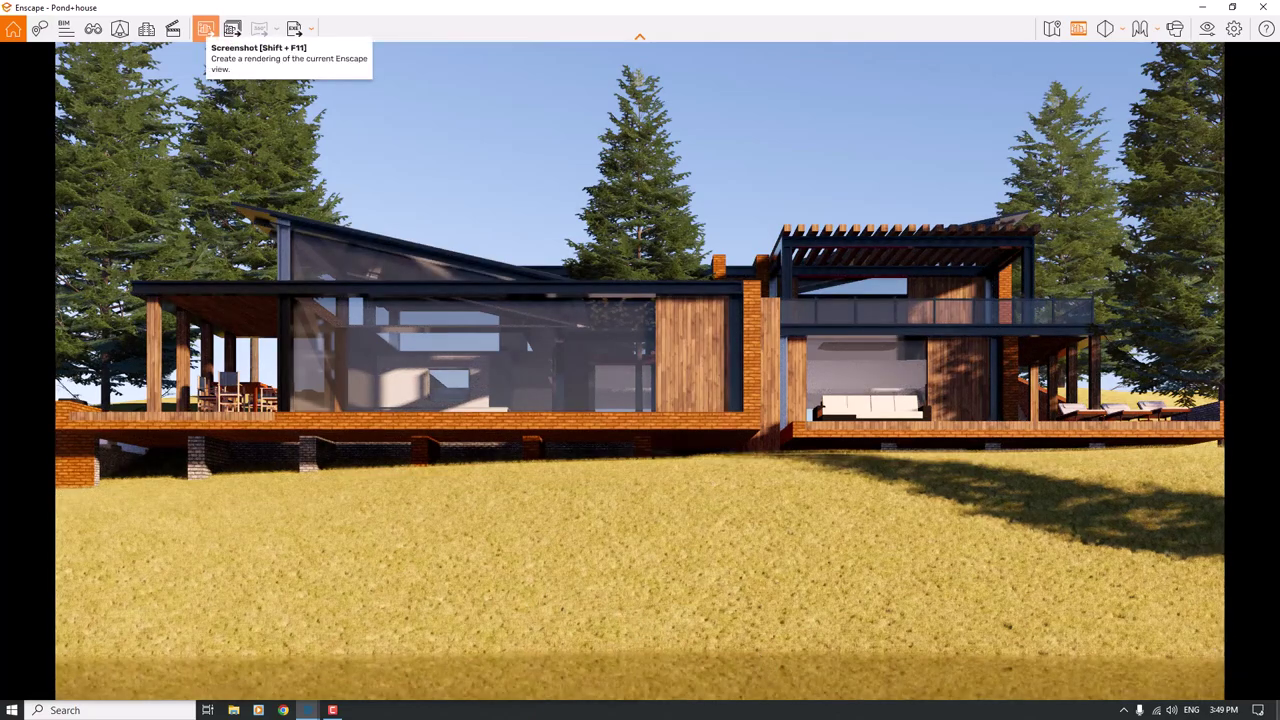
{"action": "key", "text": "super+d"}
{"action": "double_click", "coordinate": [128, 650]}
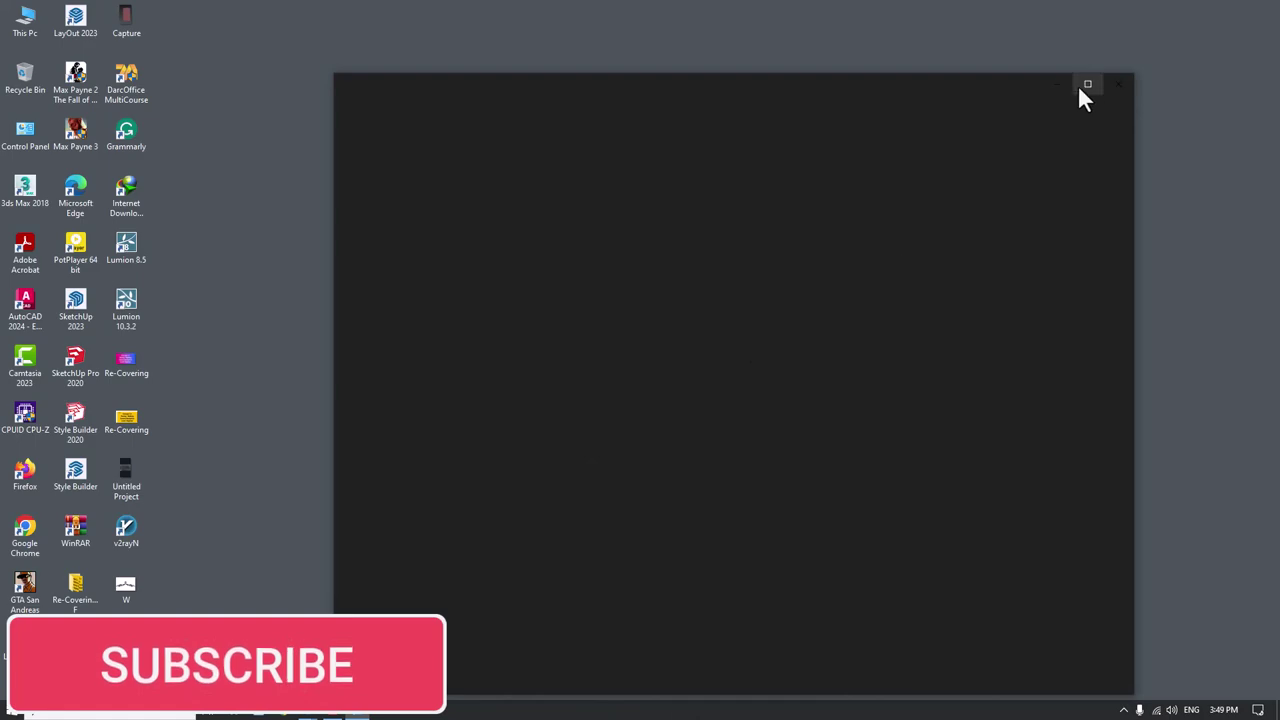
{"action": "left_click", "coordinate": [1080, 88]}
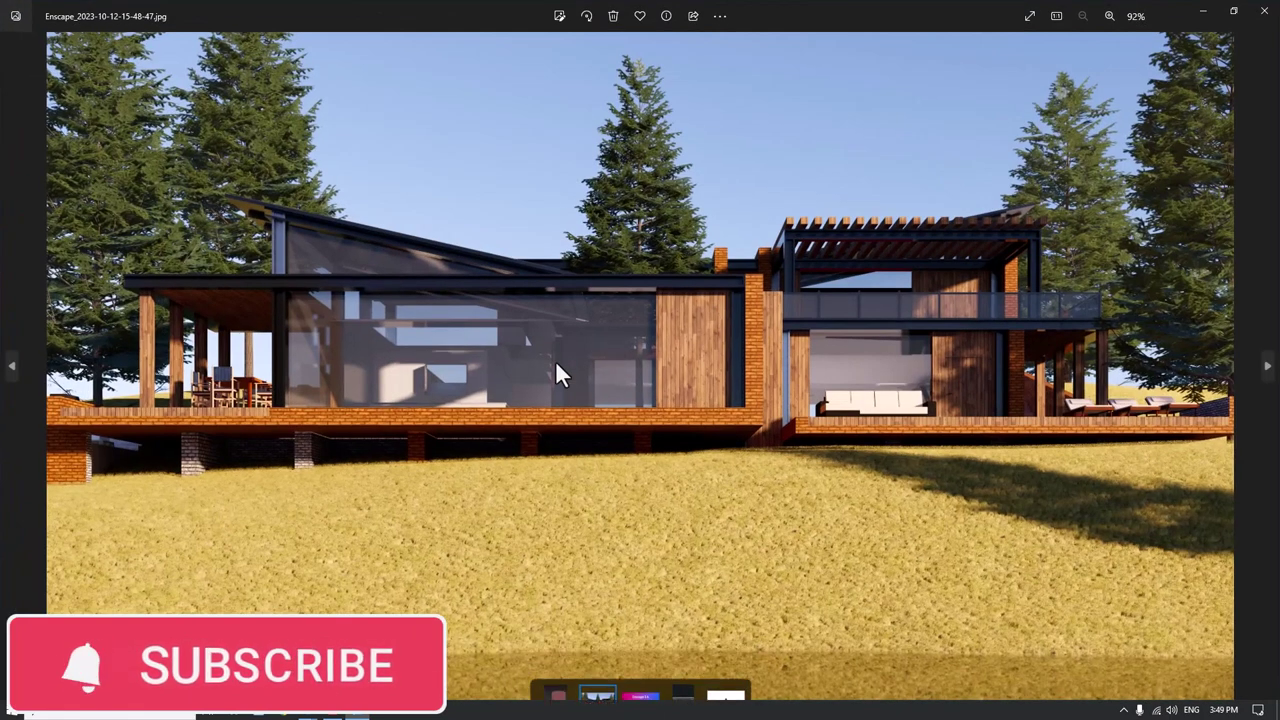